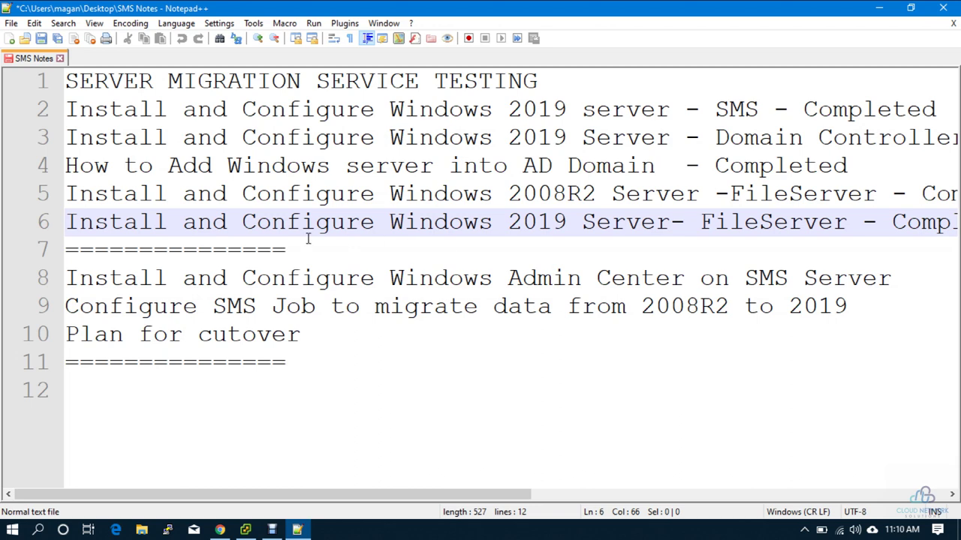
- Highlight the Windows 2008R2 file server line and the Windows Admin Center task line in SMS Notes, then show the desktop
{"action": "left_click_drag", "start_coordinate": [446, 497], "coordinate": [493, 235]}
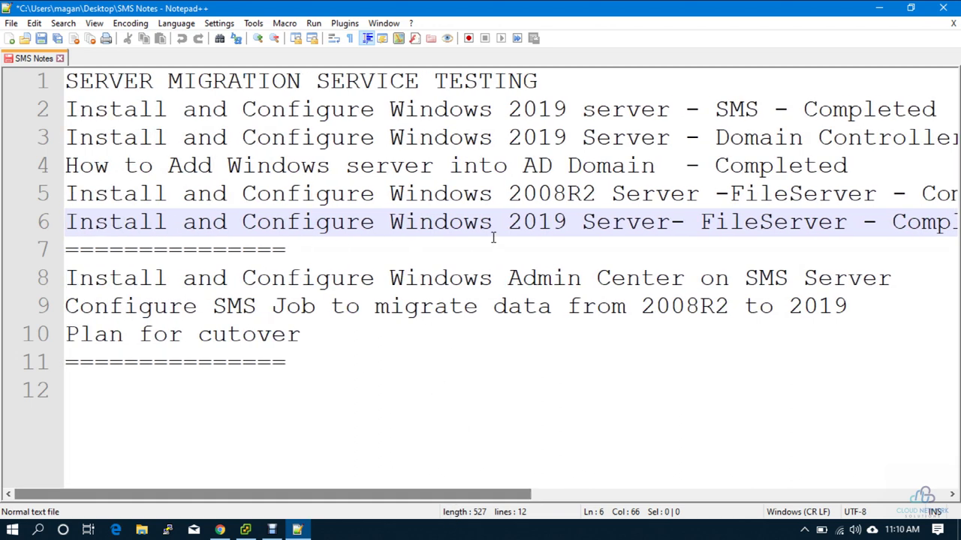
{"action": "left_click_drag", "start_coordinate": [598, 193], "coordinate": [387, 194]}
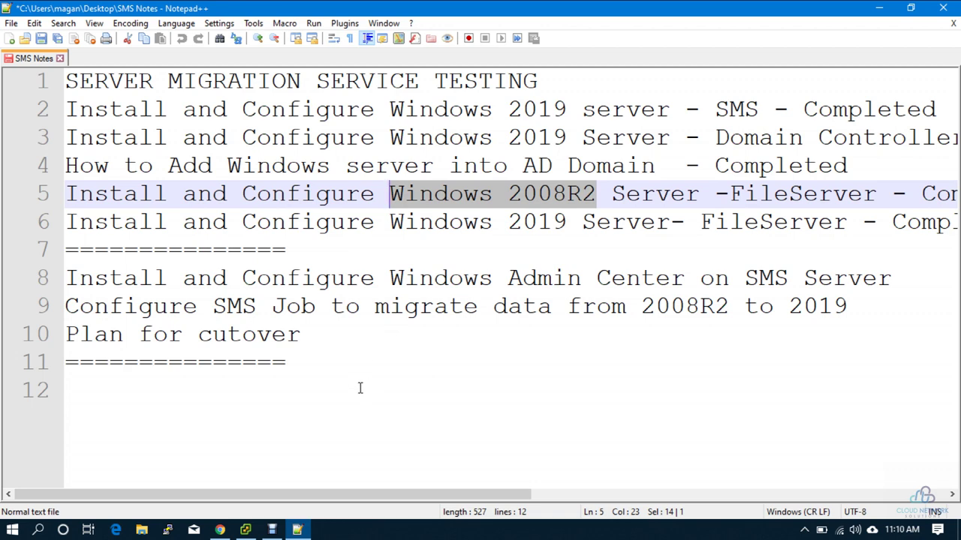
{"action": "left_click_drag", "start_coordinate": [893, 278], "coordinate": [85, 266]}
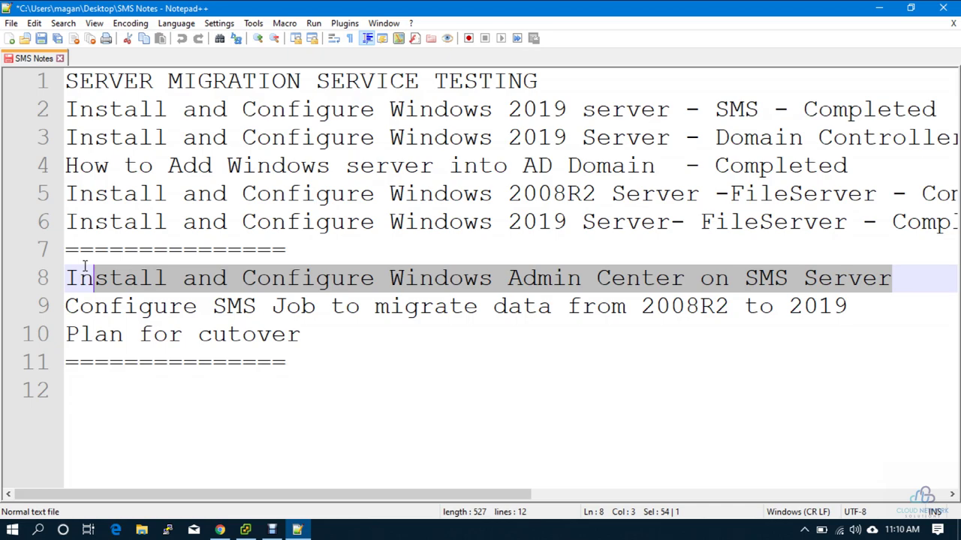
{"action": "key", "text": "super+d"}
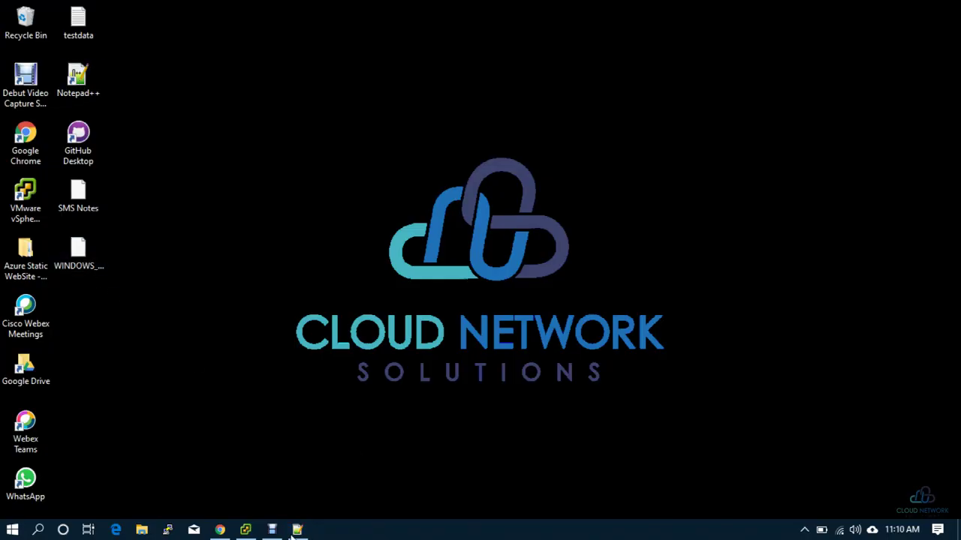
- Bring vSphere Client forward and view LFILESERVER's summary with IP 192.168.40.4
{"action": "left_click", "coordinate": [245, 530]}
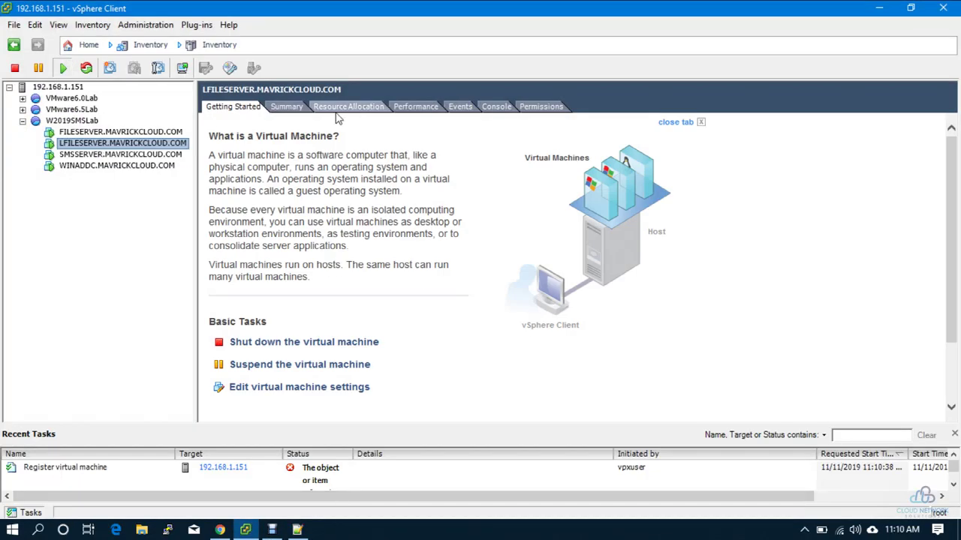
{"action": "left_click", "coordinate": [280, 107]}
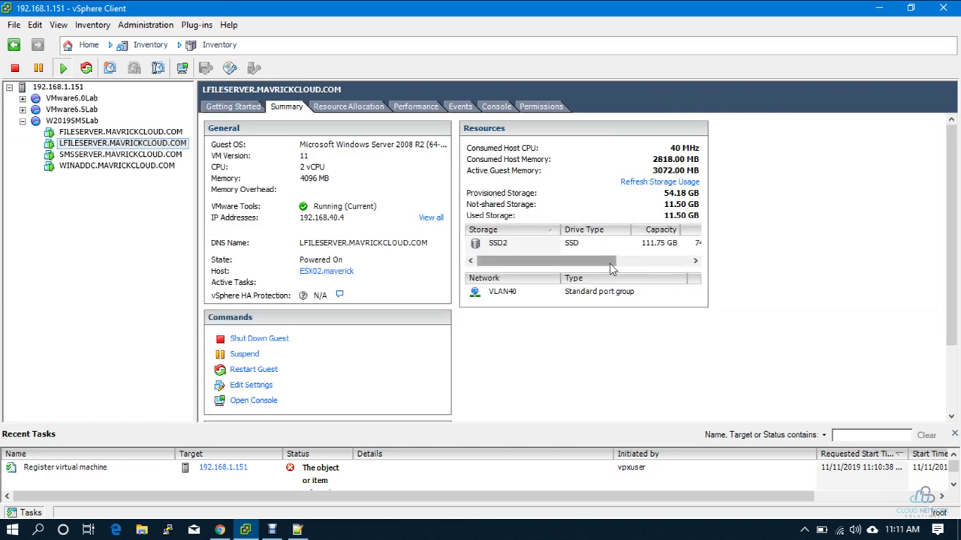
{"action": "key", "text": "super+r"}
- Connect with mstsc to 192.168.40.4 using the administrator password, accepting the certificate warning
{"action": "type", "text": "mstsc"}
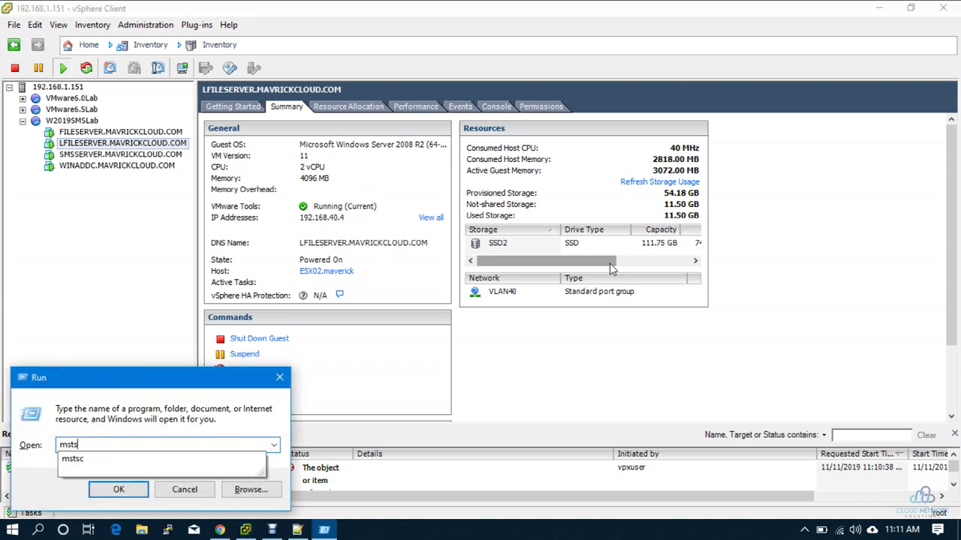
{"action": "key", "text": "Return"}
{"action": "type", "text": "192.168.40.2"}
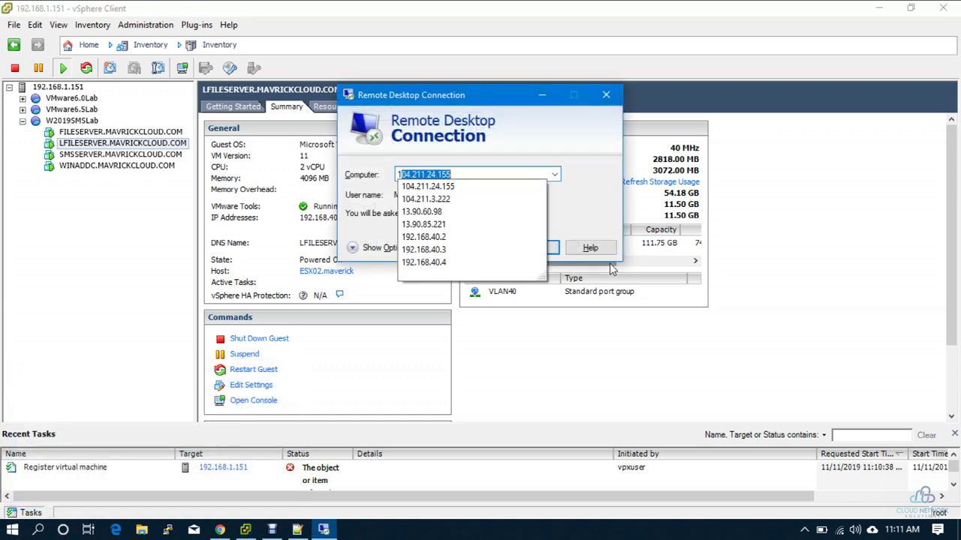
{"action": "key", "text": "Down"}
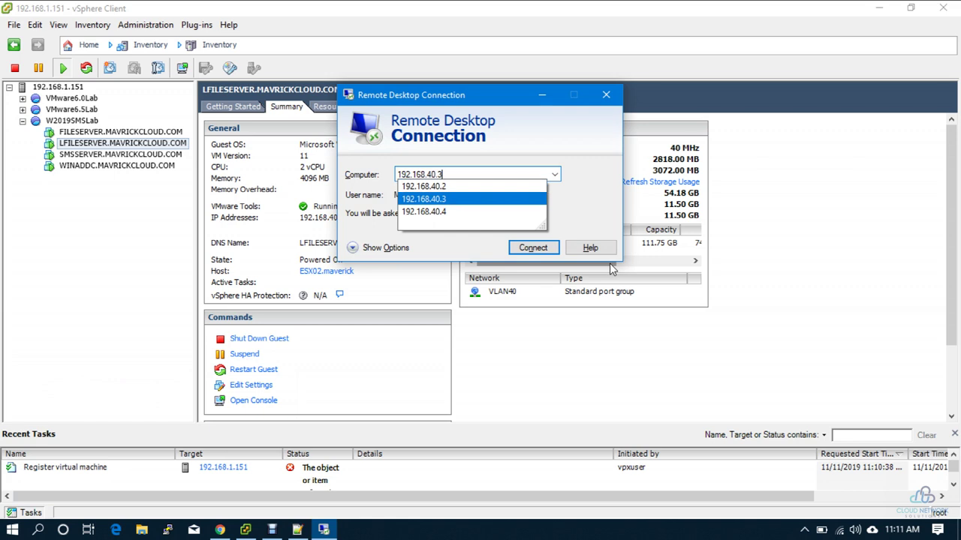
{"action": "key", "text": "Down"}
{"action": "key", "text": "Return"}
{"action": "key", "text": "Return"}
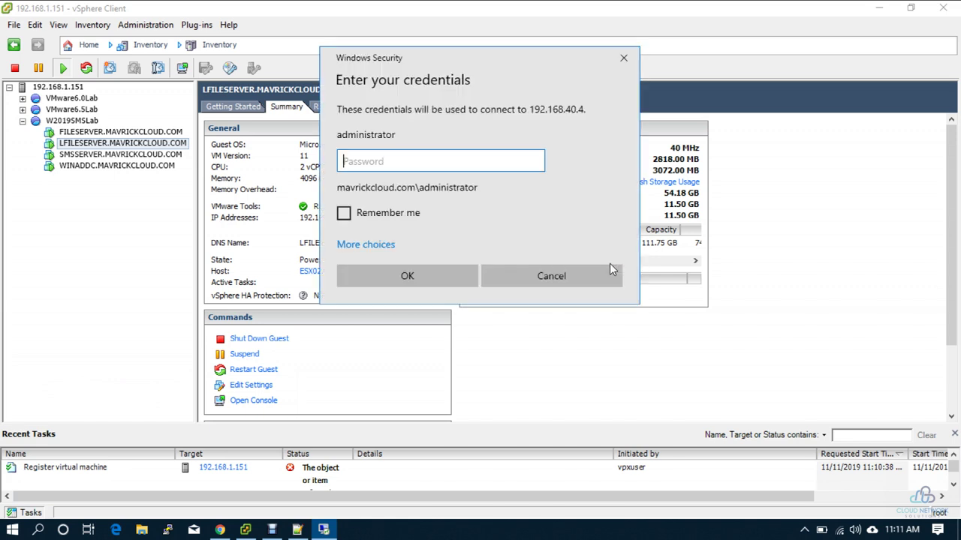
{"action": "type", "text": "P@ssw0rd"}
{"action": "key", "text": "Return"}
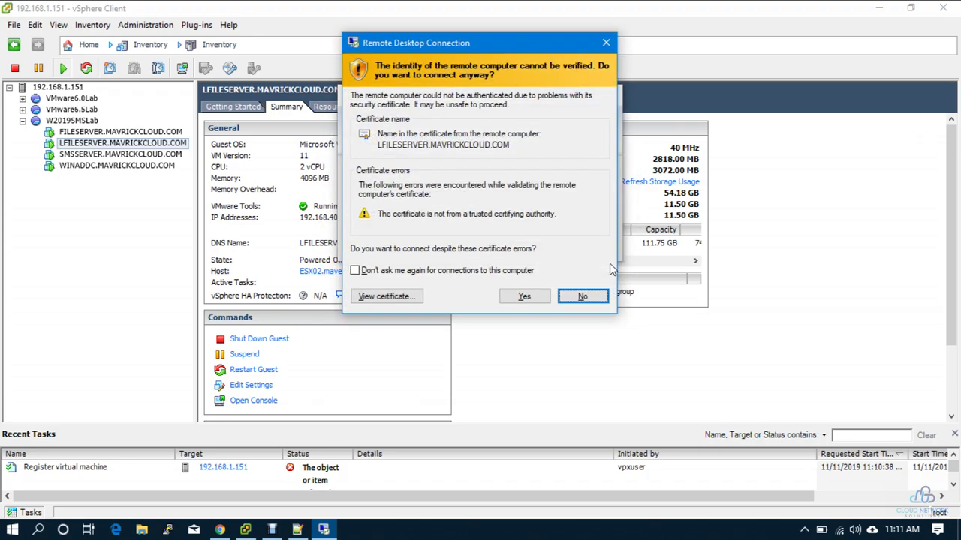
{"action": "key", "text": "Return"}
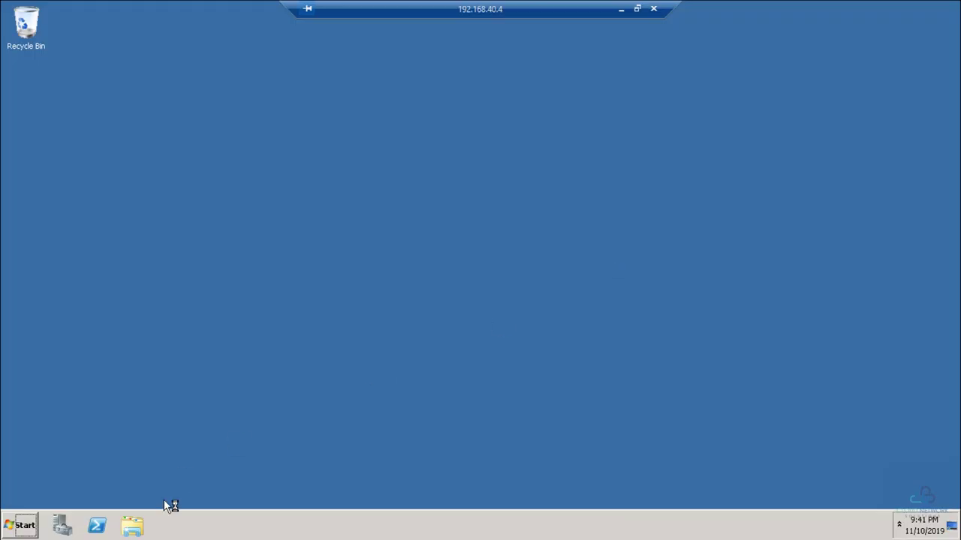
- Open New Volume (E:) > Support Ops on the remote server, closing Server Manager, then minimize the session
{"action": "left_click", "coordinate": [135, 524]}
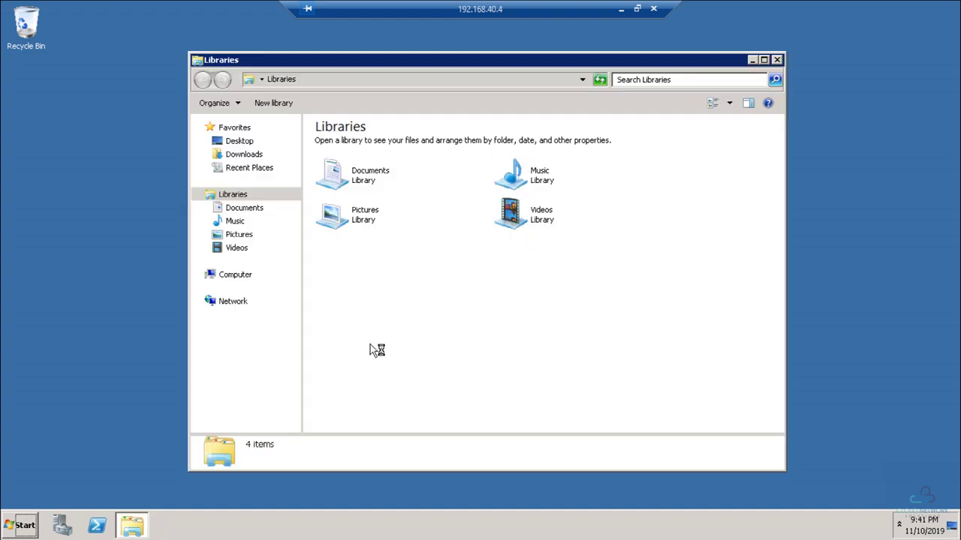
{"action": "left_click", "coordinate": [232, 275]}
{"action": "double_click", "coordinate": [553, 159]}
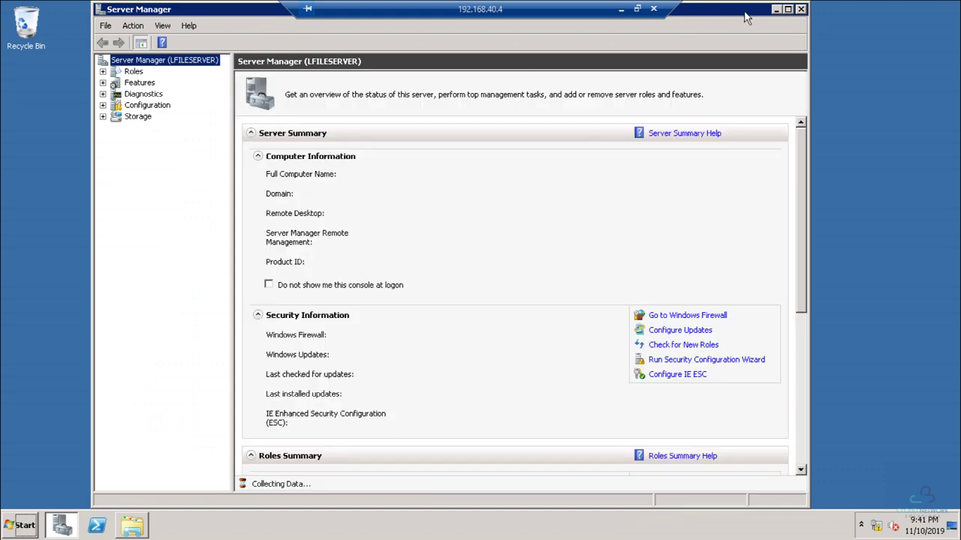
{"action": "left_click", "coordinate": [801, 9]}
{"action": "double_click", "coordinate": [334, 173]}
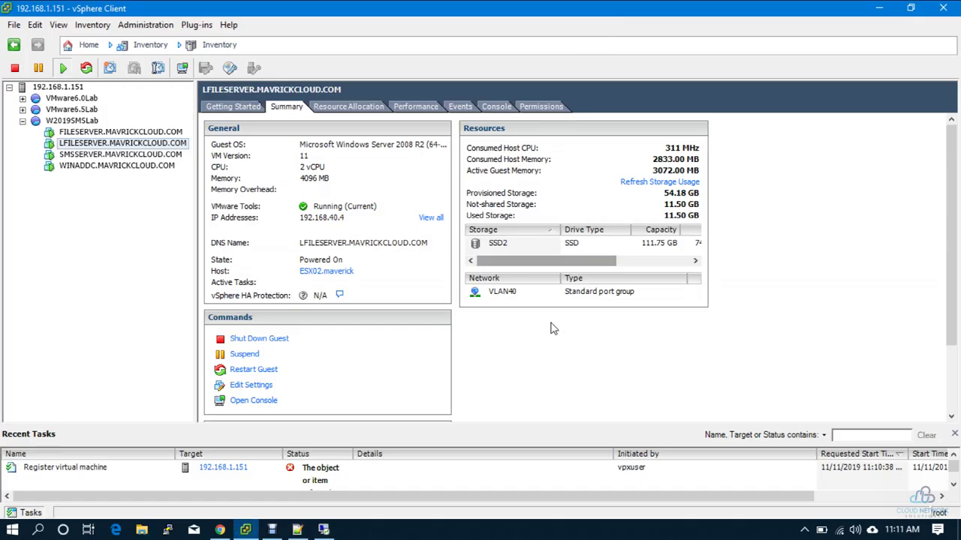
{"action": "left_click", "coordinate": [621, 9]}
{"action": "left_click", "coordinate": [141, 530]}
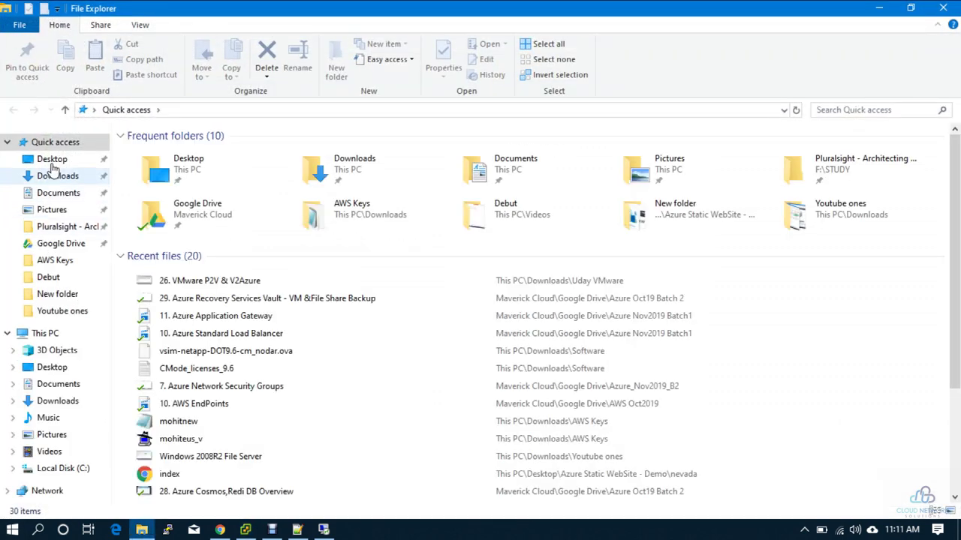
- Select the sample-website-master and nevada folders in the local Azure Static WebSite - Demo folder
{"action": "left_click", "coordinate": [52, 160]}
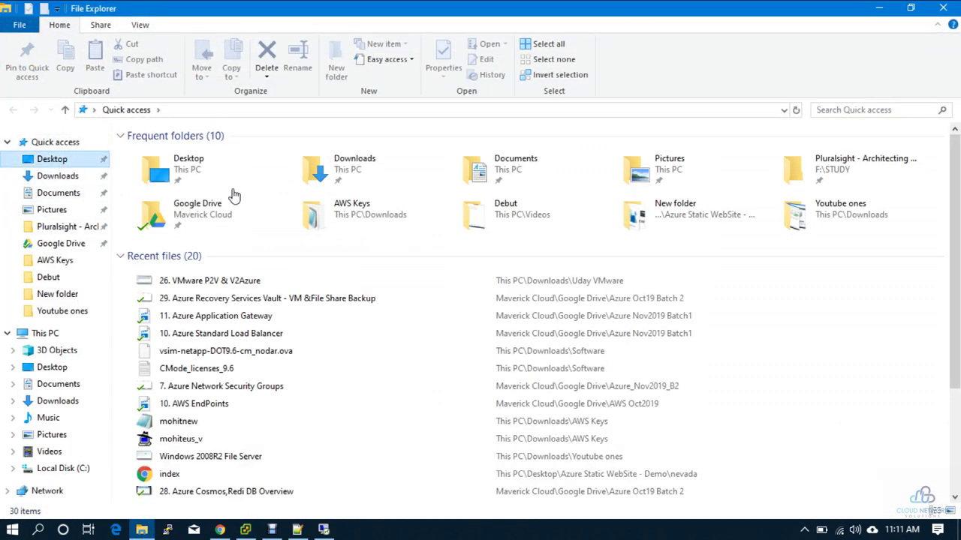
{"action": "double_click", "coordinate": [167, 153]}
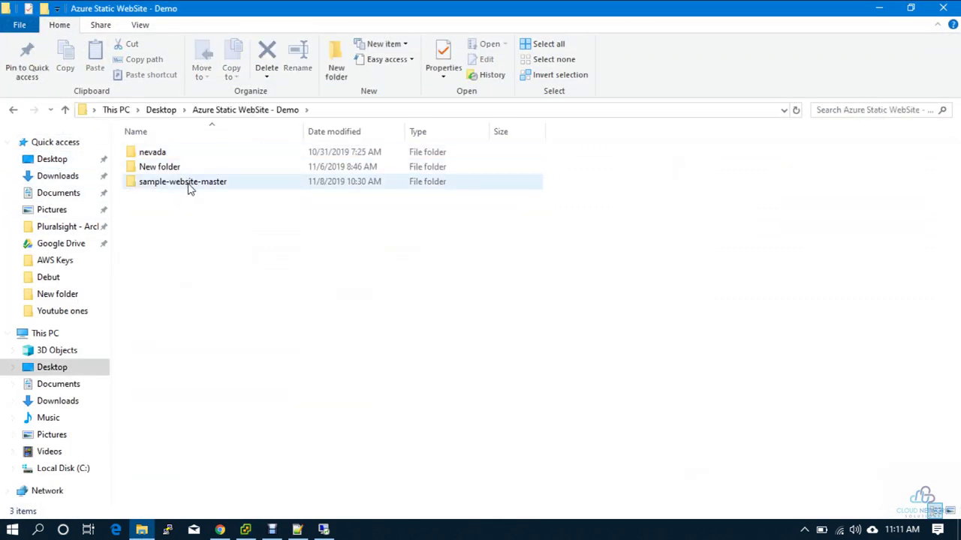
{"action": "left_click", "coordinate": [188, 184]}
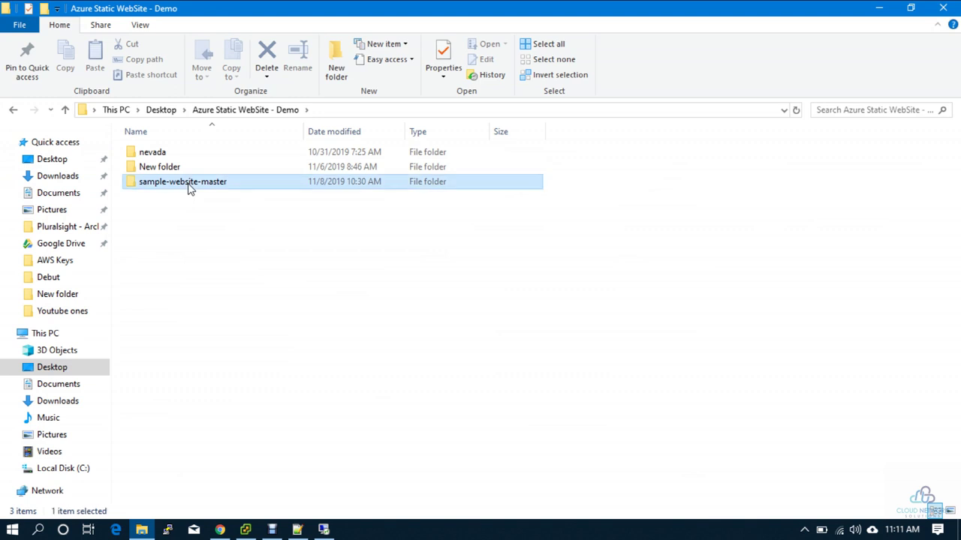
{"action": "left_click", "coordinate": [177, 152], "text": "ctrl"}
- Paste both folders into the remote Support Ops folder, then open E:\Public
{"action": "key", "text": "alt+Tab"}
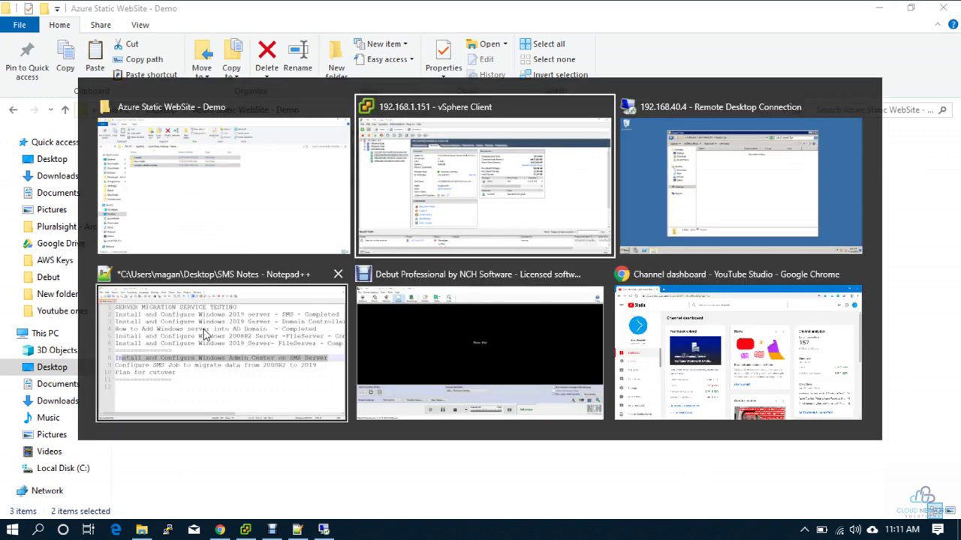
{"action": "key", "text": "alt+Tab"}
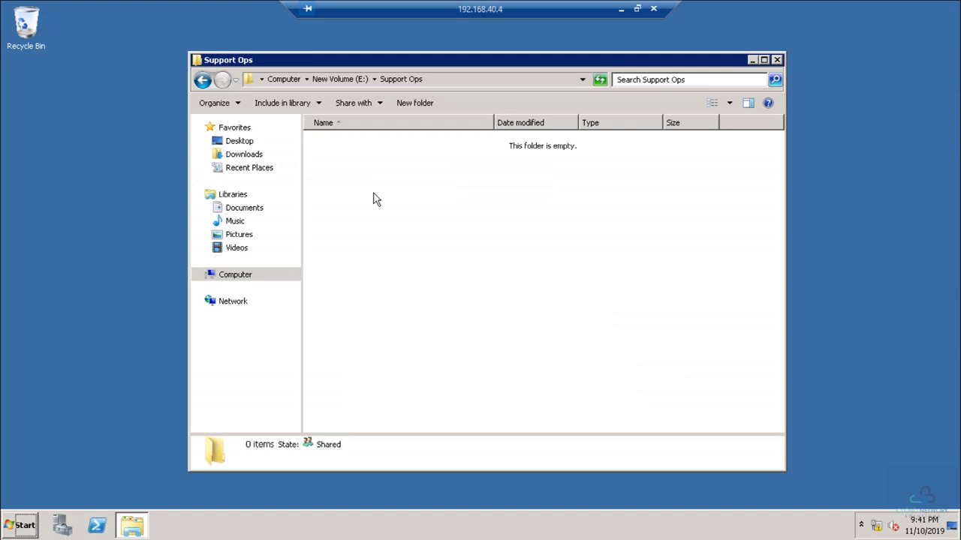
{"action": "key", "text": "ctrl+v"}
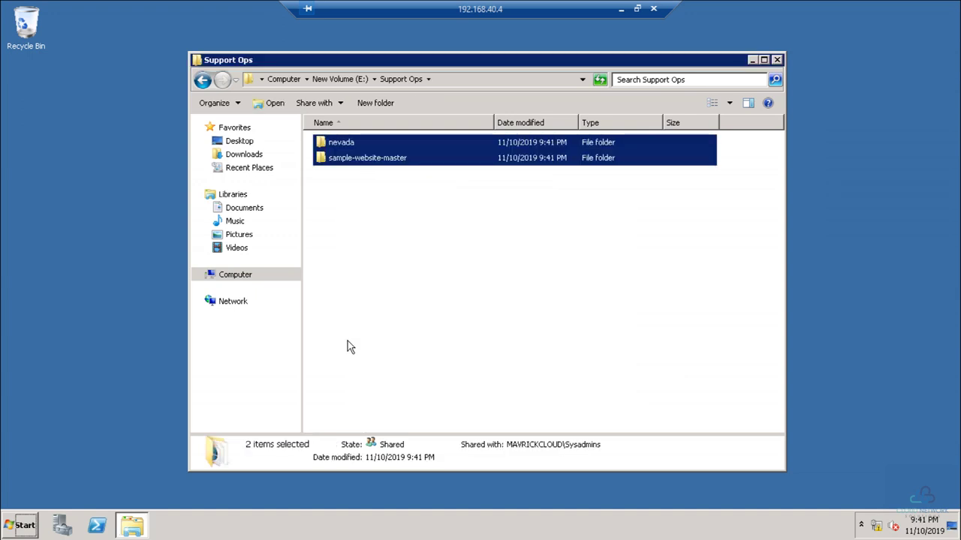
{"action": "left_click", "coordinate": [356, 82]}
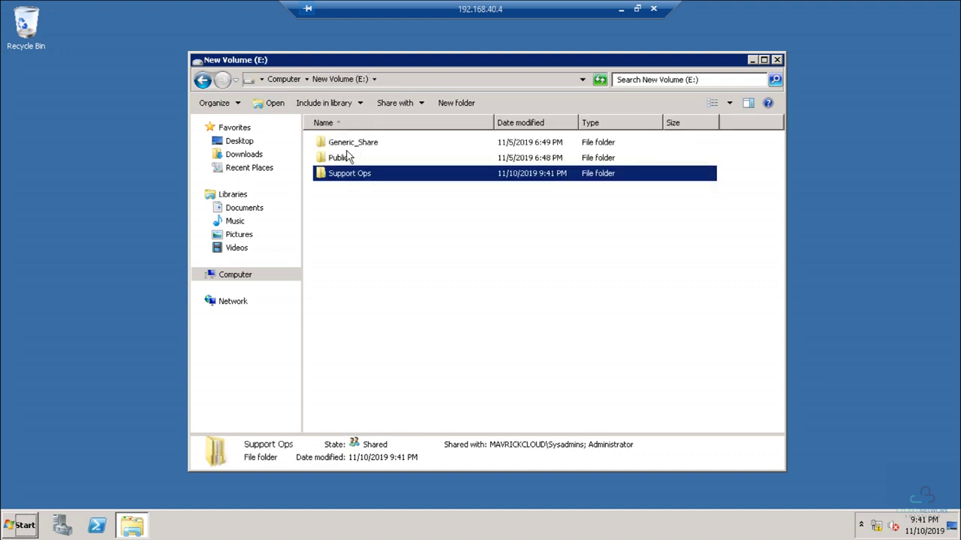
{"action": "double_click", "coordinate": [350, 158]}
{"action": "left_click", "coordinate": [619, 9]}
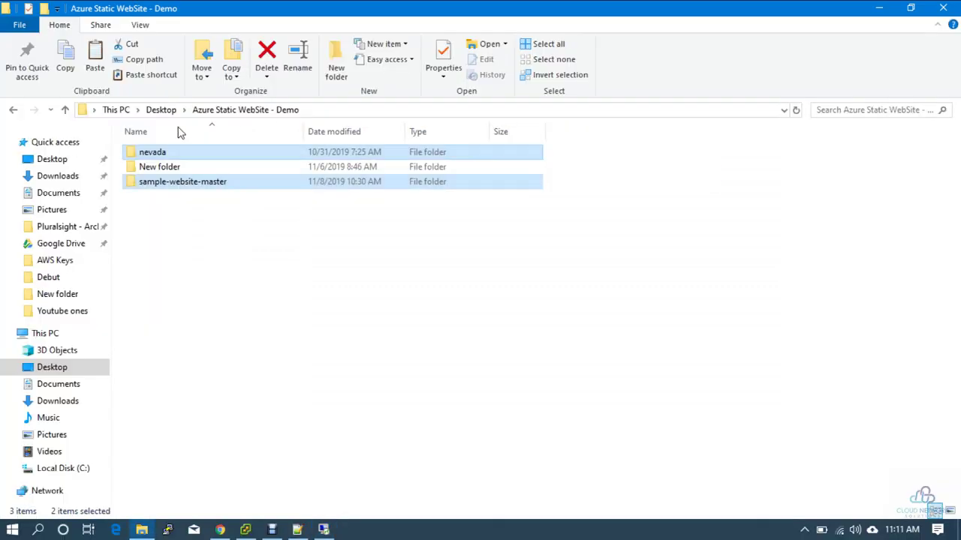
- Copy all 26 images from the local New folder into the remote Public folder
{"action": "double_click", "coordinate": [160, 166]}
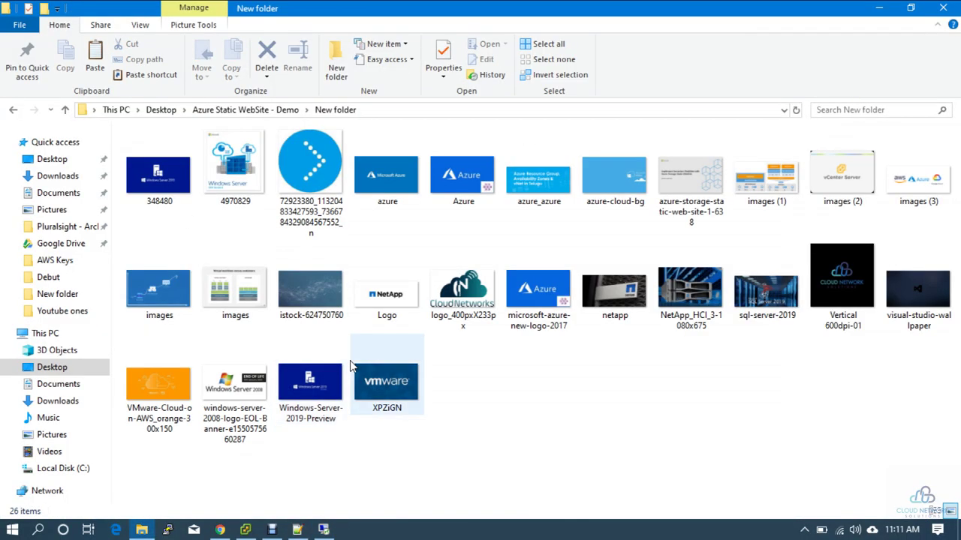
{"action": "key", "text": "ctrl+a"}
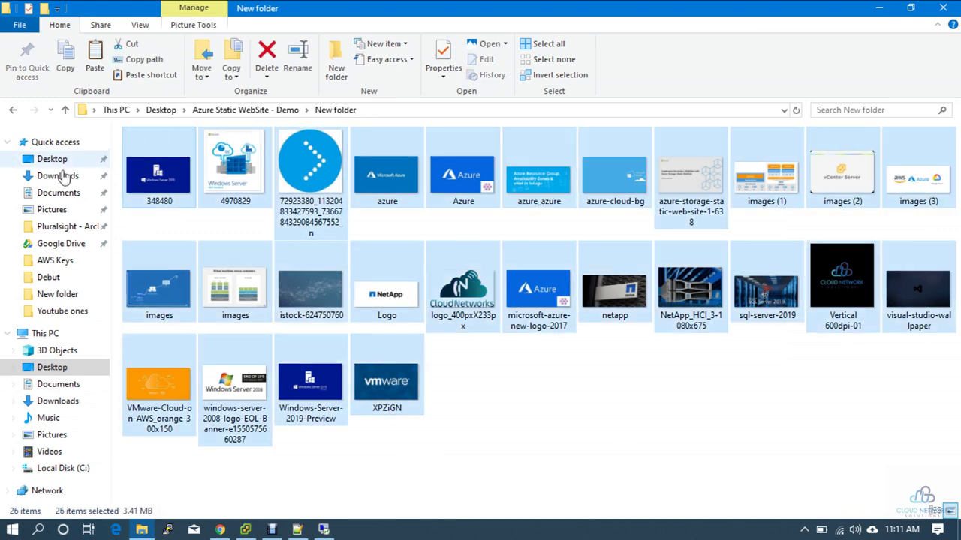
{"action": "key", "text": "alt+Tab"}
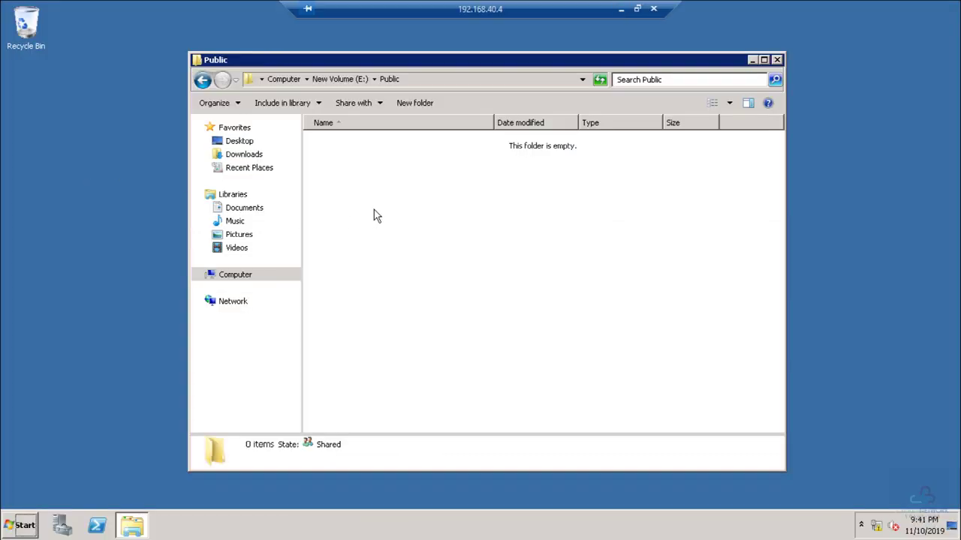
{"action": "key", "text": "ctrl+v"}
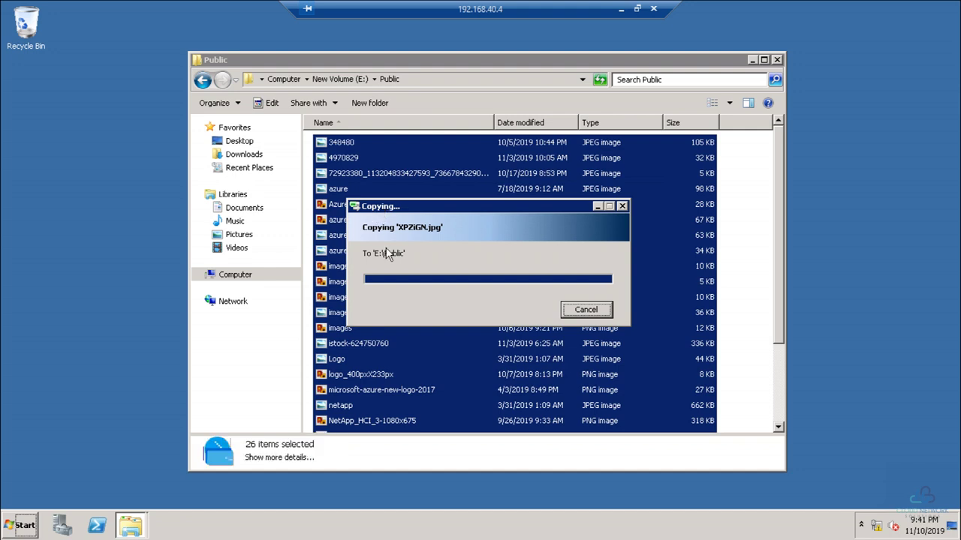
{"action": "left_click", "coordinate": [424, 374]}
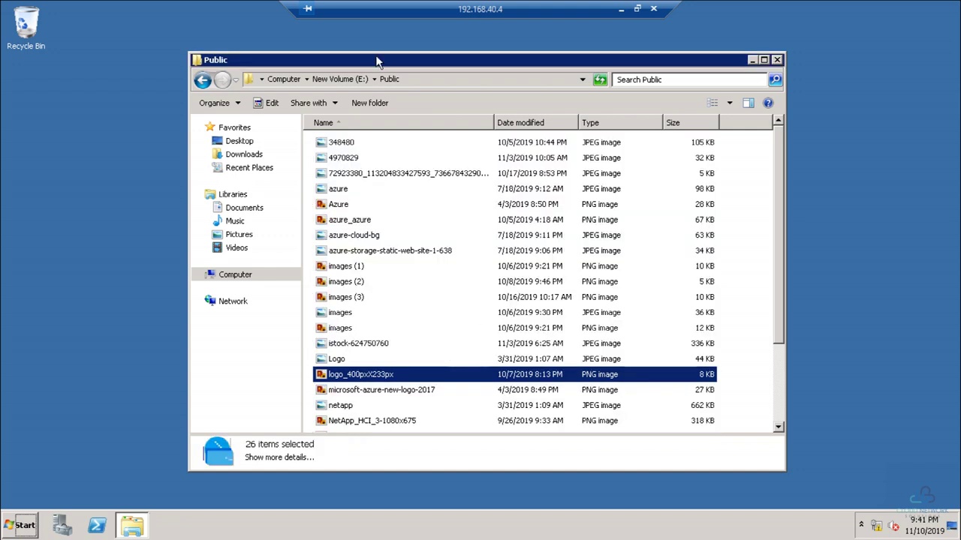
- Open the Generic_Share folder on the remote New Volume (E:) drive
{"action": "left_click", "coordinate": [327, 83]}
{"action": "double_click", "coordinate": [364, 145]}
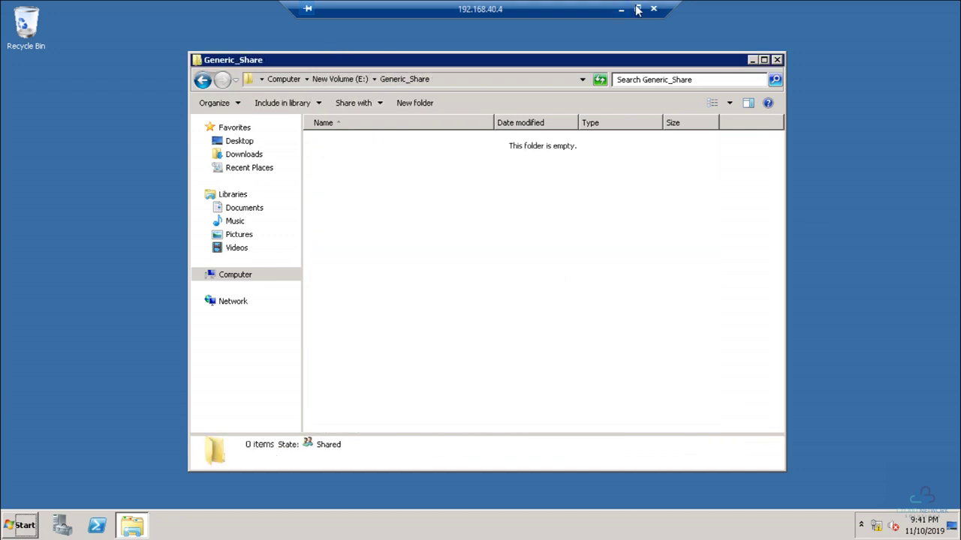
{"action": "left_click", "coordinate": [637, 9]}
- Size-sort Downloads\Software and copy five installers, including uTorrent, npp.7.8.1 and GitHubDesktopSetup, to Generic_Share
{"action": "left_click", "coordinate": [58, 176]}
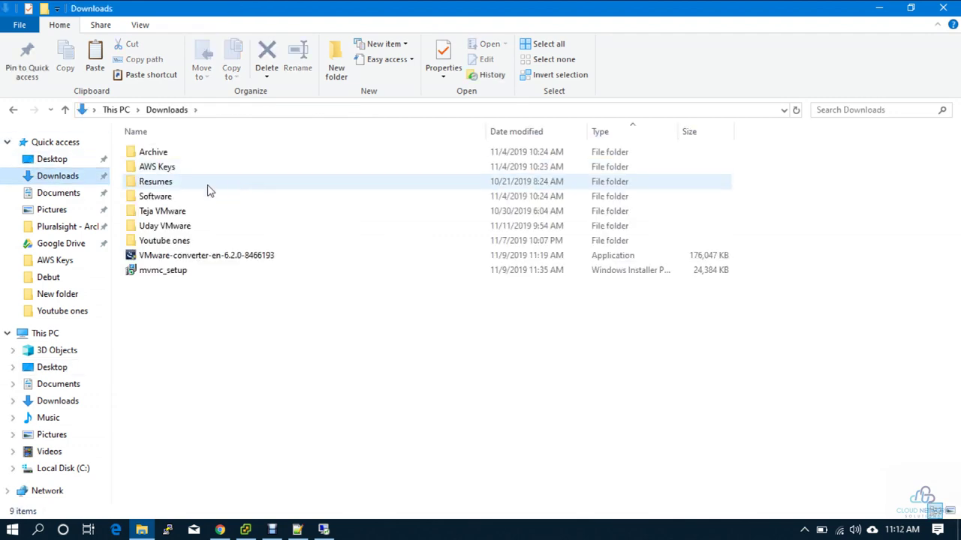
{"action": "double_click", "coordinate": [159, 197]}
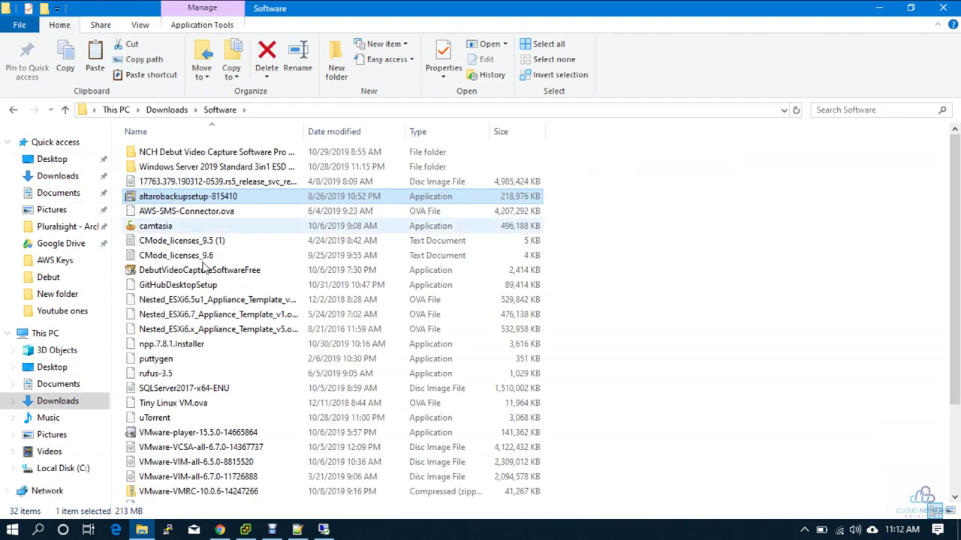
{"action": "left_click", "coordinate": [514, 133]}
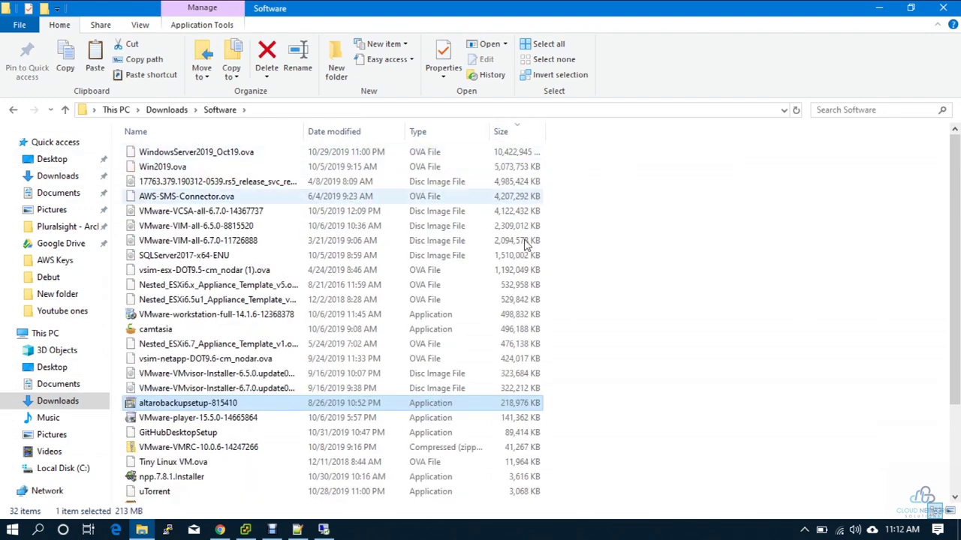
{"action": "scroll", "coordinate": [480, 337], "scroll_direction": "down", "scroll_amount": 3}
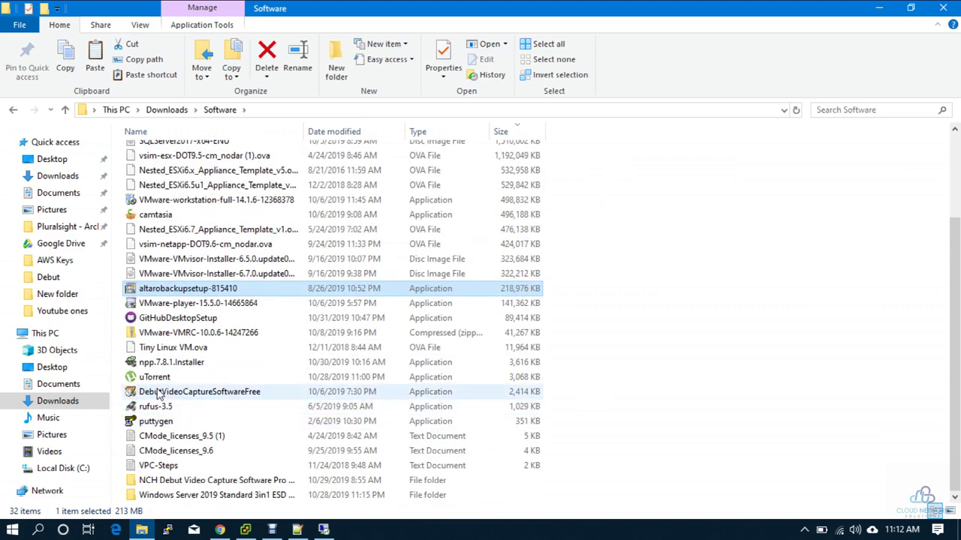
{"action": "left_click", "coordinate": [159, 394]}
{"action": "left_click", "coordinate": [162, 378], "text": "ctrl"}
{"action": "left_click", "coordinate": [165, 364], "text": "ctrl"}
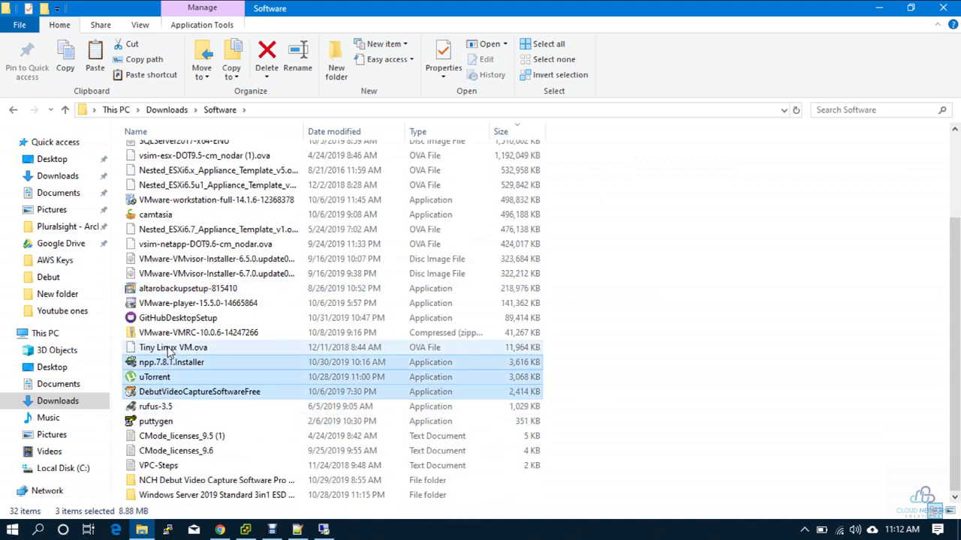
{"action": "left_click", "coordinate": [169, 350], "text": "ctrl"}
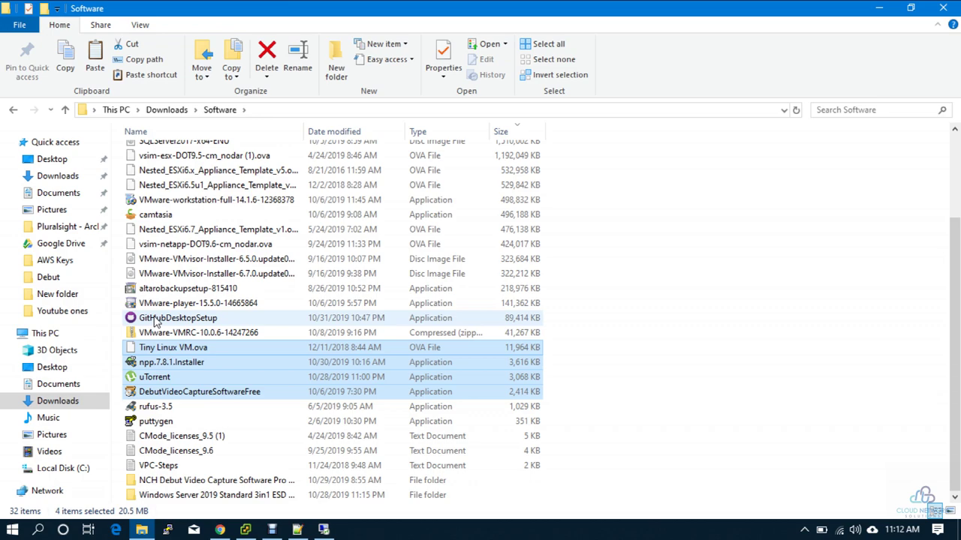
{"action": "left_click", "coordinate": [156, 322], "text": "ctrl"}
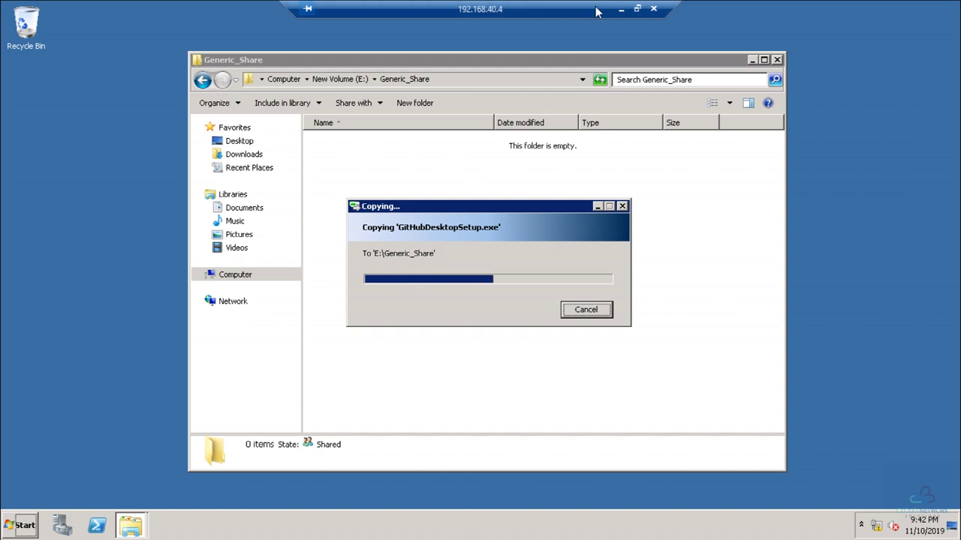
{"action": "left_click", "coordinate": [623, 10]}
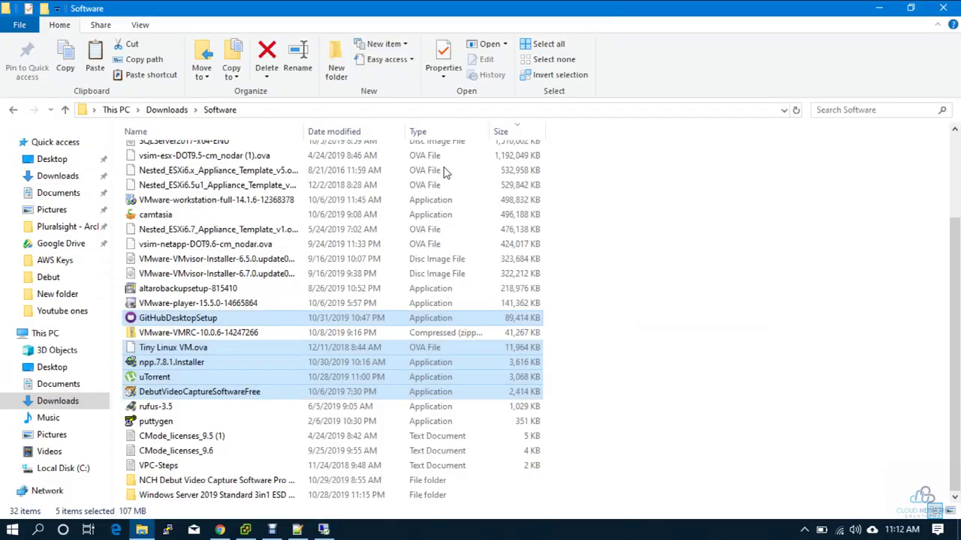
- In vSphere Client, view SMSSERVER's summary showing IP 192.168.40.3
{"action": "left_click", "coordinate": [245, 530]}
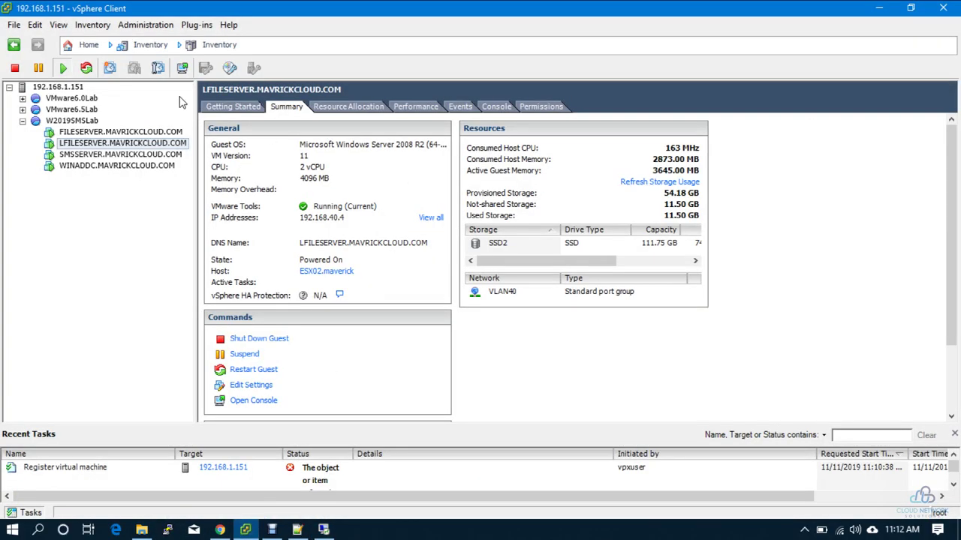
{"action": "left_click", "coordinate": [97, 154]}
{"action": "left_click", "coordinate": [289, 107]}
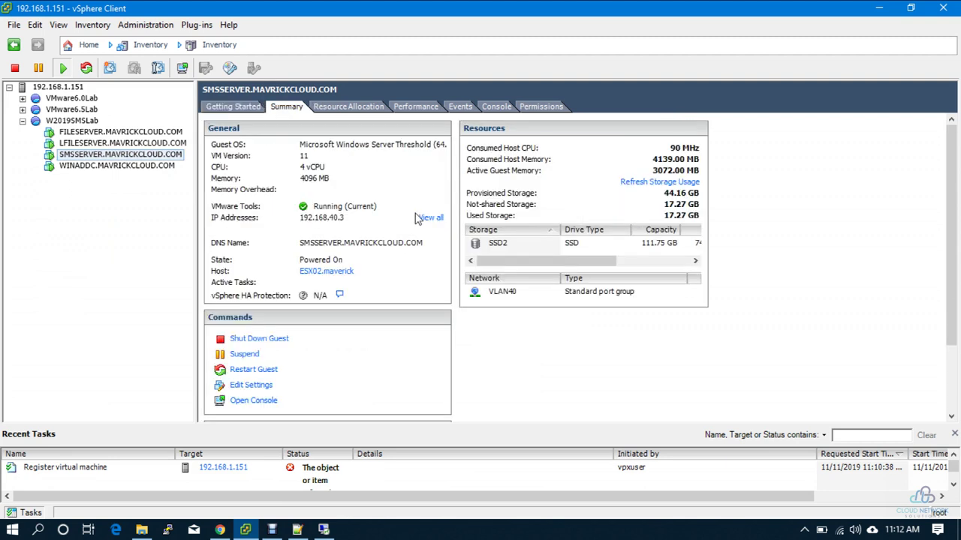
{"action": "key", "text": "super+r"}
- Start an RDP connection to 192.168.40.3 with a different account, then cancel and close it
{"action": "key", "text": "Return"}
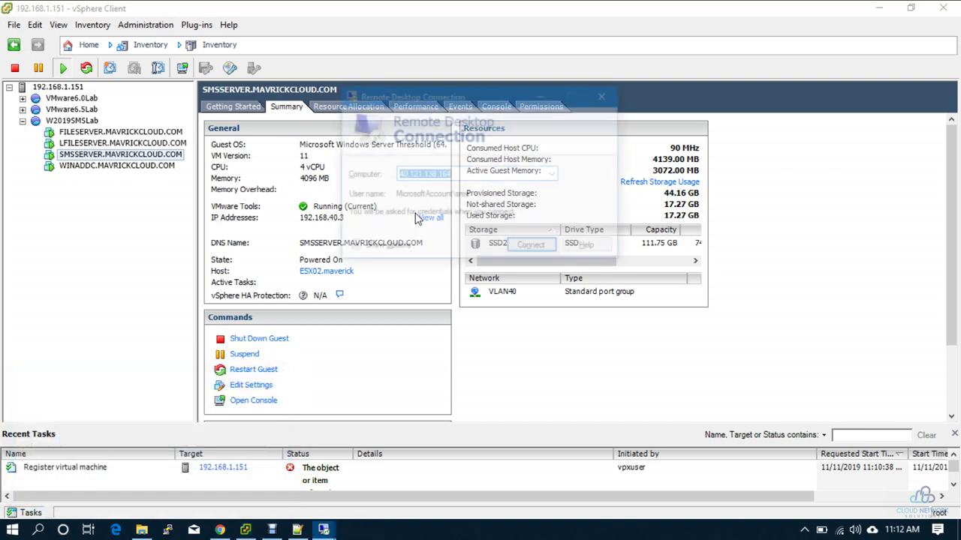
{"action": "type", "text": "192.168.40.3"}
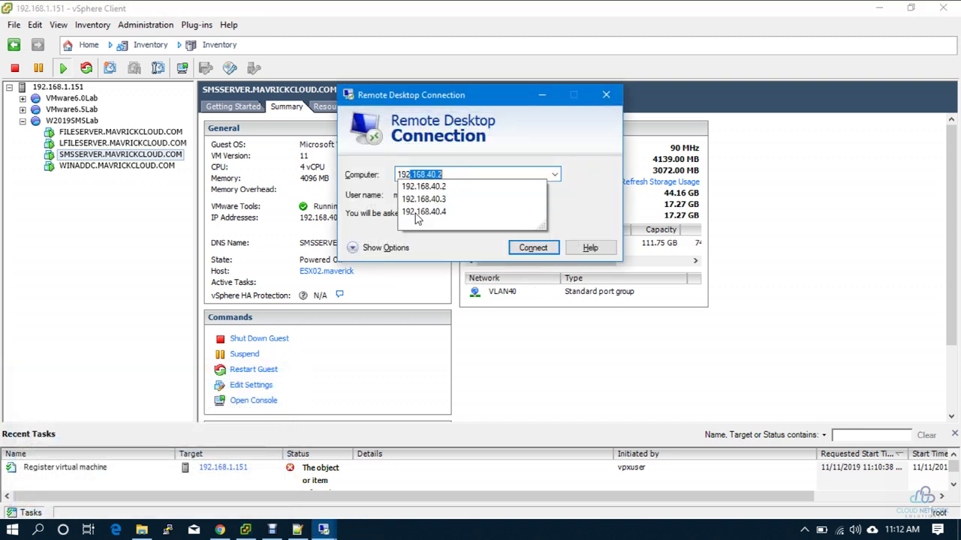
{"action": "key", "text": "Return"}
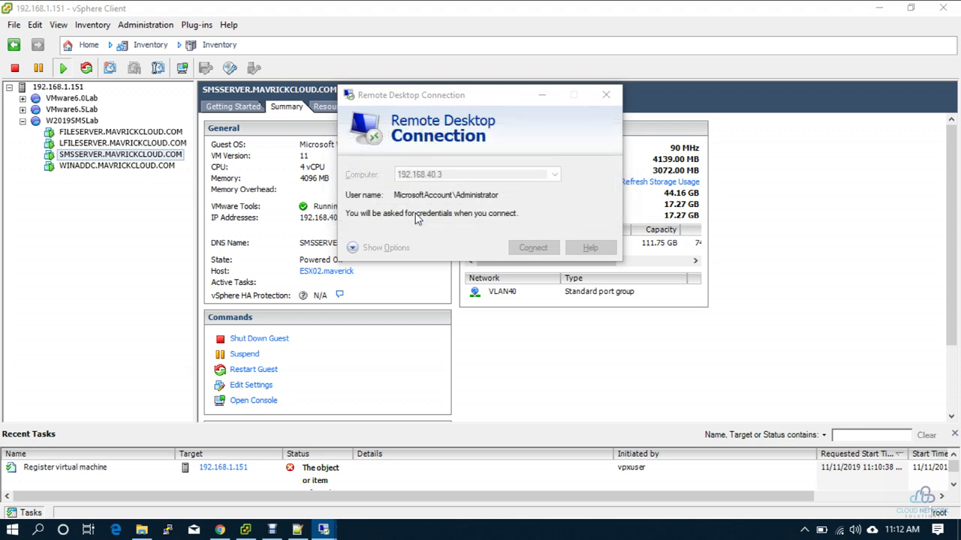
{"action": "type", "text": "•"}
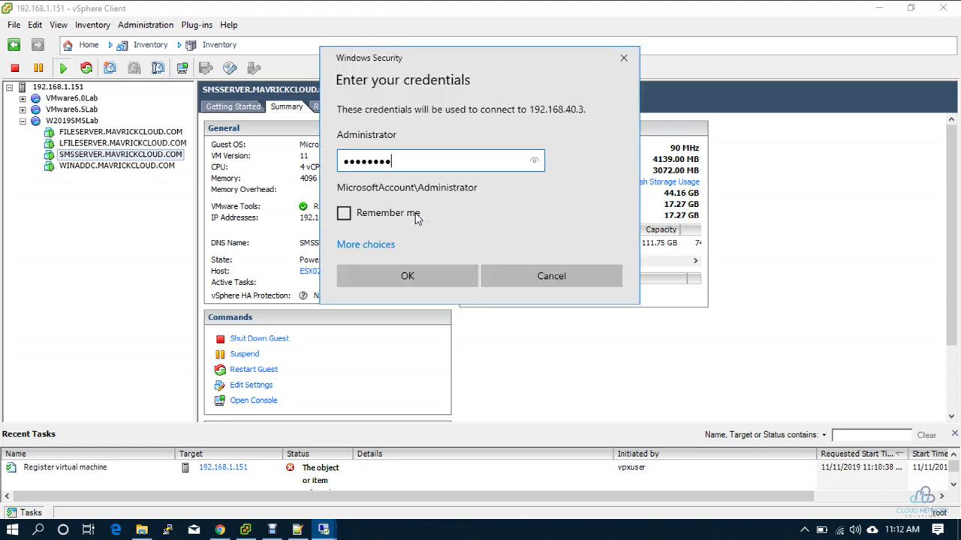
{"action": "key", "text": "BackSpace"}
{"action": "key", "text": "BackSpace"}
{"action": "key", "text": "BackSpace"}
{"action": "key", "text": "BackSpace"}
{"action": "key", "text": "BackSpace"}
{"action": "key", "text": "BackSpace"}
{"action": "key", "text": "BackSpace"}
{"action": "left_click", "coordinate": [367, 244]}
{"action": "left_click", "coordinate": [373, 311]}
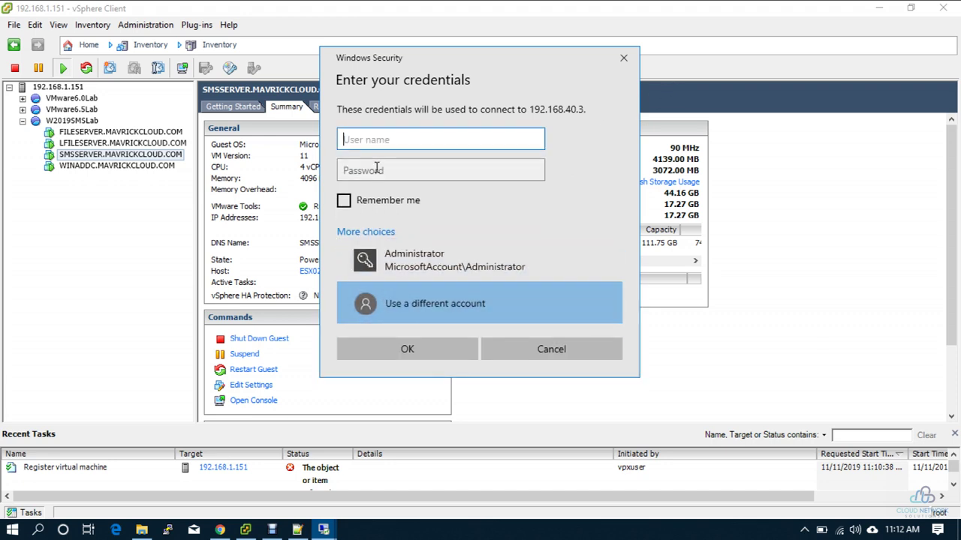
{"action": "type", "text": "mavrickcloud."}
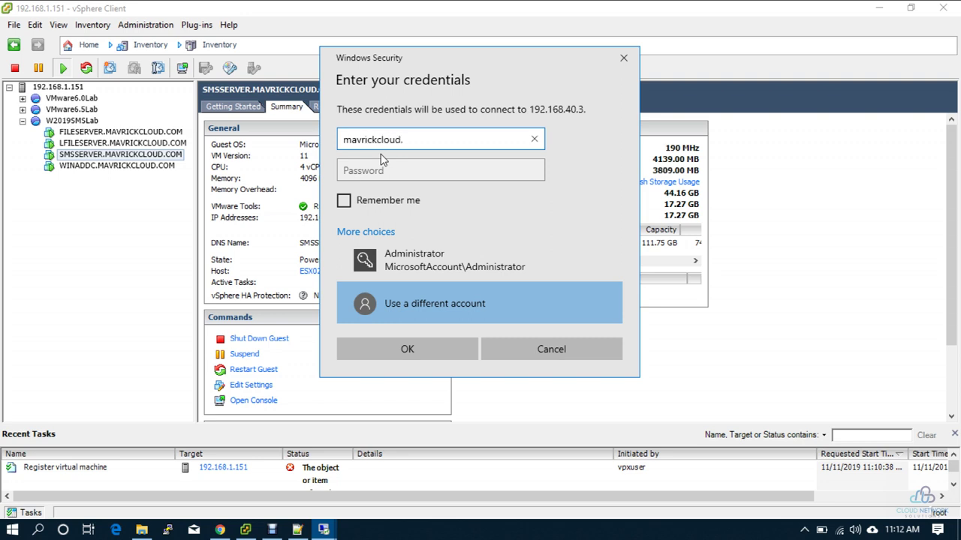
{"action": "left_click_drag", "start_coordinate": [423, 65], "coordinate": [622, 101]}
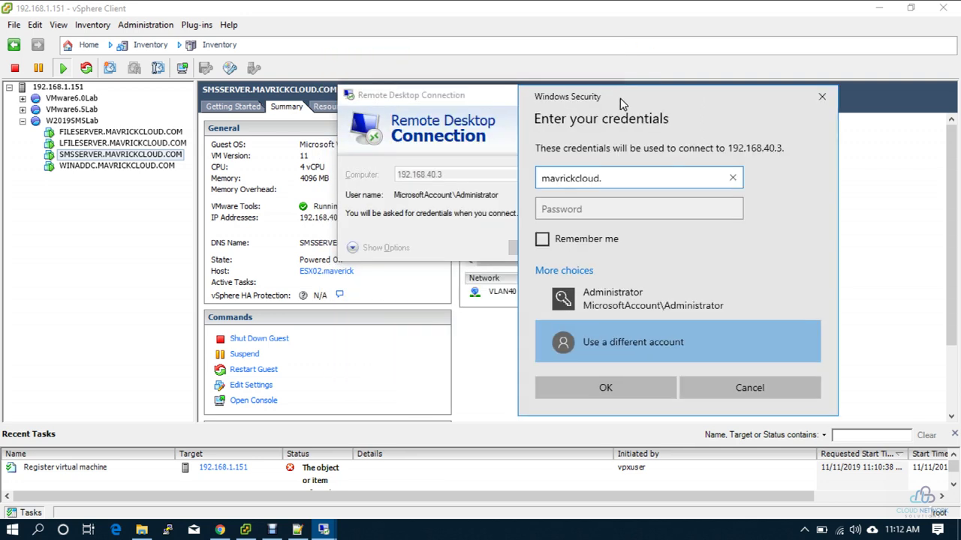
{"action": "key", "text": "Escape"}
{"action": "key", "text": "alt+F4"}
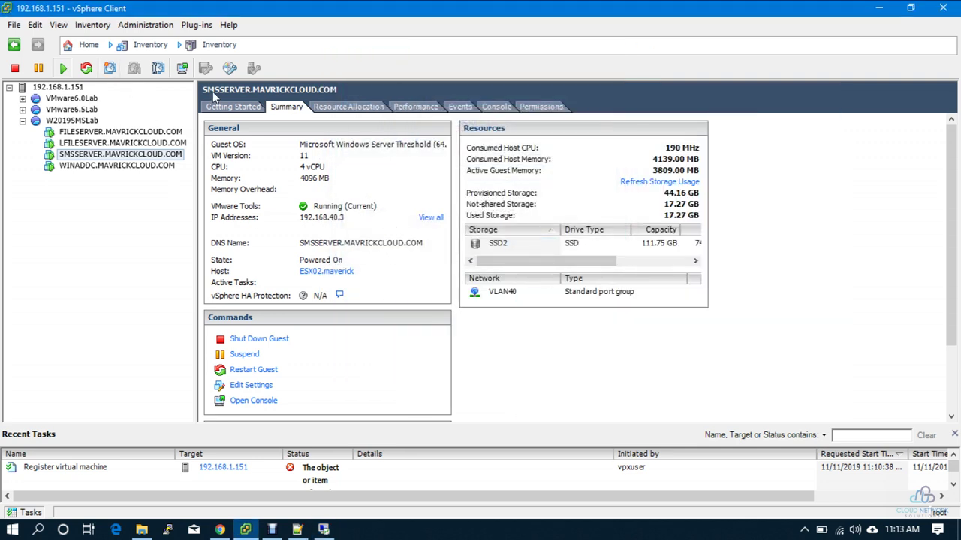
- Reconnect to 192.168.40.3 with the domain administrator credentials and accept the certificate warning
{"action": "key", "text": "super+r"}
{"action": "key", "text": "Return"}
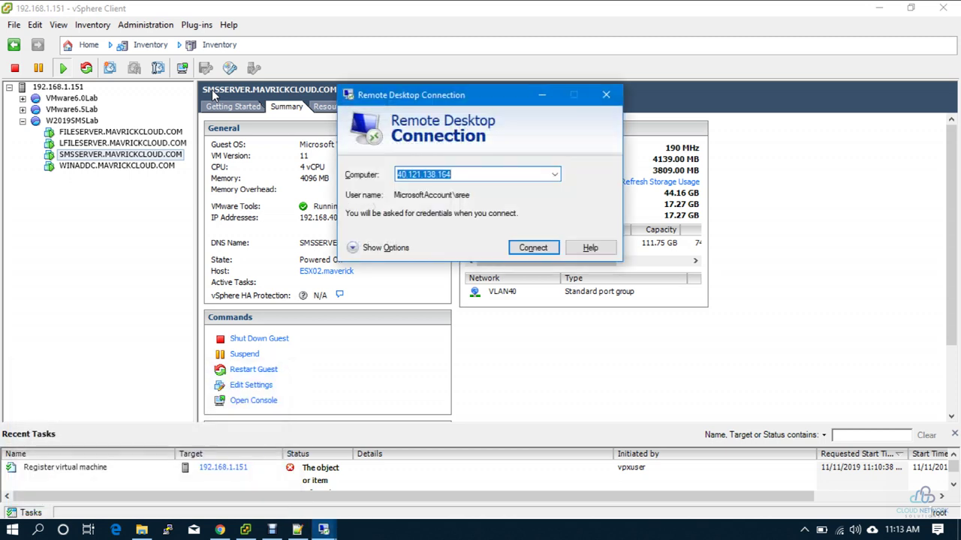
{"action": "type", "text": "192.168.40.2"}
{"action": "key", "text": "Down"}
{"action": "key", "text": "Return"}
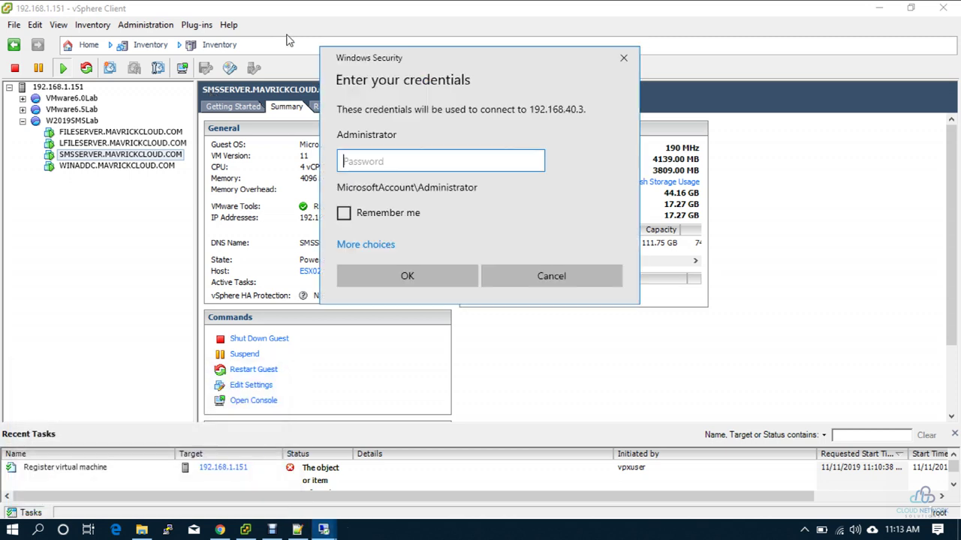
{"action": "left_click", "coordinate": [360, 247]}
{"action": "left_click", "coordinate": [410, 318]}
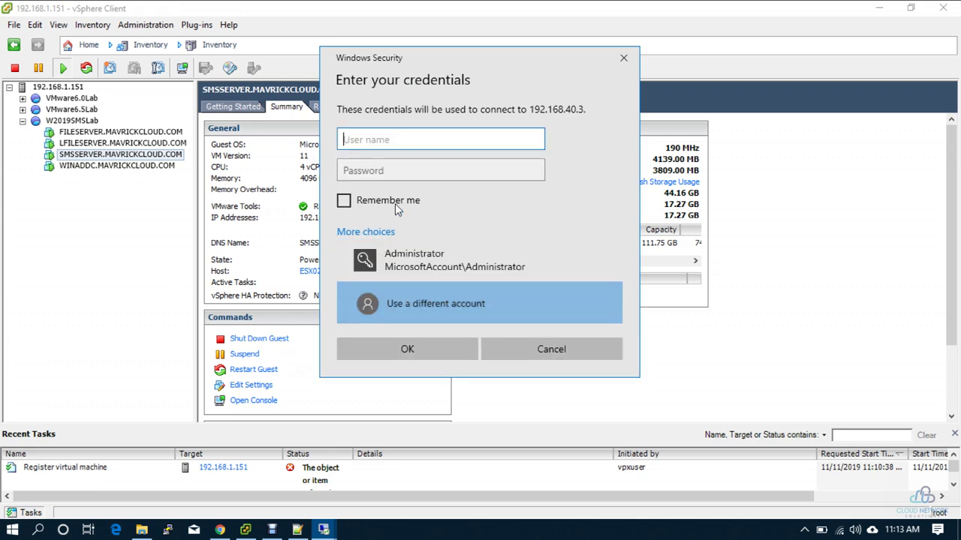
{"action": "type", "text": "mavrickcloud\\administrator"}
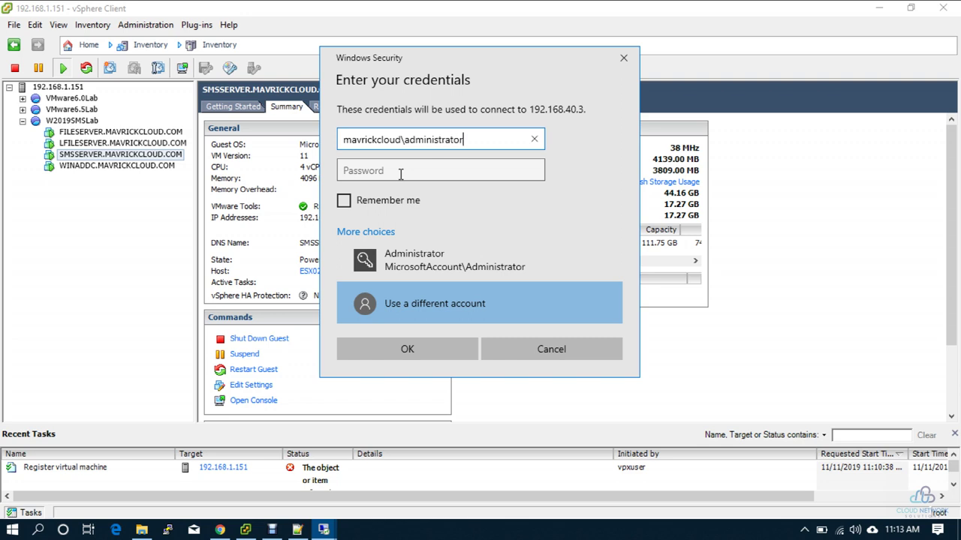
{"action": "left_click", "coordinate": [401, 174]}
{"action": "type", "text": "•"}
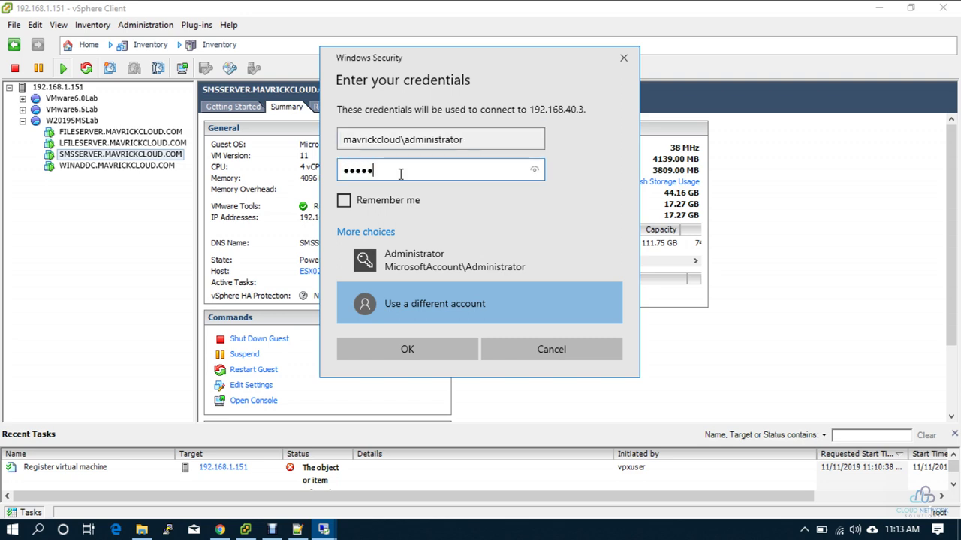
{"action": "type", "text": "••••••"}
{"action": "key", "text": "Return"}
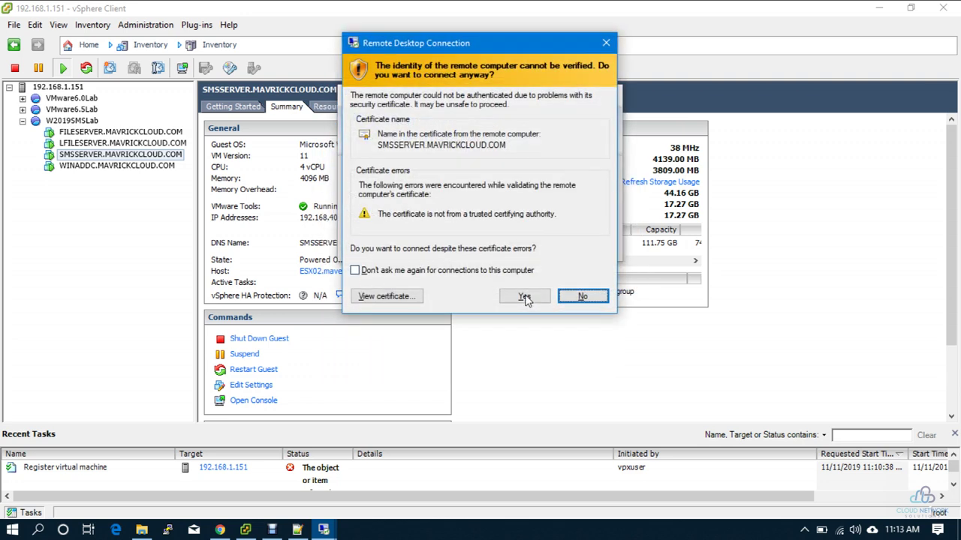
{"action": "left_click", "coordinate": [526, 297]}
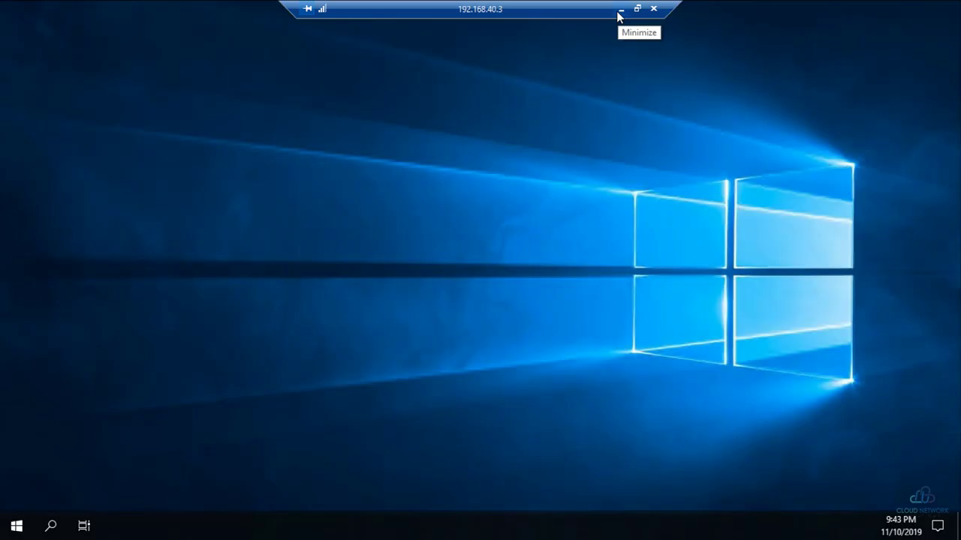
- Minimize the SMS server session and check the Public folder in the file server session
{"action": "left_click", "coordinate": [620, 12]}
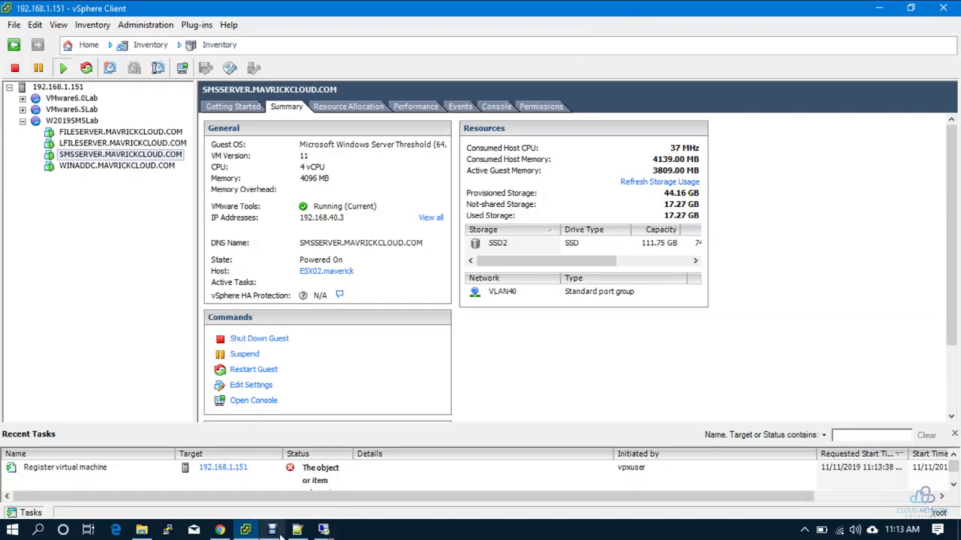
{"action": "left_click", "coordinate": [323, 530]}
{"action": "left_click", "coordinate": [288, 488]}
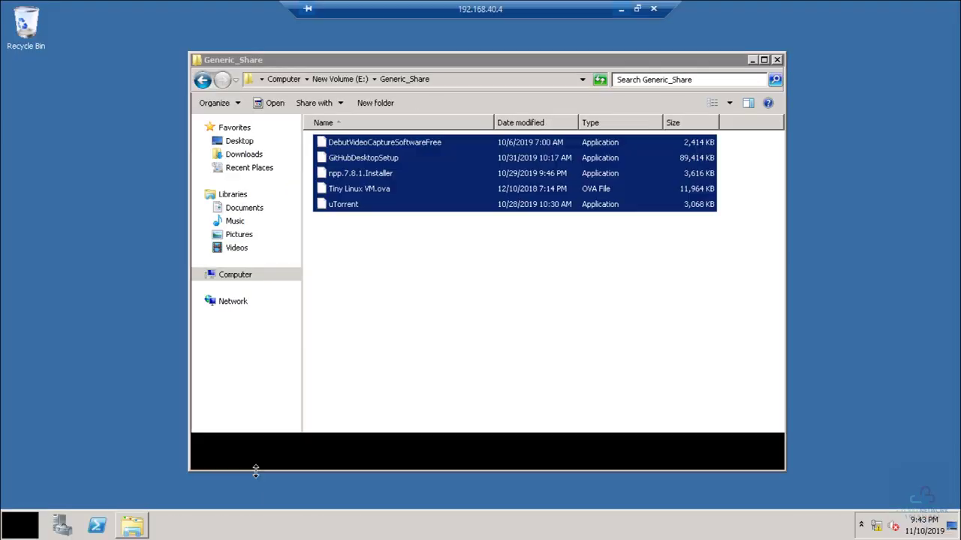
{"action": "left_click", "coordinate": [450, 262]}
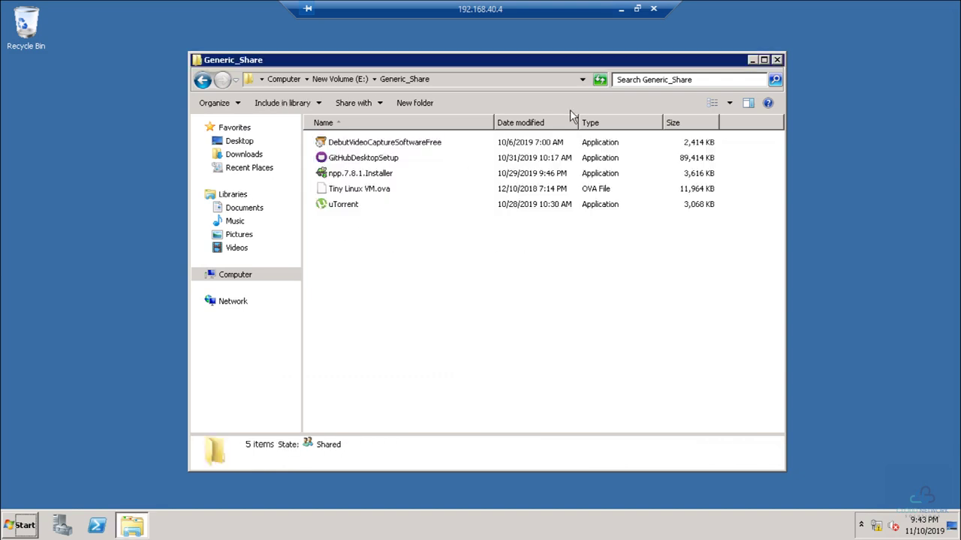
{"action": "left_click", "coordinate": [356, 81]}
{"action": "double_click", "coordinate": [337, 157]}
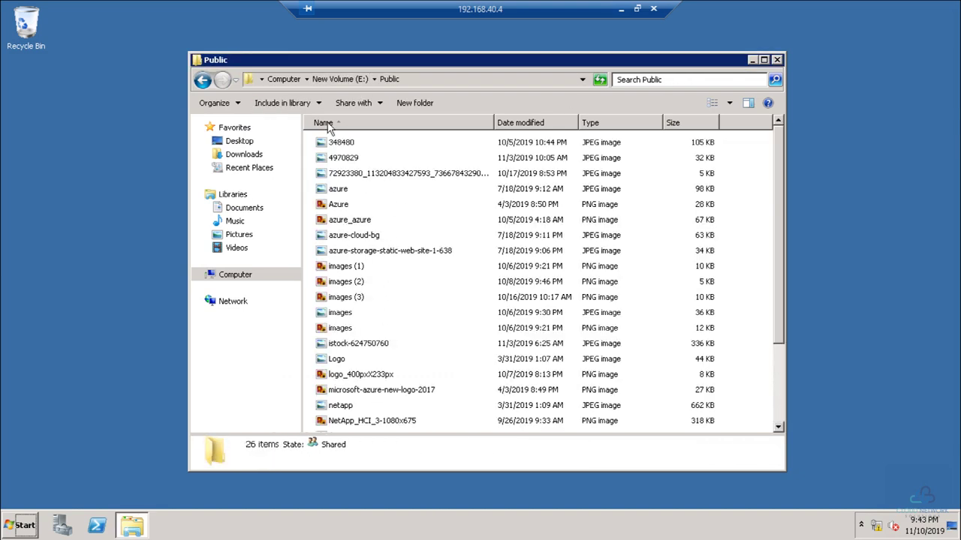
- Check E:\Support Ops on the file server, then switch to the 192.168.40.3 session
{"action": "left_click", "coordinate": [284, 79]}
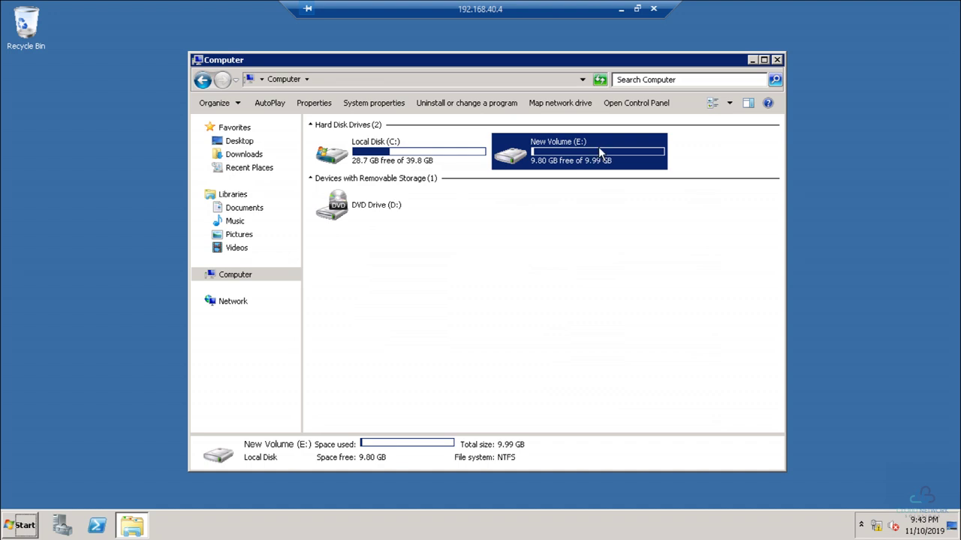
{"action": "double_click", "coordinate": [599, 152]}
{"action": "double_click", "coordinate": [349, 173]}
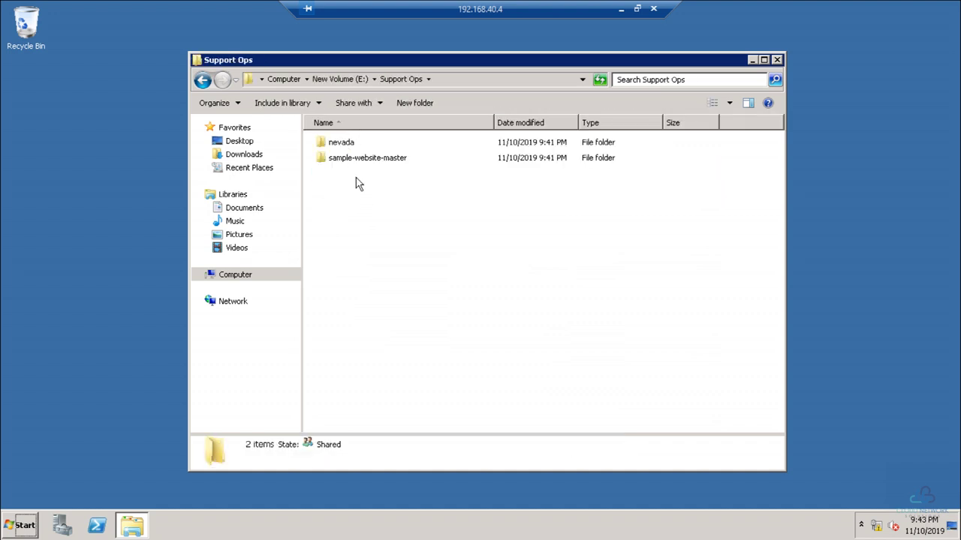
{"action": "left_click", "coordinate": [620, 7]}
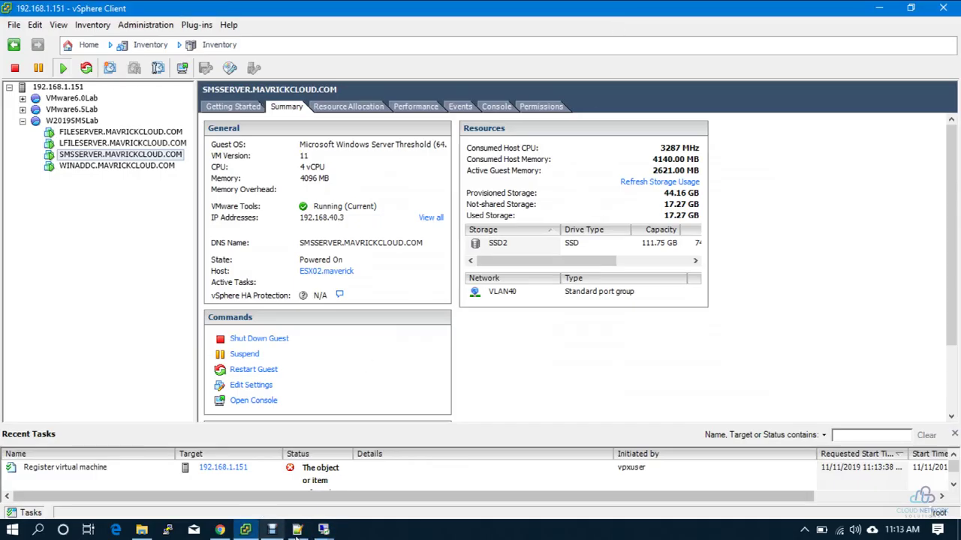
{"action": "mouse_move", "coordinate": [335, 532]}
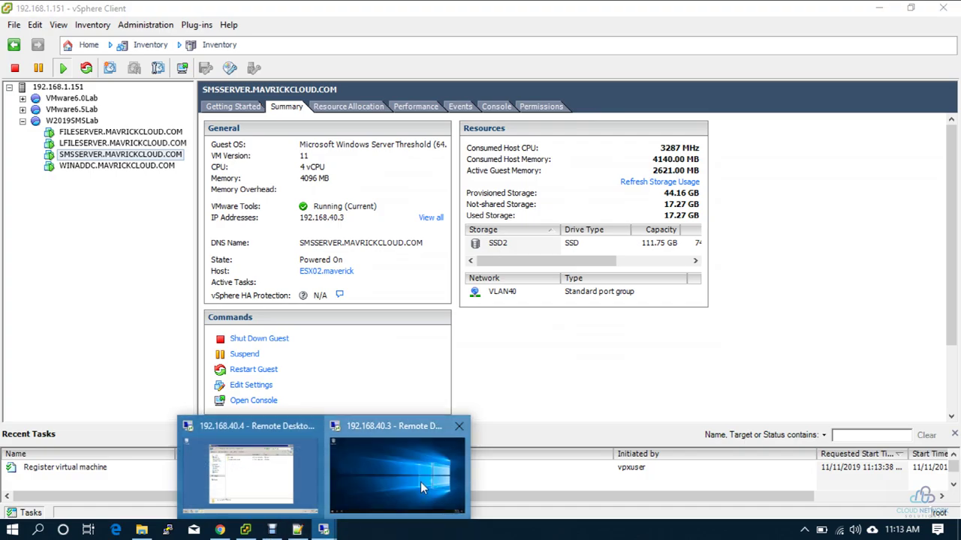
{"action": "left_click", "coordinate": [421, 482]}
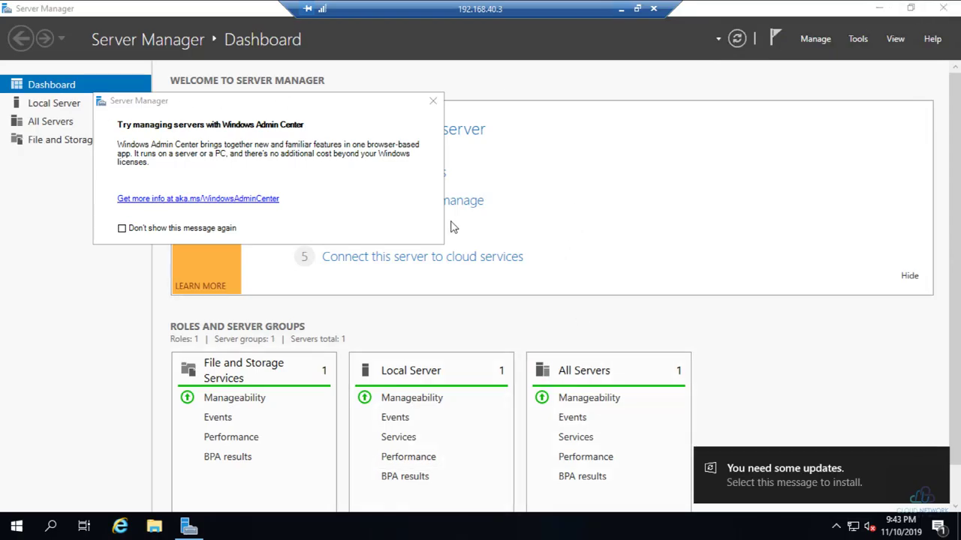
- Close Server Manager, start Internet Explorer with recommended settings, and search for 'goog'
{"action": "left_click", "coordinate": [943, 8]}
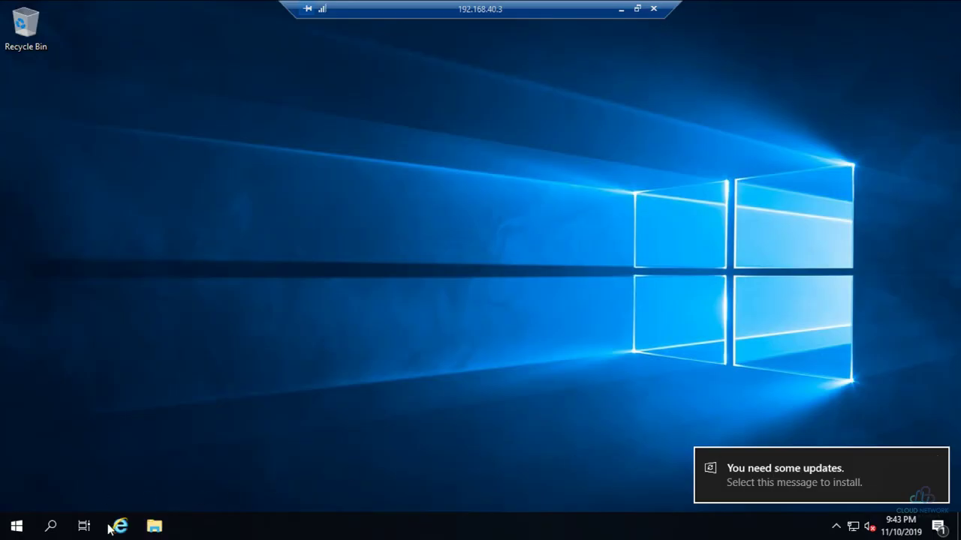
{"action": "left_click", "coordinate": [118, 527]}
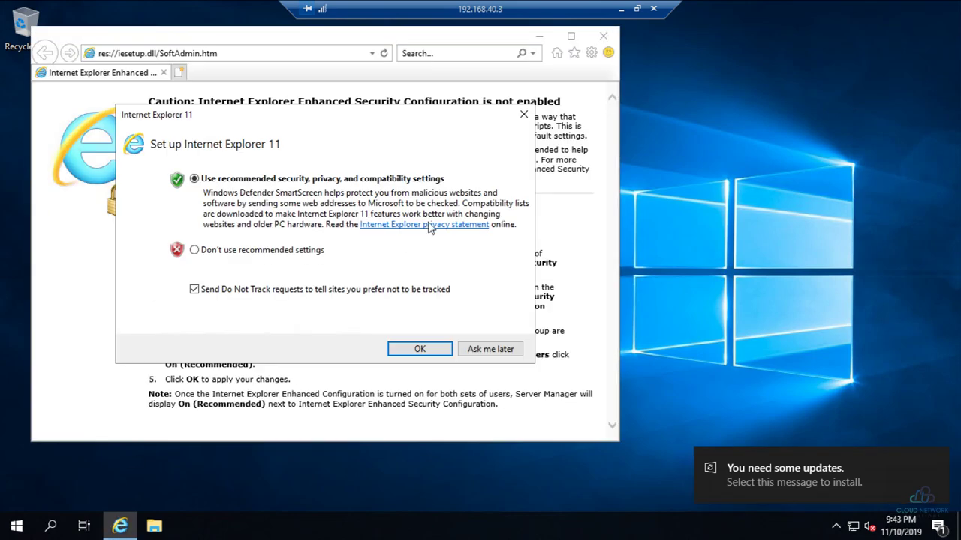
{"action": "left_click", "coordinate": [413, 354]}
{"action": "left_click", "coordinate": [222, 52]}
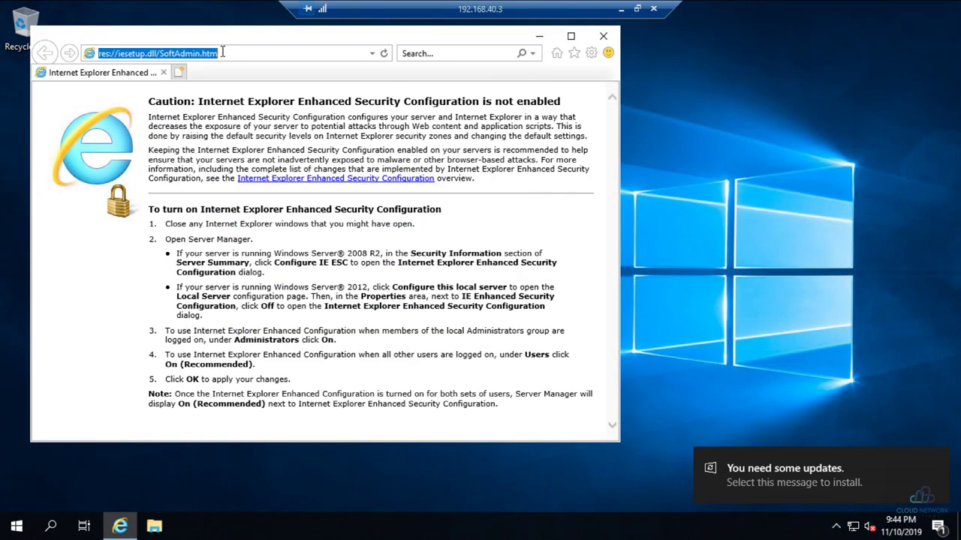
{"action": "type", "text": "google"}
{"action": "key", "text": "Return"}
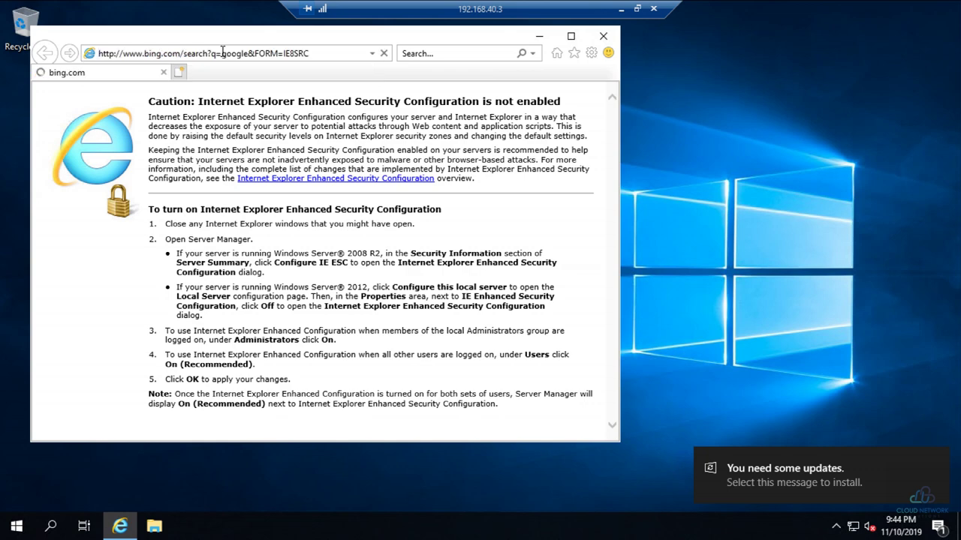
- Open the Google India result, which fails with 'Can't connect securely to this page'
{"action": "left_click", "coordinate": [571, 36]}
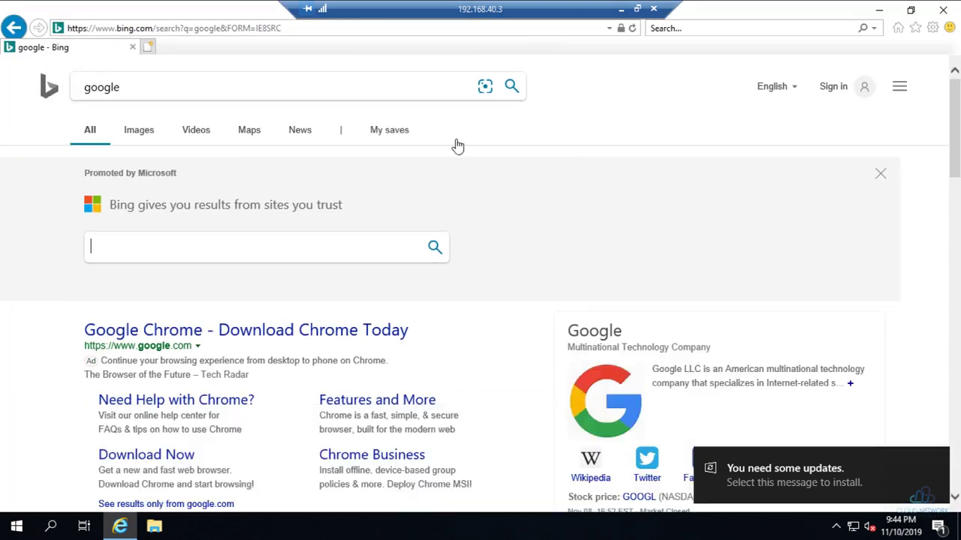
{"action": "scroll", "coordinate": [249, 353], "scroll_direction": "down", "scroll_amount": 4}
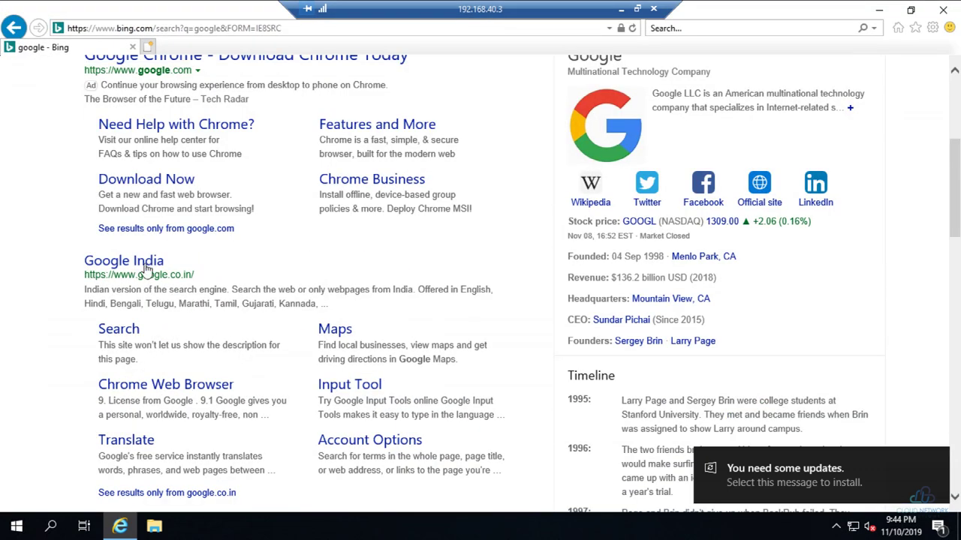
{"action": "left_click", "coordinate": [142, 264]}
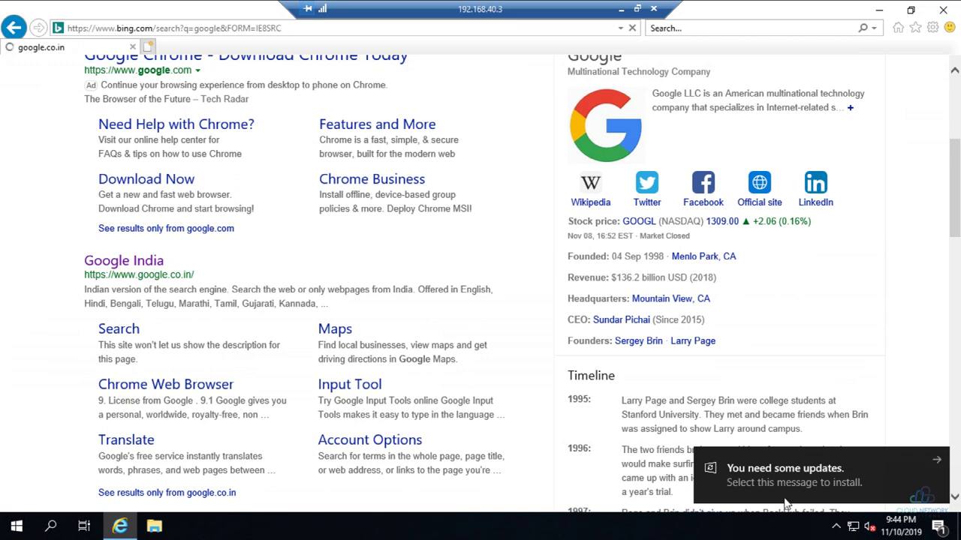
{"action": "left_click", "coordinate": [938, 459]}
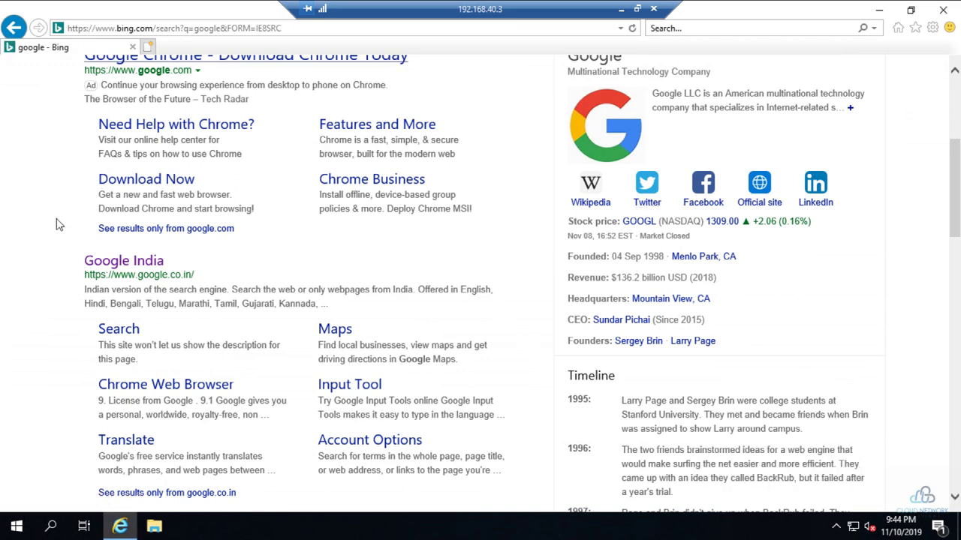
{"action": "left_click", "coordinate": [121, 264]}
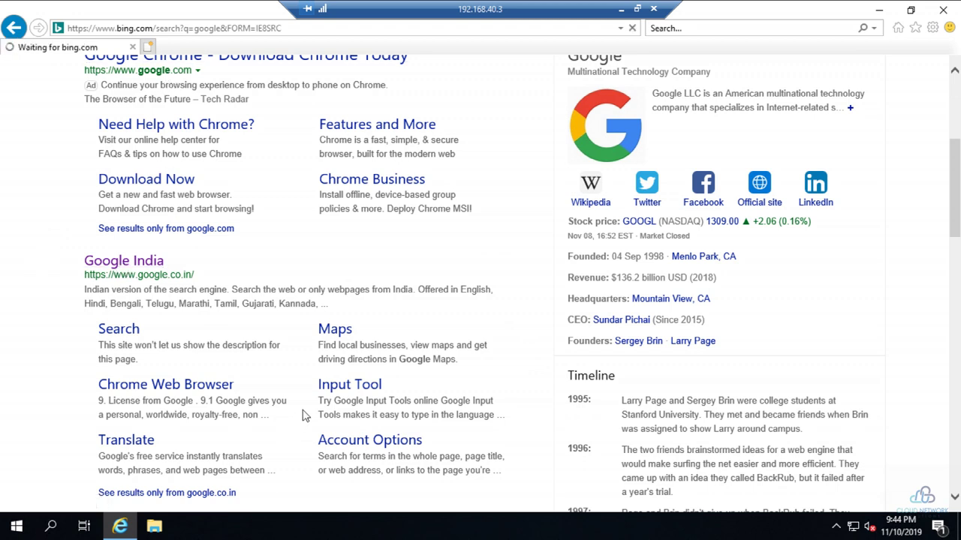
- Select the google.co.in address, then minimize the remote session back to vSphere Client
{"action": "left_click", "coordinate": [121, 527]}
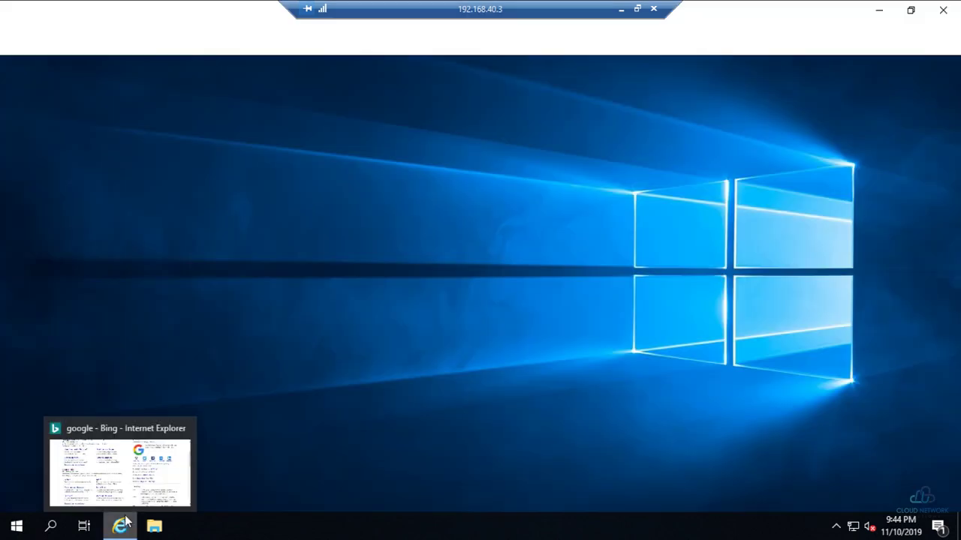
{"action": "left_click", "coordinate": [122, 527]}
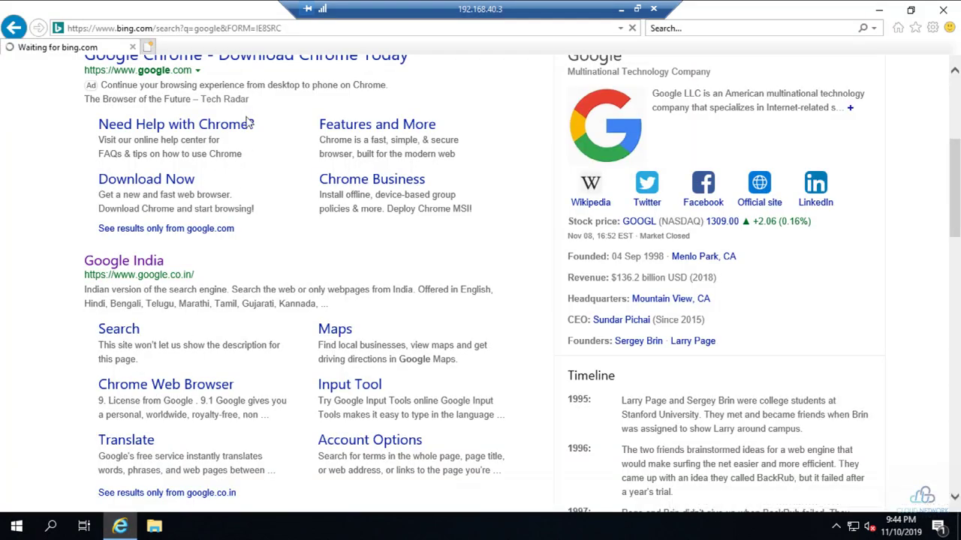
{"action": "left_click", "coordinate": [182, 28]}
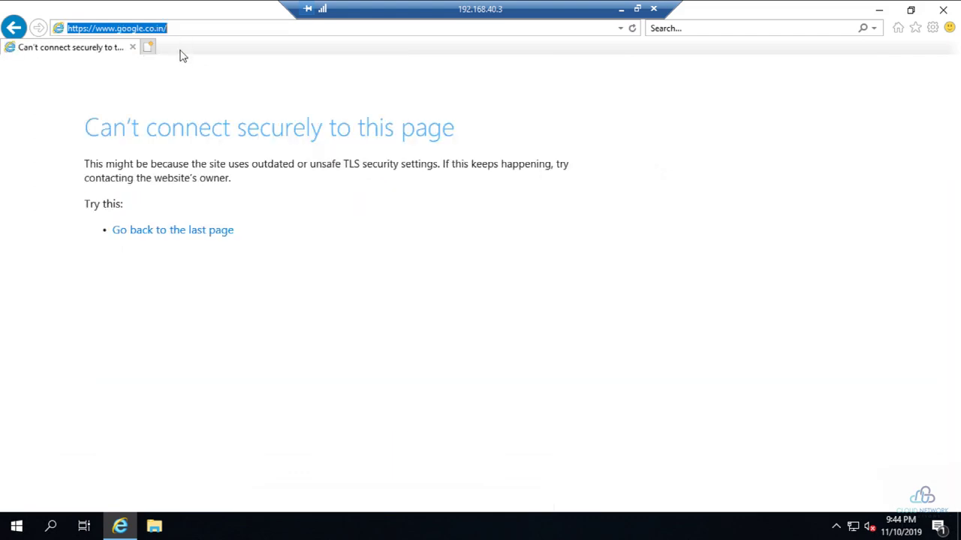
{"action": "left_click", "coordinate": [621, 9]}
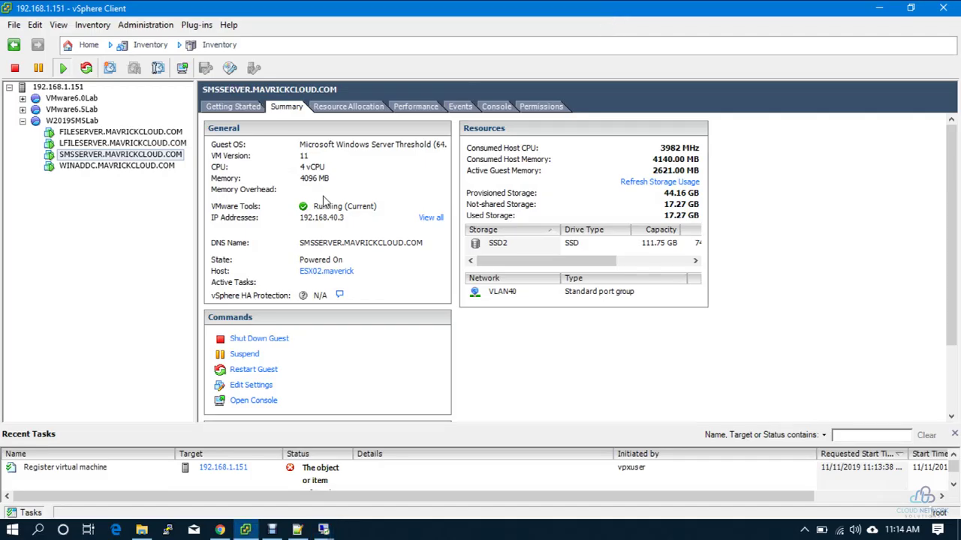
- Load youtube.com in a new Chrome tab, then return to the 192.168.40.3 session
{"action": "key", "text": "alt+Tab"}
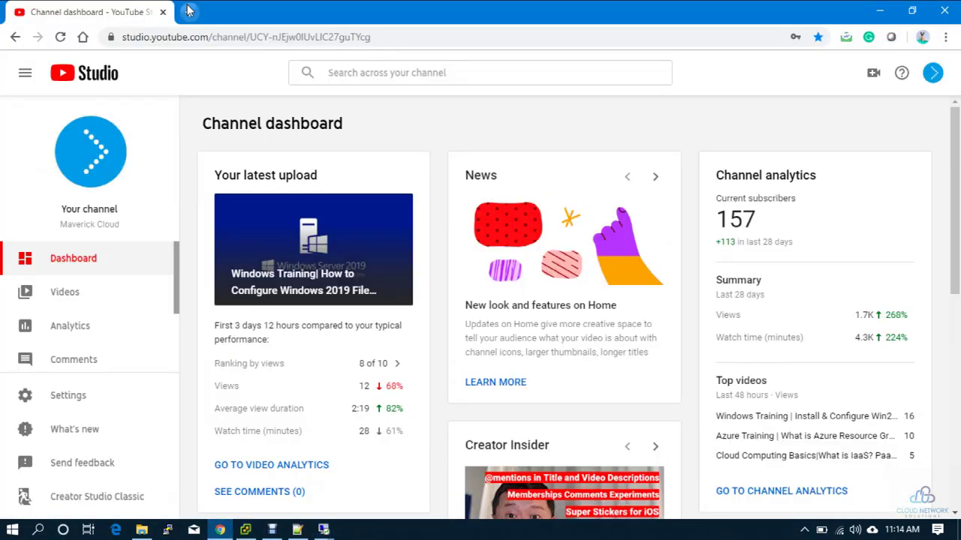
{"action": "left_click", "coordinate": [189, 11]}
{"action": "type", "text": "y"}
{"action": "key", "text": "Return"}
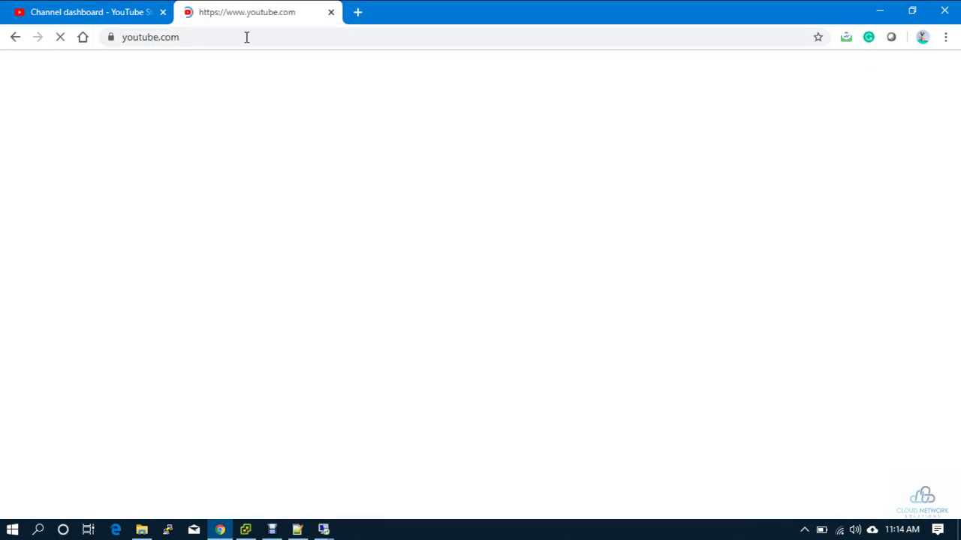
{"action": "key", "text": "alt+Tab"}
{"action": "key", "text": "alt+Tab"}
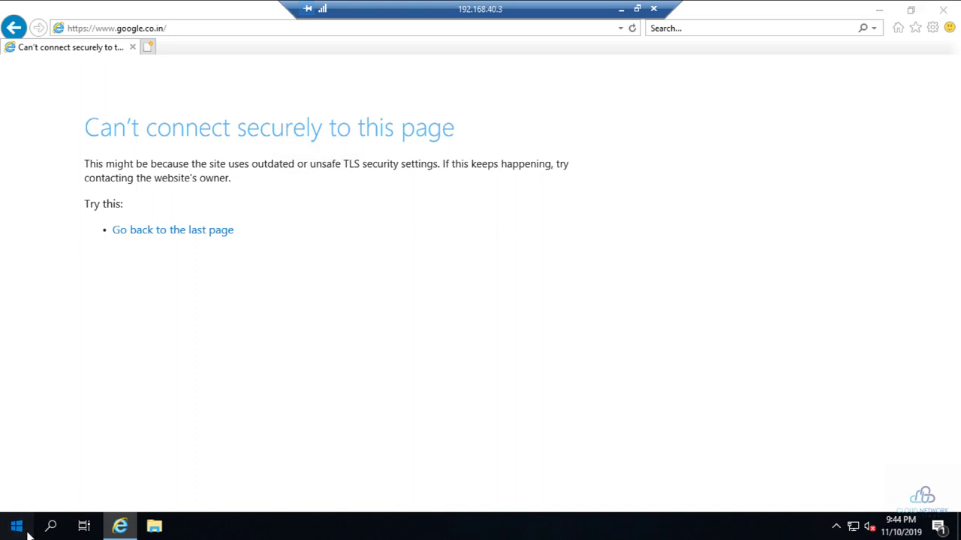
- Open the Network Connections window with the ncpa.cpl Run command
{"action": "left_click", "coordinate": [17, 526]}
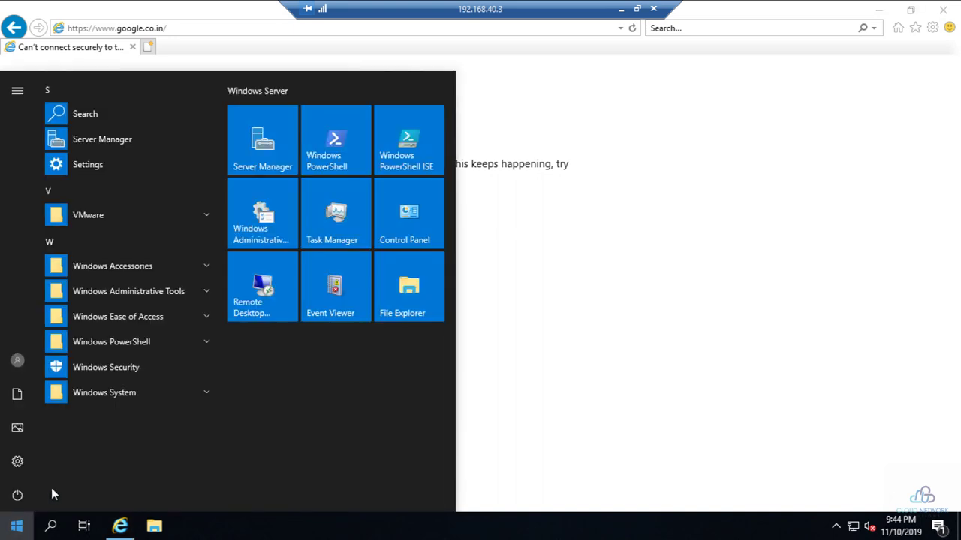
{"action": "left_click", "coordinate": [413, 225]}
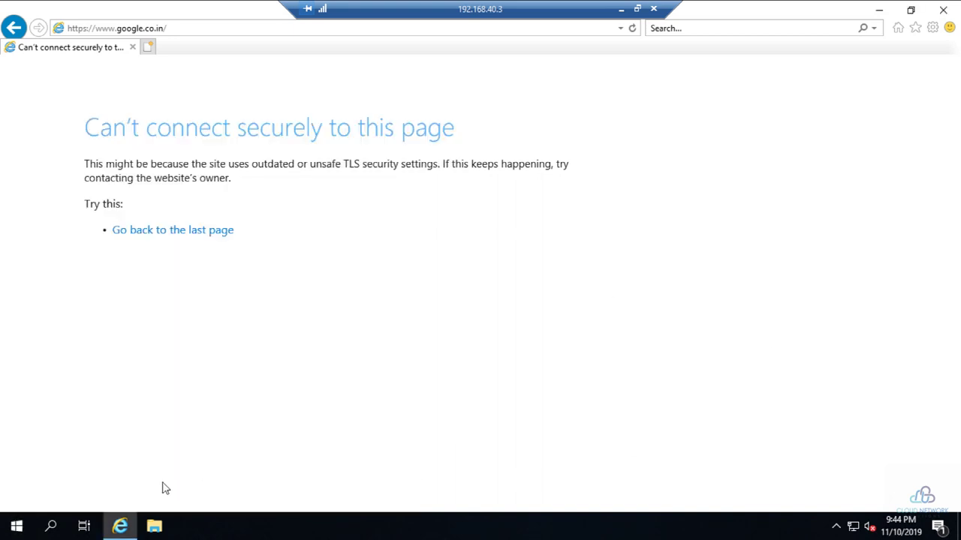
{"action": "key", "text": "super+r"}
{"action": "type", "text": "n"}
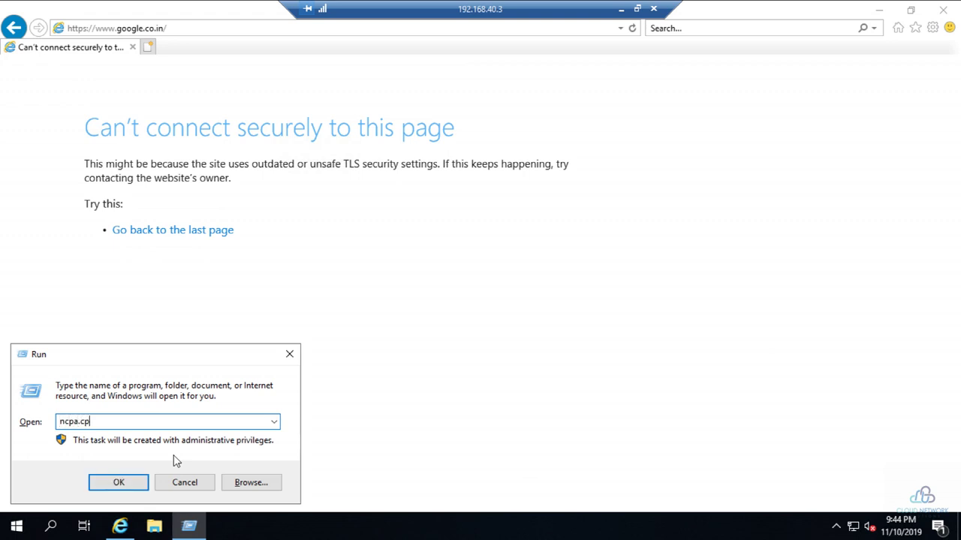
{"action": "type", "text": "cpa.cpl"}
{"action": "key", "text": "Return"}
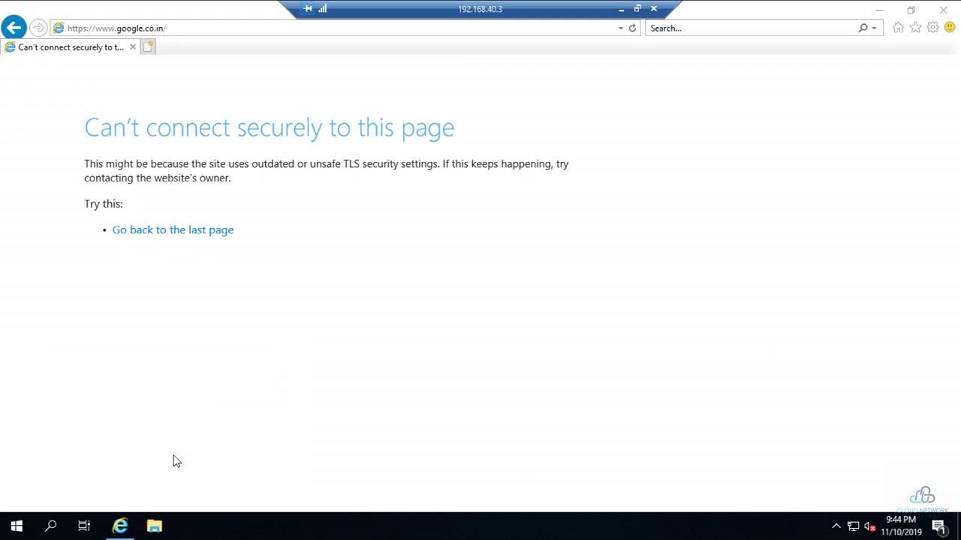
- Open the Public adapter's IPv4 settings: static 192.168.40.3, DNS 192.168.40.2 and 8.8.8.8
{"action": "double_click", "coordinate": [538, 157]}
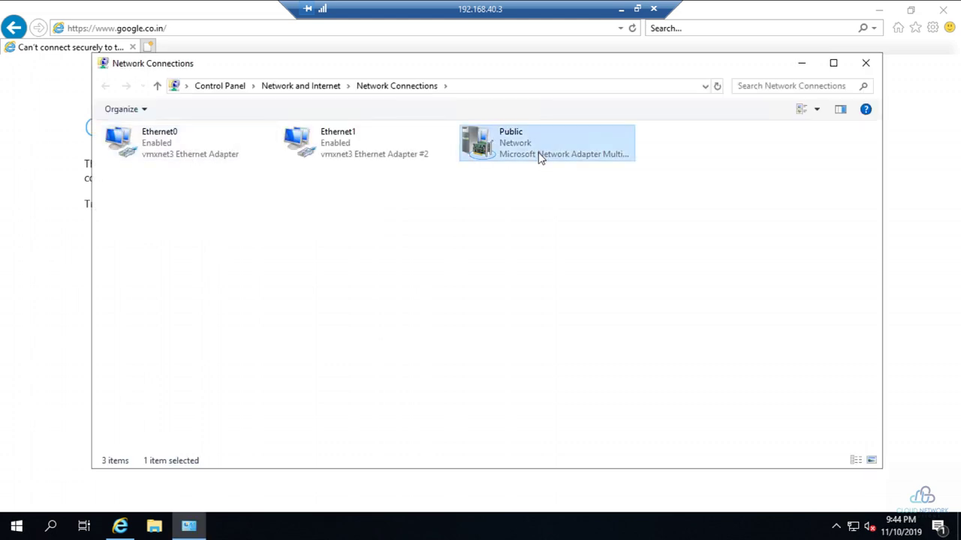
{"action": "left_click", "coordinate": [398, 379]}
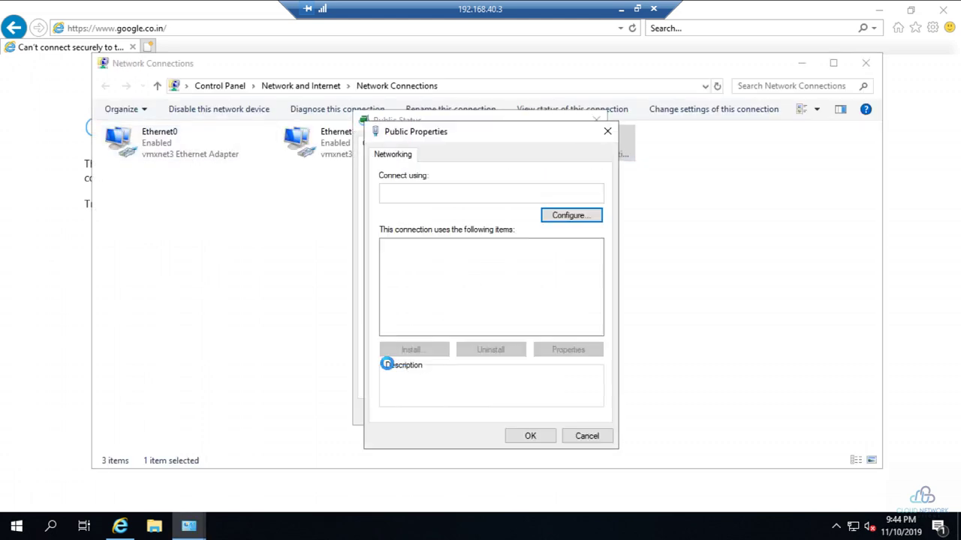
{"action": "scroll", "coordinate": [459, 315], "scroll_direction": "down", "scroll_amount": 2}
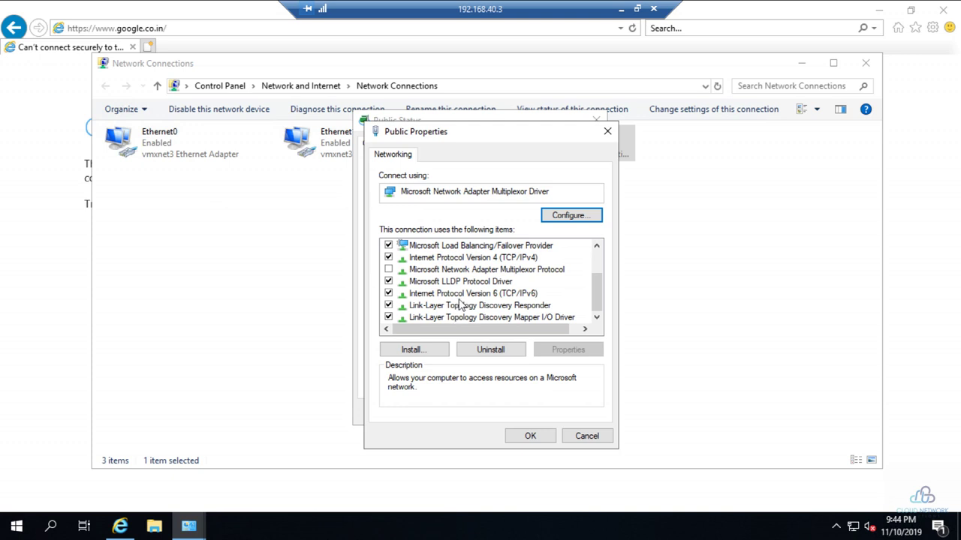
{"action": "scroll", "coordinate": [463, 277], "scroll_direction": "up", "scroll_amount": 2}
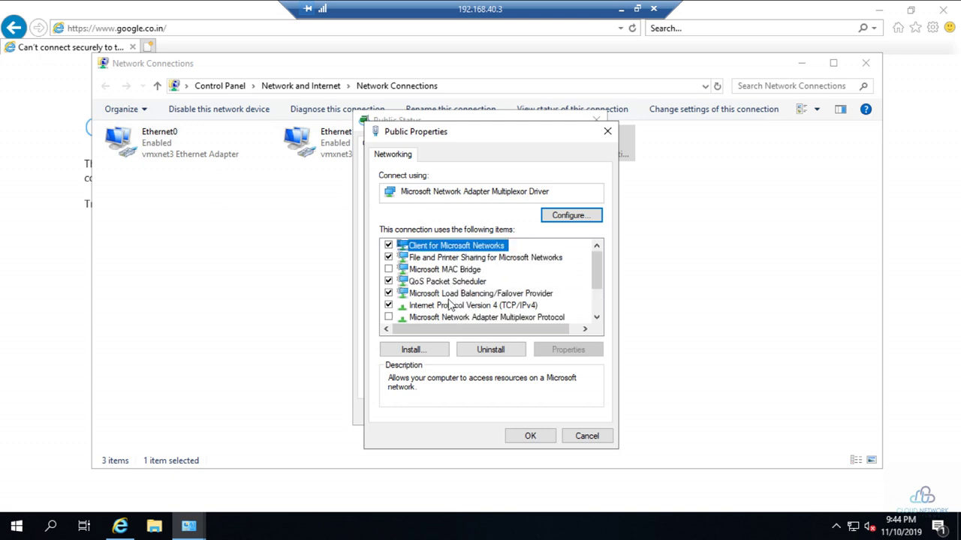
{"action": "double_click", "coordinate": [450, 305]}
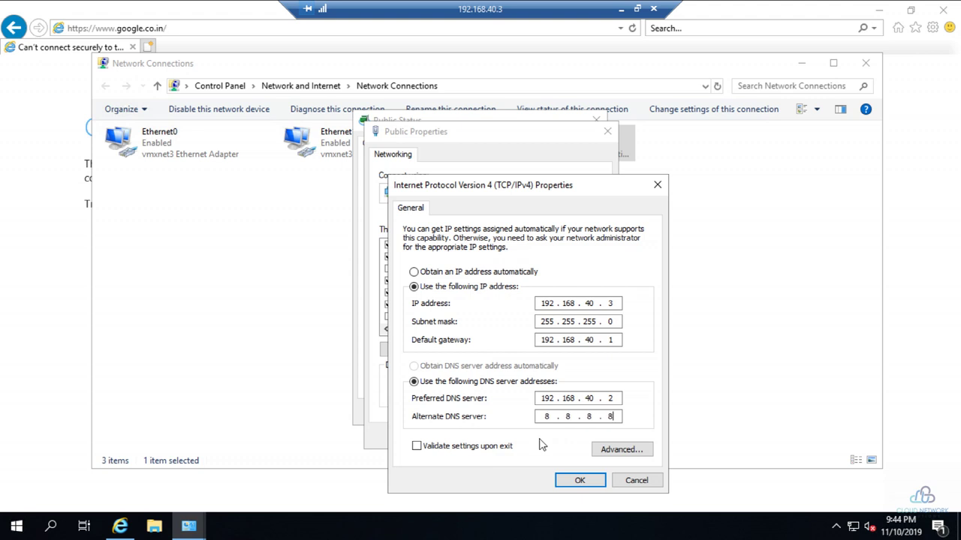
- Accept the IPv4 settings and close the Public properties, status and Network Connections windows
{"action": "left_click", "coordinate": [579, 481]}
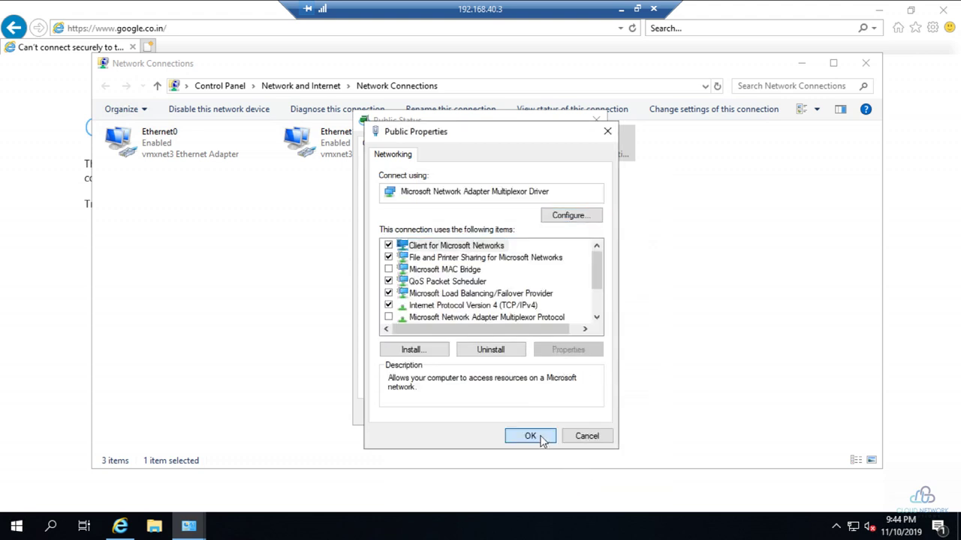
{"action": "left_click", "coordinate": [542, 438]}
{"action": "left_click", "coordinate": [575, 413]}
{"action": "left_click", "coordinate": [469, 334]}
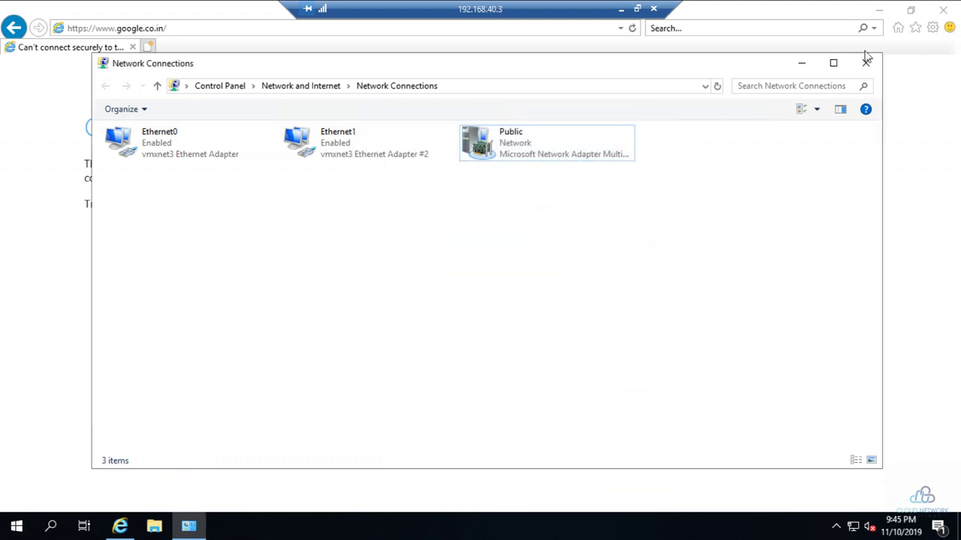
{"action": "key", "text": "alt+F4"}
- Reload Google in Internet Explorer and search for 'windows admin center'
{"action": "left_click", "coordinate": [190, 31]}
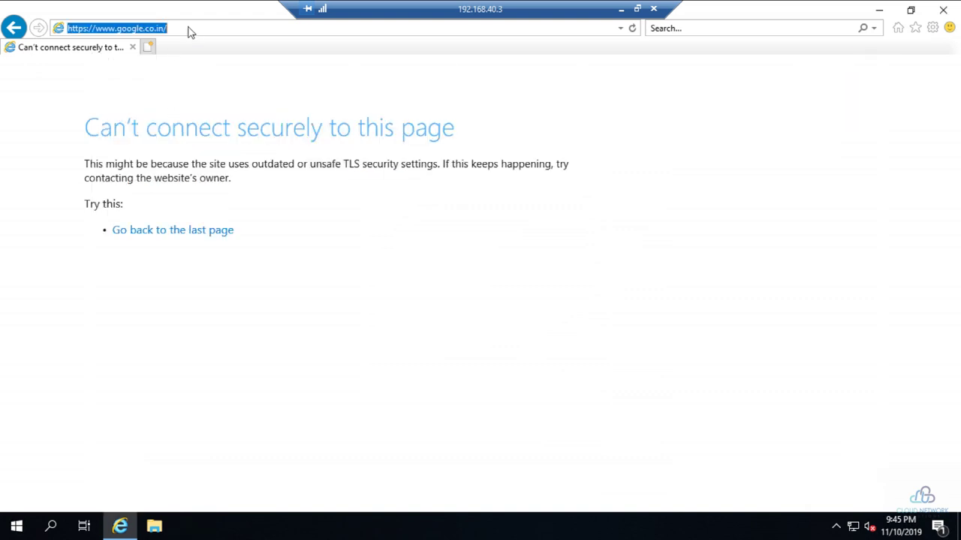
{"action": "key", "text": "Return"}
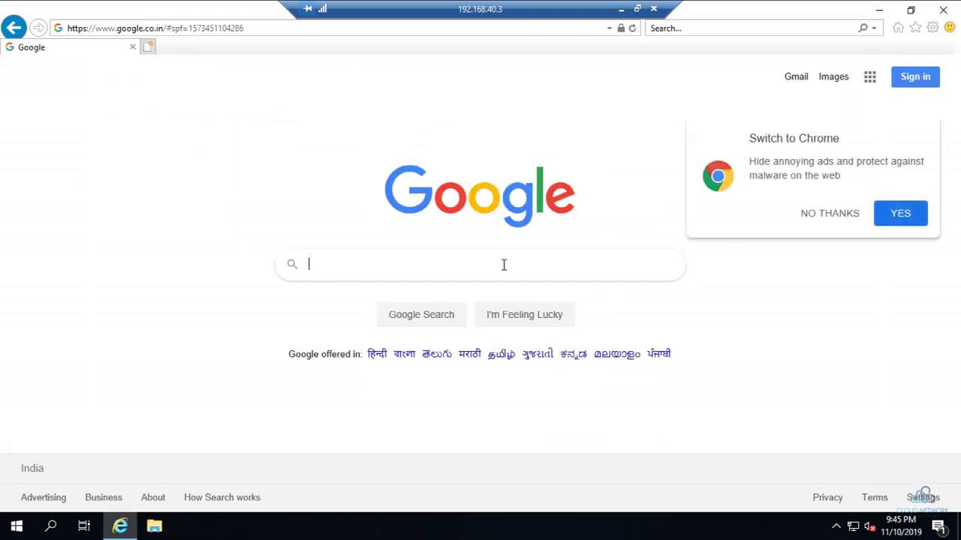
{"action": "left_click", "coordinate": [504, 265]}
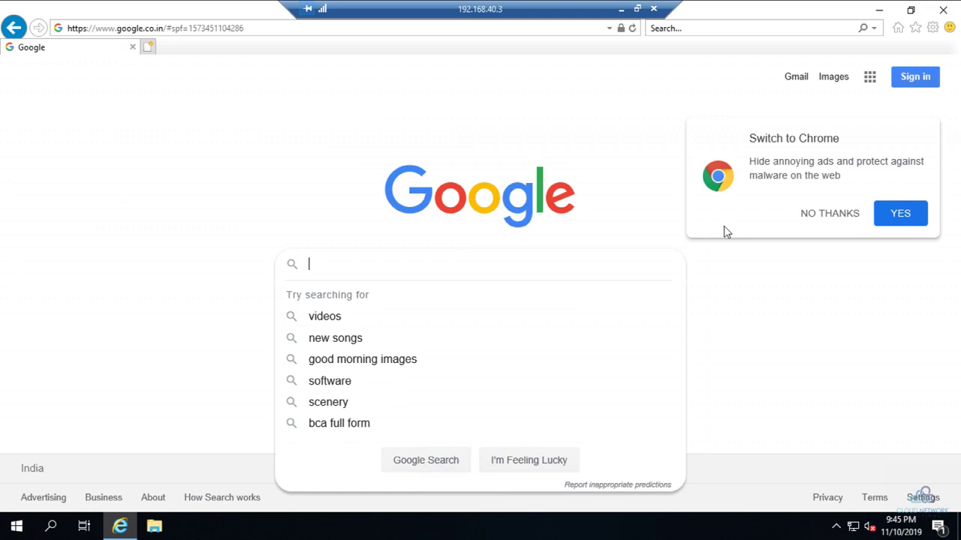
{"action": "type", "text": "window"}
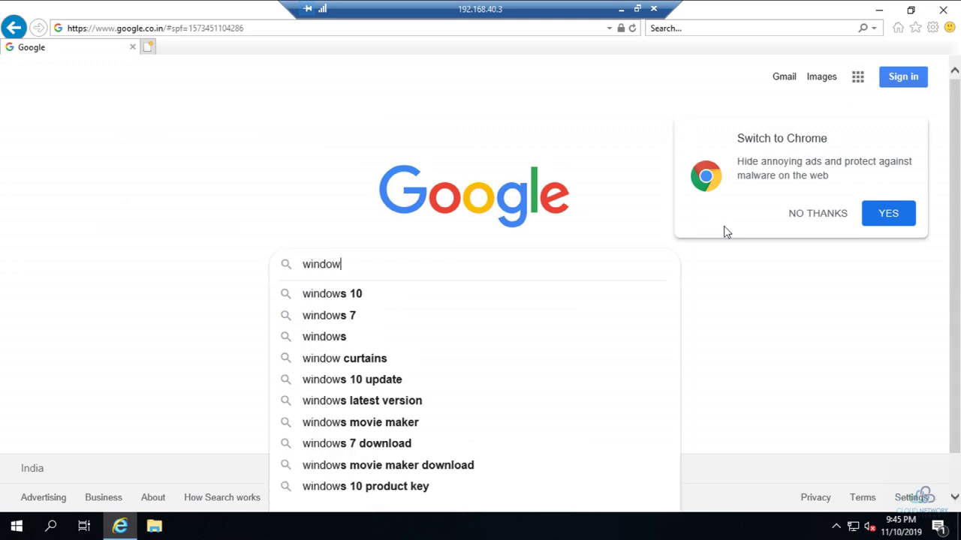
{"action": "type", "text": "s admin center"}
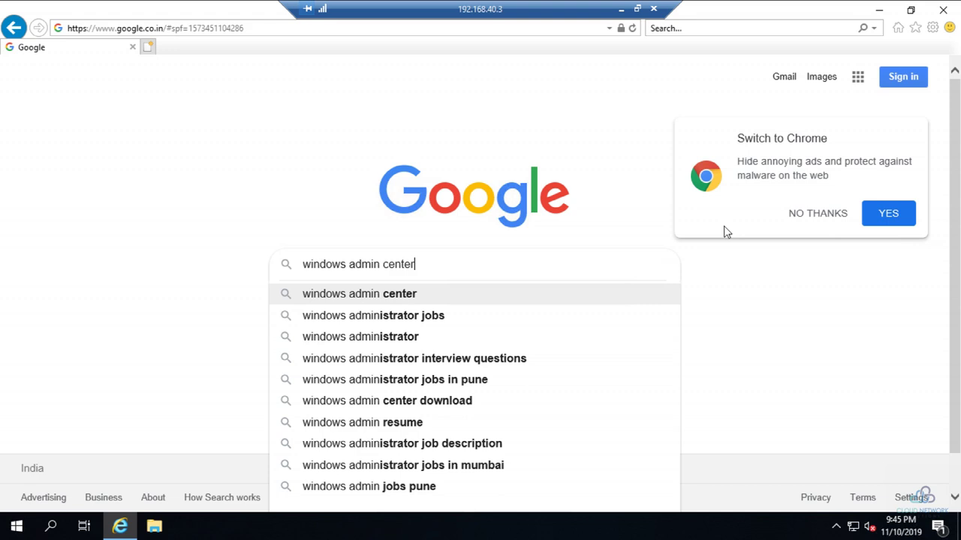
{"action": "key", "text": "Return"}
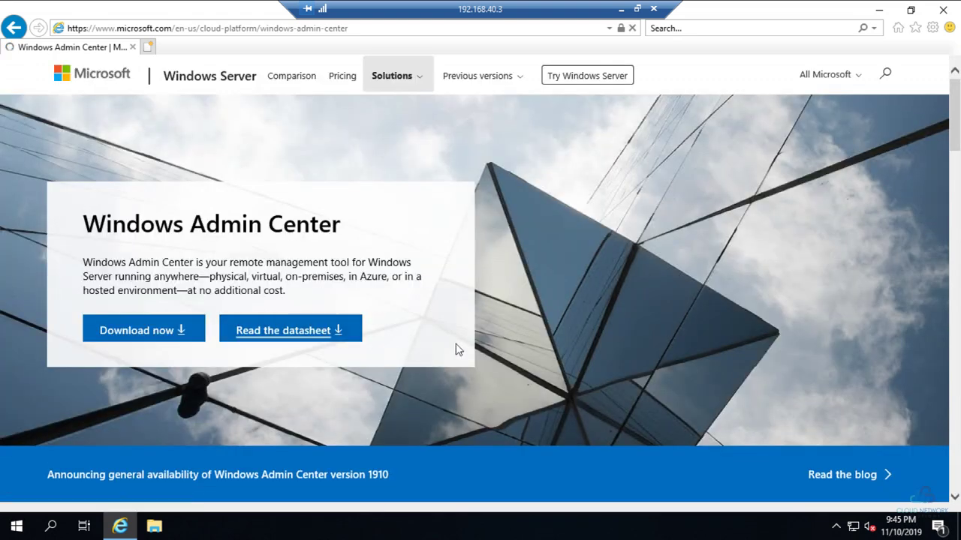
- Choose Download now with the MSI file type and scroll through the registration form
{"action": "left_click", "coordinate": [144, 339]}
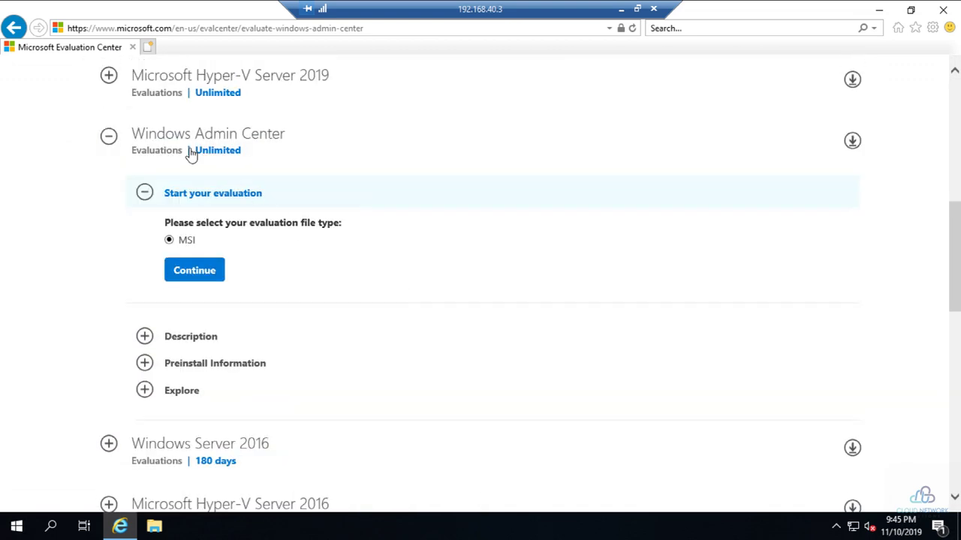
{"action": "left_click", "coordinate": [193, 272]}
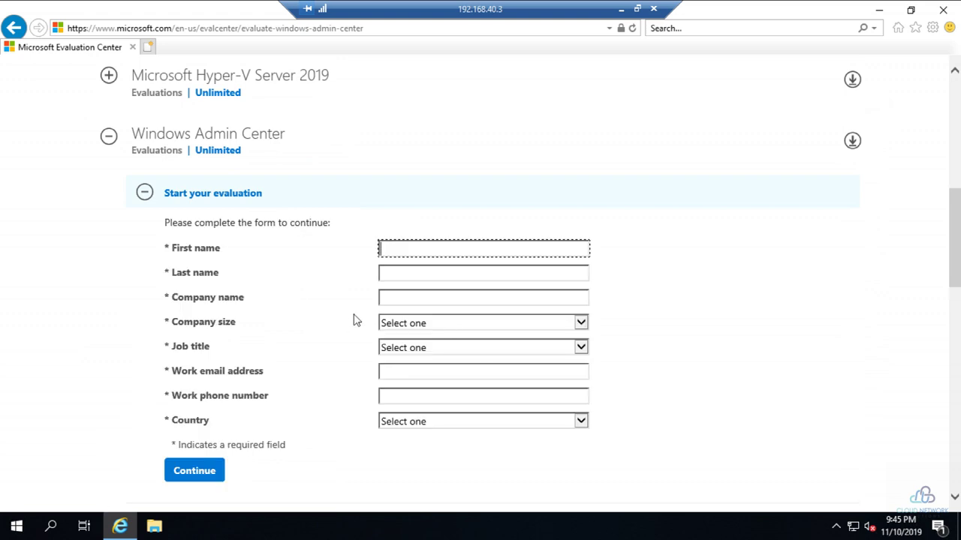
{"action": "scroll", "coordinate": [358, 315], "scroll_direction": "down", "scroll_amount": 3}
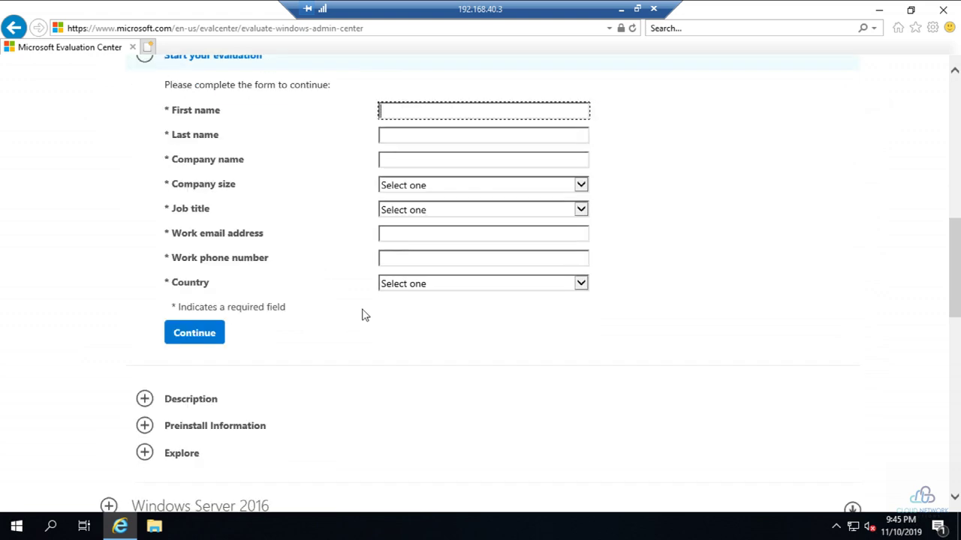
{"action": "scroll", "coordinate": [364, 315], "scroll_direction": "down", "scroll_amount": 3}
{"action": "scroll", "coordinate": [368, 317], "scroll_direction": "down", "scroll_amount": 6}
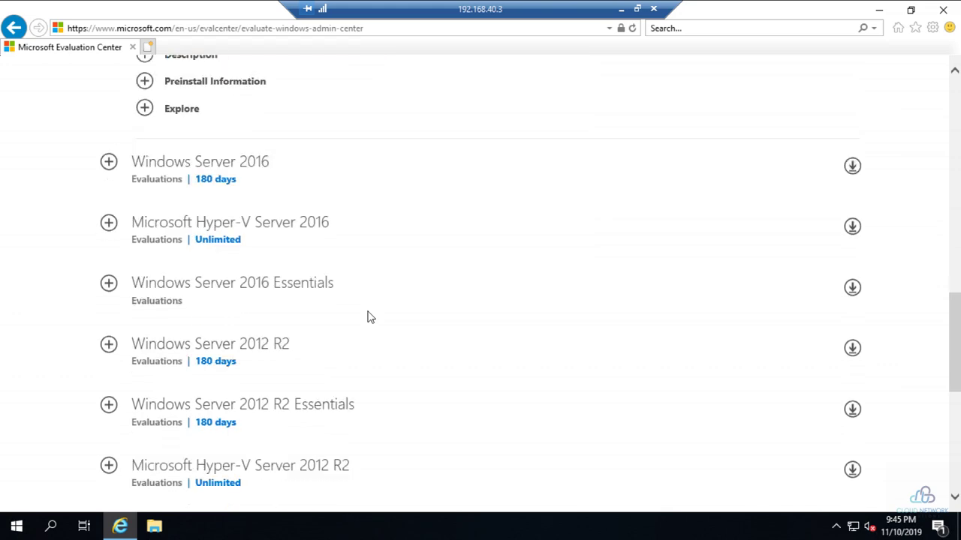
{"action": "scroll", "coordinate": [368, 317], "scroll_direction": "up", "scroll_amount": 9}
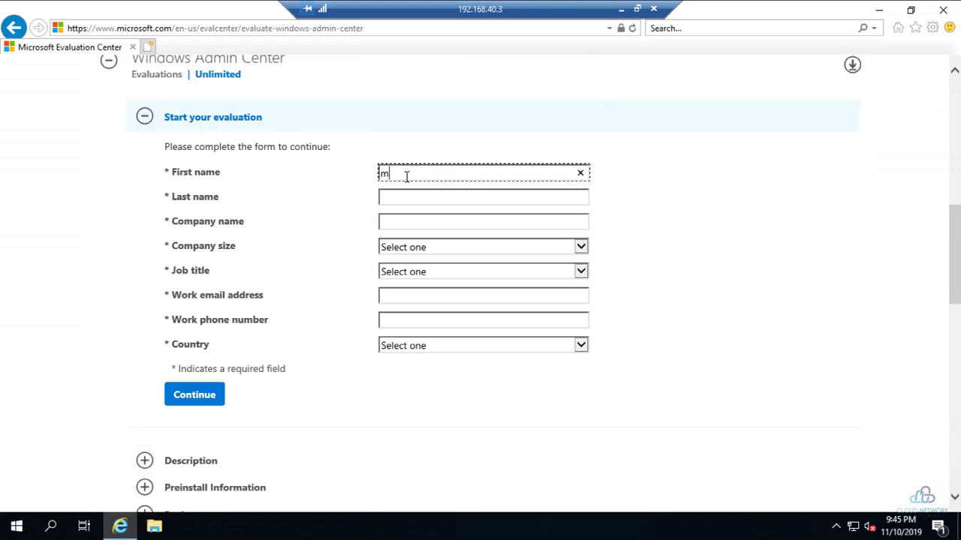
- Enter the last name, company 'mavrick', company size 2-4 and job title Other IT Professional
{"action": "key", "text": "Tab"}
{"action": "type", "text": "cl"}
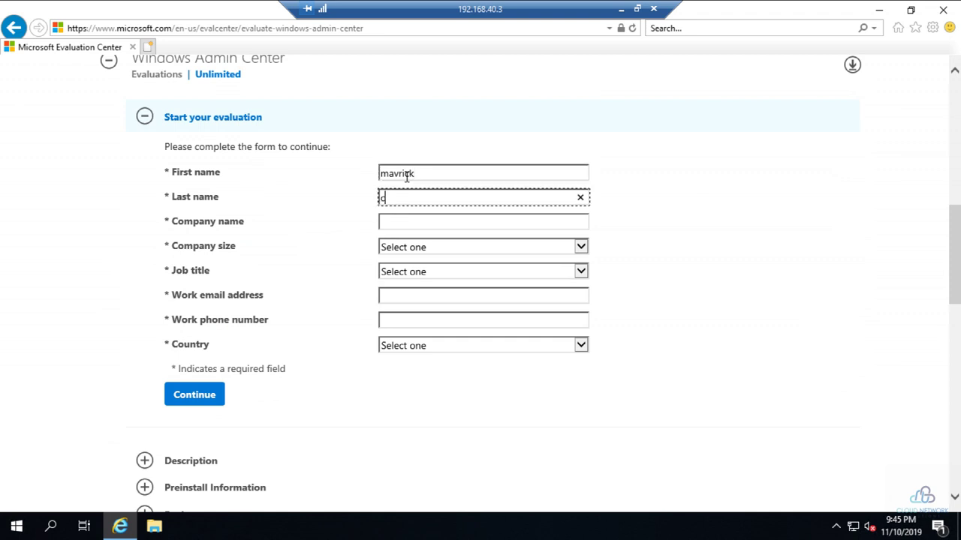
{"action": "key", "text": "Tab"}
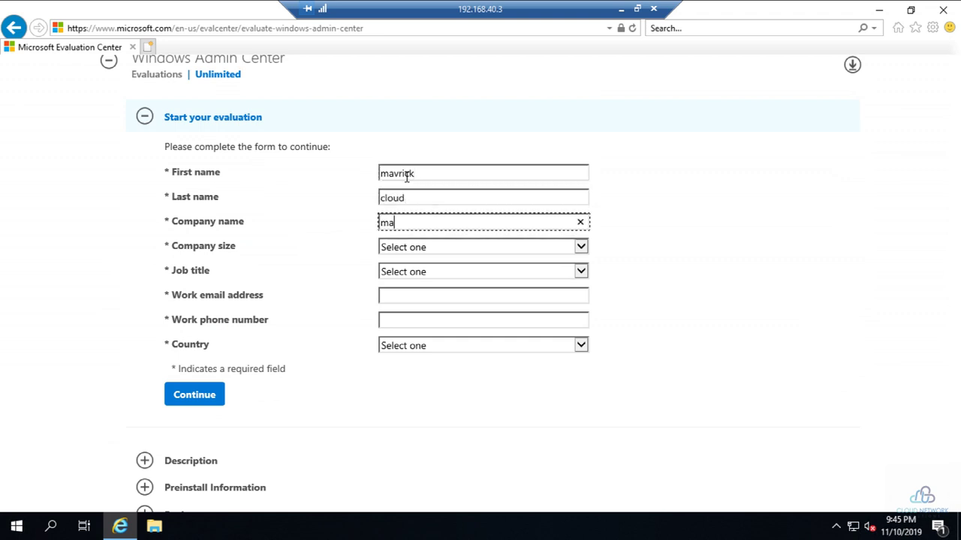
{"action": "type", "text": "mavrick"}
{"action": "key", "text": "Tab"}
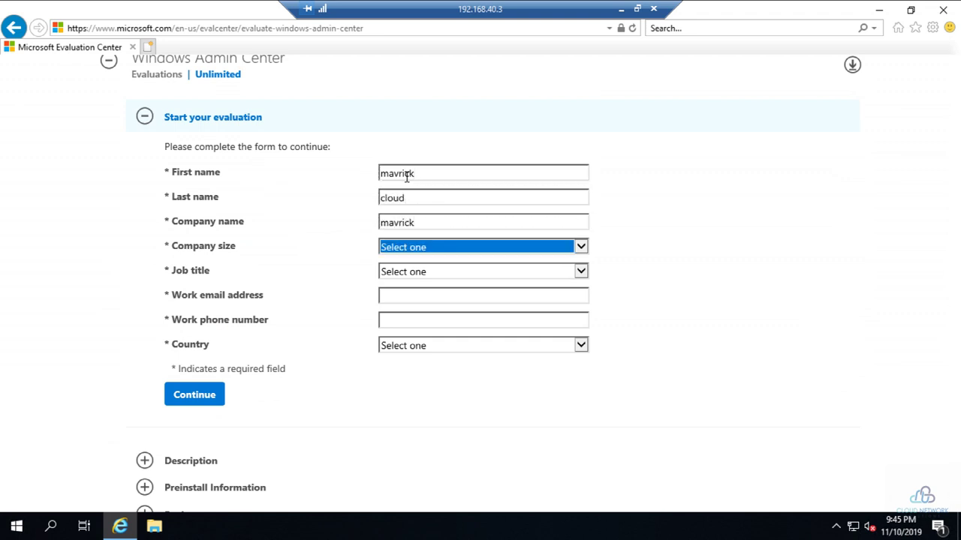
{"action": "key", "text": "Down"}
{"action": "key", "text": "Tab"}
{"action": "key", "text": "shift+Tab"}
{"action": "key", "text": "Down"}
{"action": "key", "text": "Tab"}
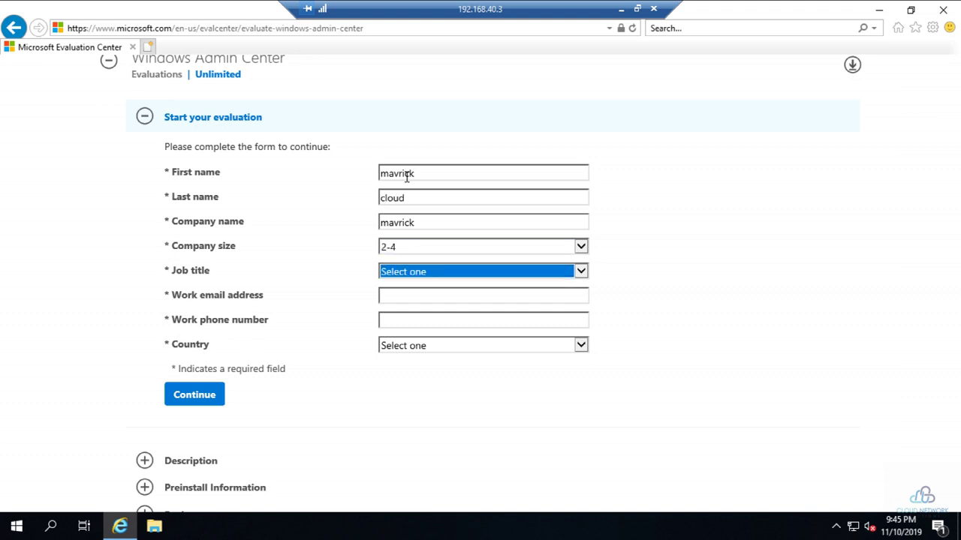
{"action": "key", "text": "Down"}
{"action": "key", "text": "Down"}
{"action": "key", "text": "Down"}
{"action": "key", "text": "Down"}
{"action": "key", "text": "Down"}
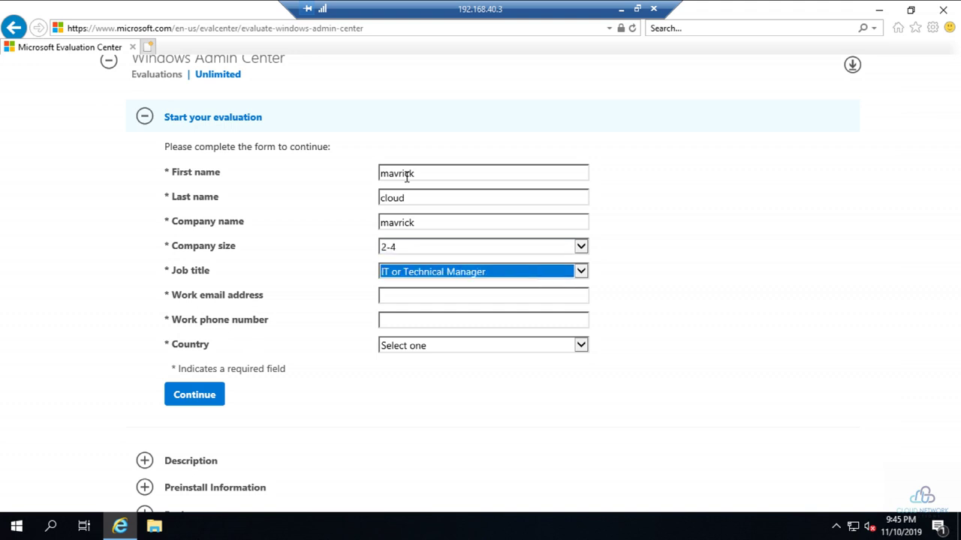
{"action": "key", "text": "Down"}
{"action": "key", "text": "Down"}
{"action": "key", "text": "Down"}
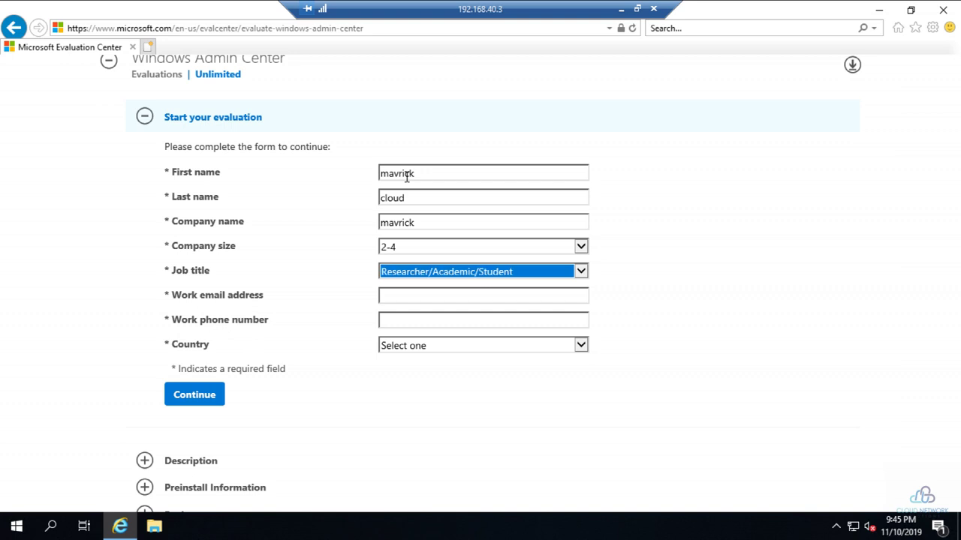
{"action": "key", "text": "Up"}
- Enter the work e-mail, skip the phone, choose country India and submit the form
{"action": "key", "text": "Tab"}
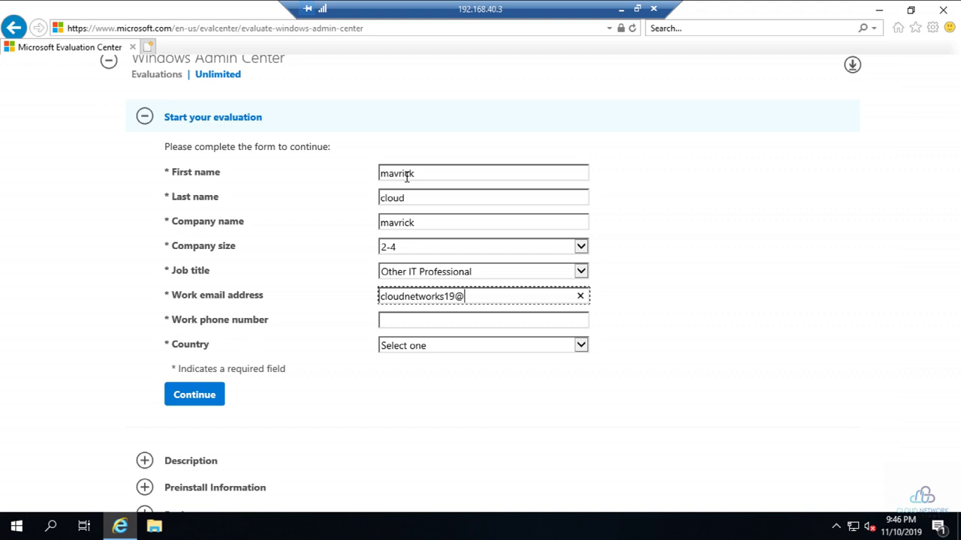
{"action": "key", "text": "Tab"}
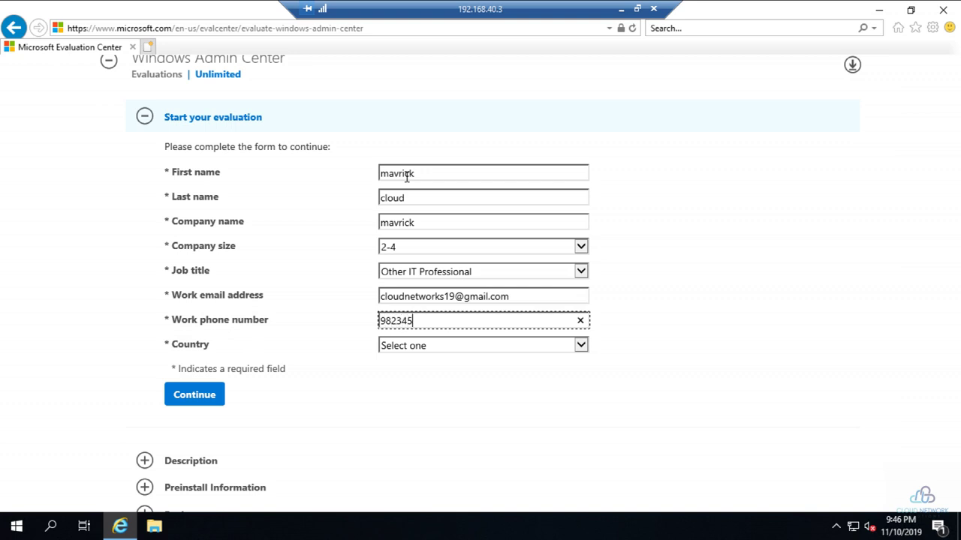
{"action": "key", "text": "Tab"}
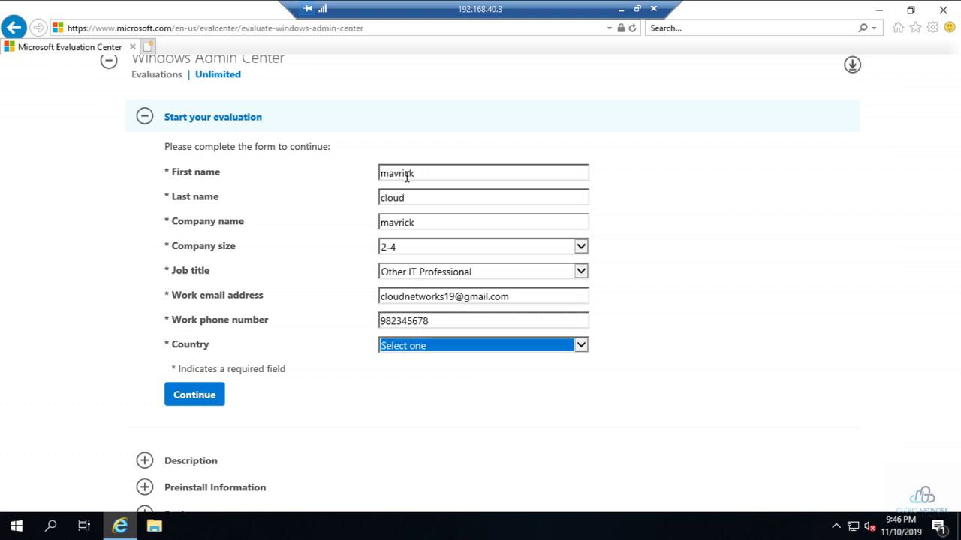
{"action": "key", "text": "Down"}
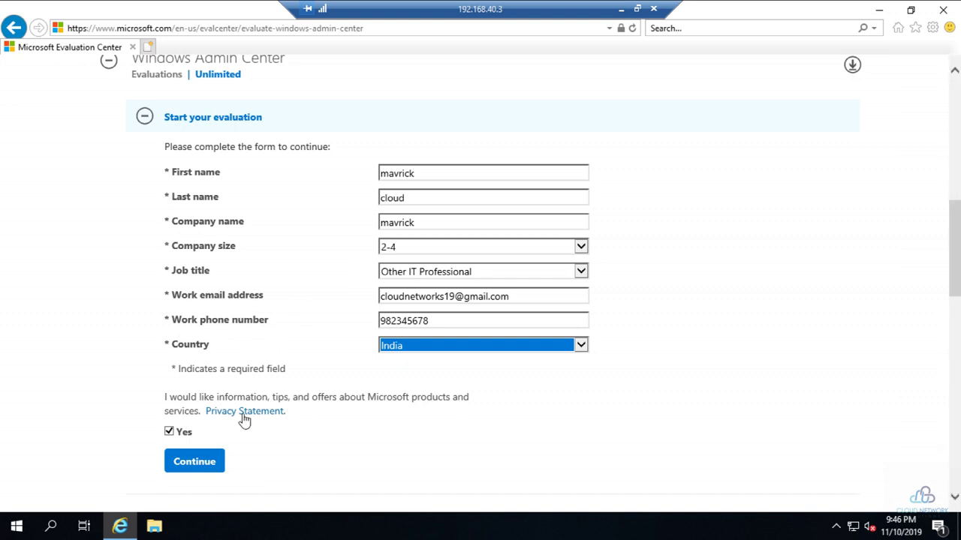
{"action": "left_click", "coordinate": [192, 462]}
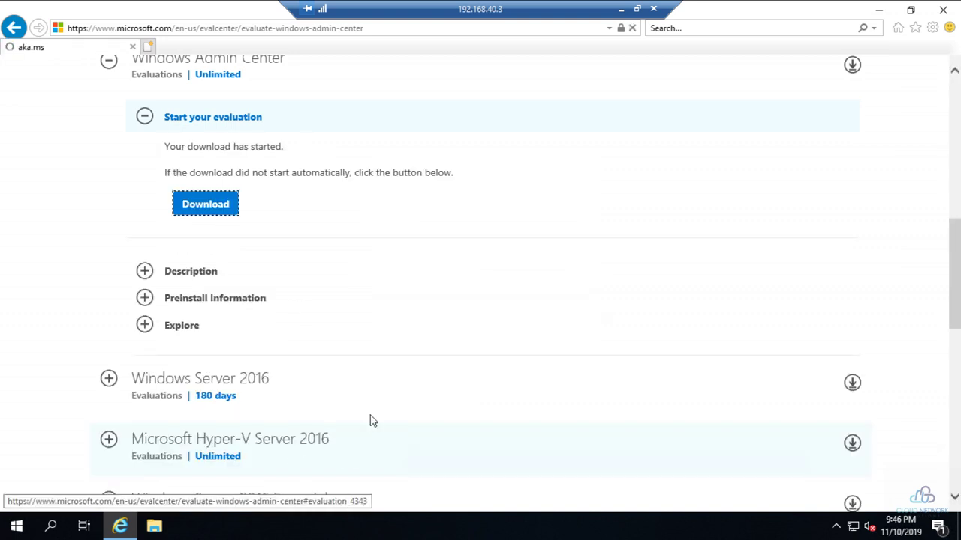
- Download and save WindowsAdminCenter1910.msi (59.2 MB), then run it from the downloads list
{"action": "left_click", "coordinate": [203, 207]}
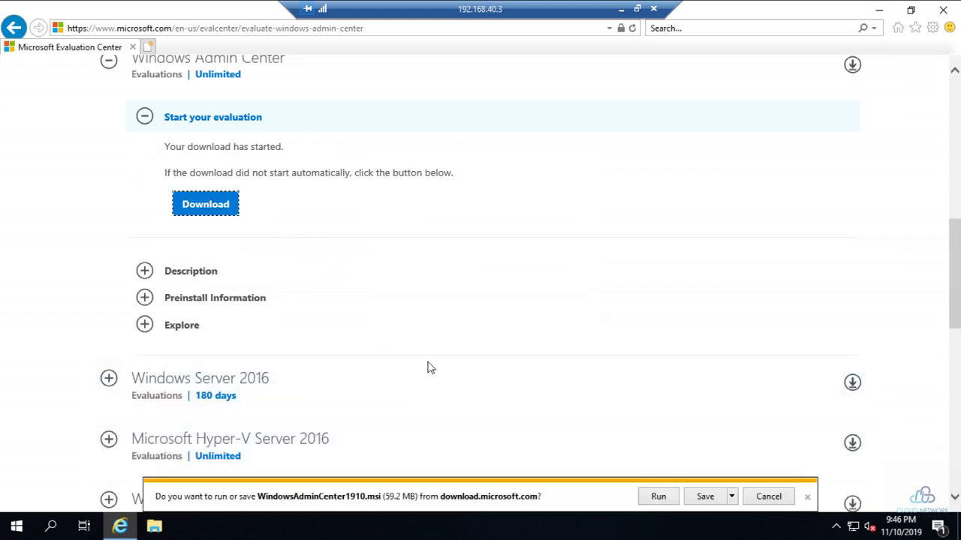
{"action": "left_click", "coordinate": [705, 497]}
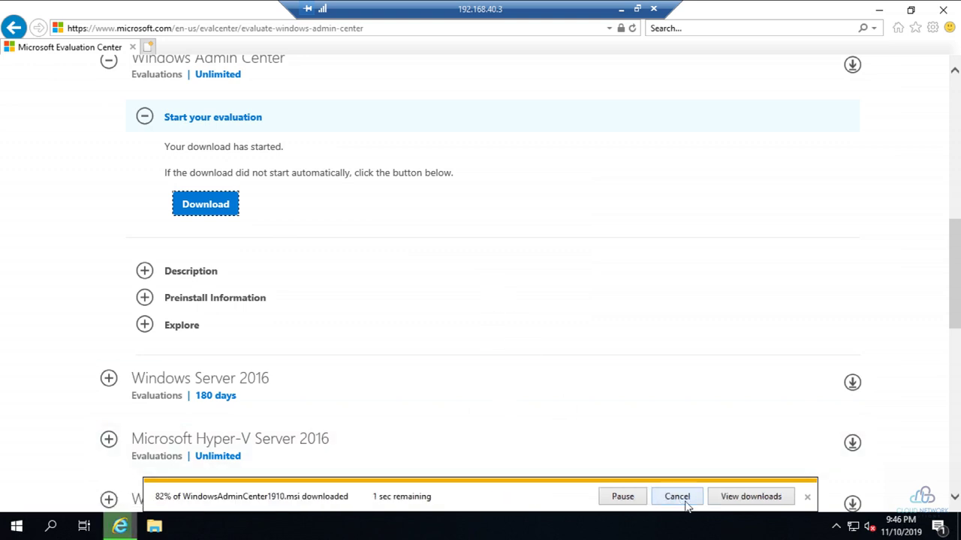
{"action": "left_click", "coordinate": [751, 497]}
{"action": "left_click", "coordinate": [601, 164]}
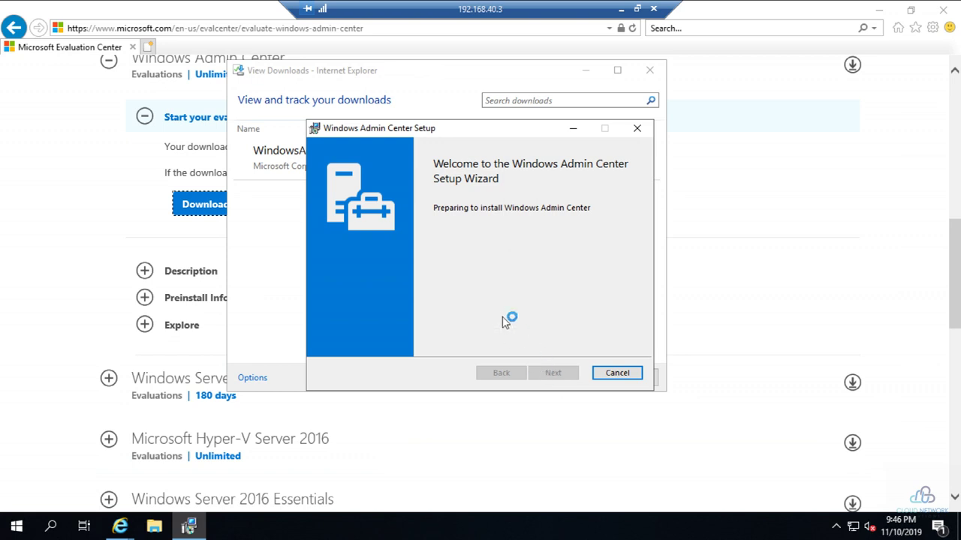
- Accept the licence, decline Microsoft Update, keep port 443 with a self-signed certificate, and install
{"action": "left_click", "coordinate": [471, 359]}
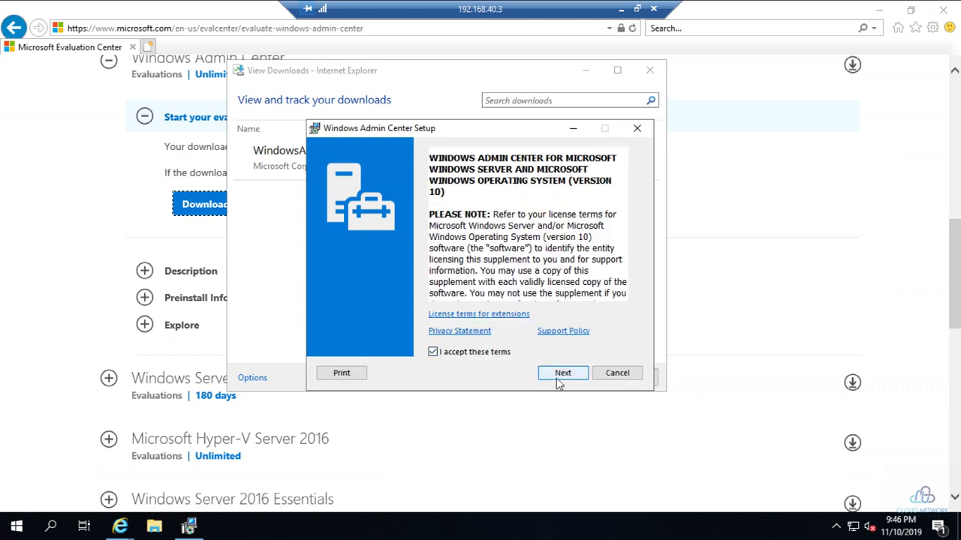
{"action": "left_click", "coordinate": [563, 375]}
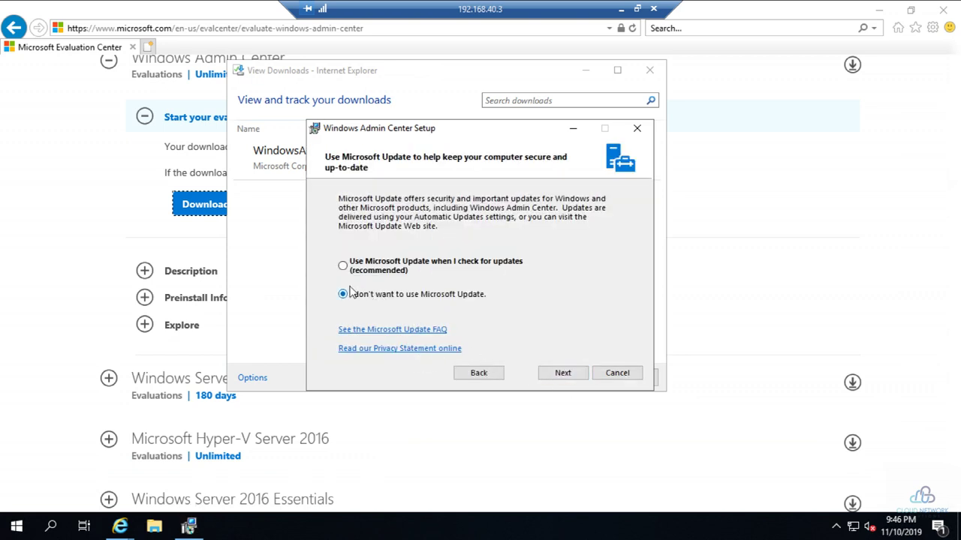
{"action": "left_click", "coordinate": [563, 375]}
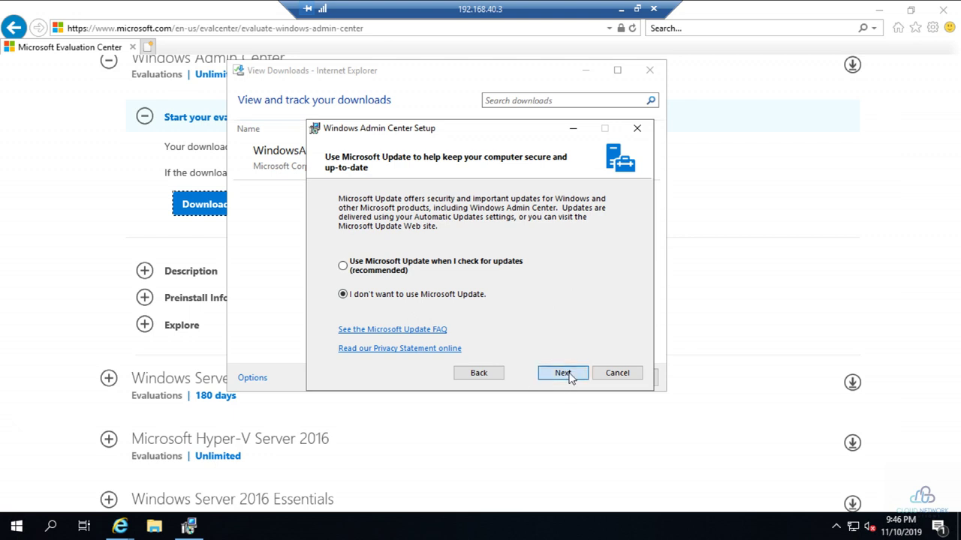
{"action": "left_click", "coordinate": [562, 375]}
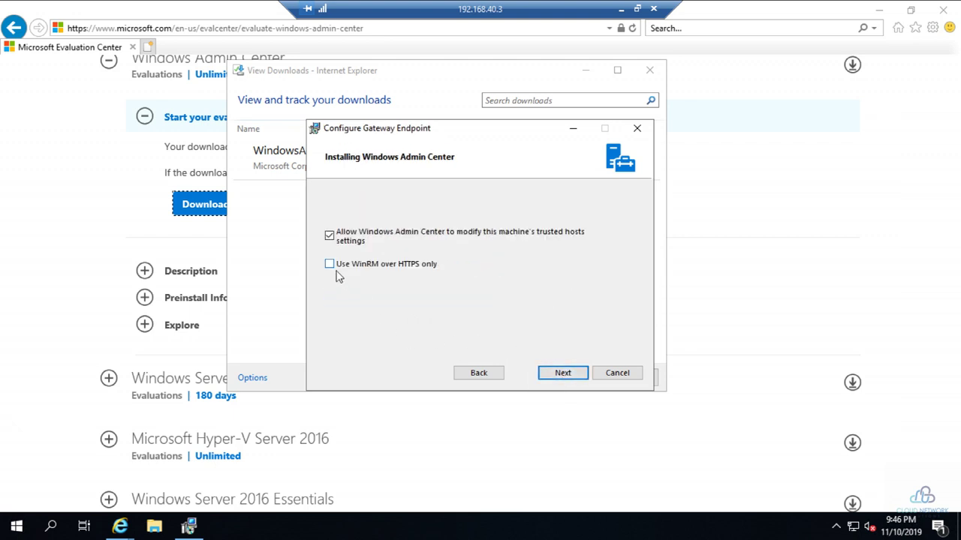
{"action": "left_click", "coordinate": [585, 380]}
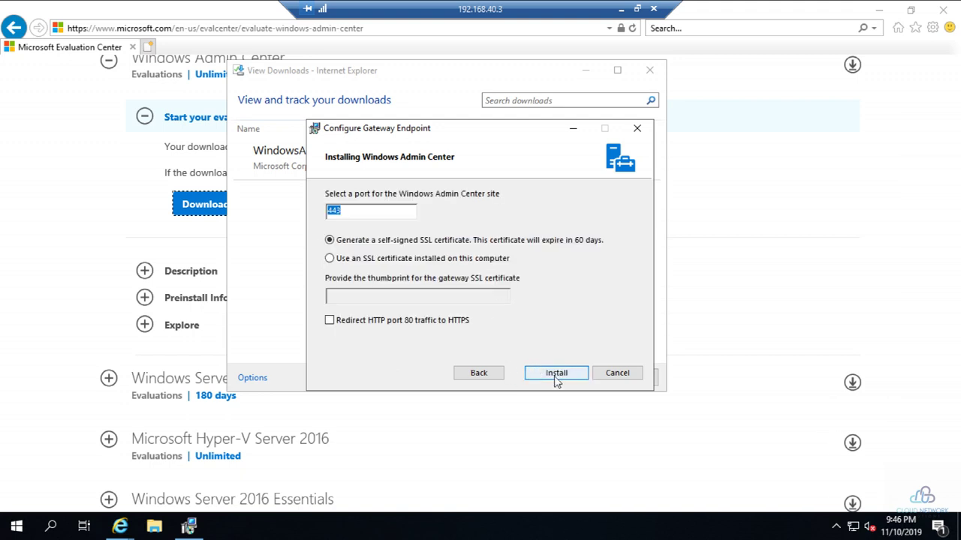
{"action": "left_click", "coordinate": [557, 375]}
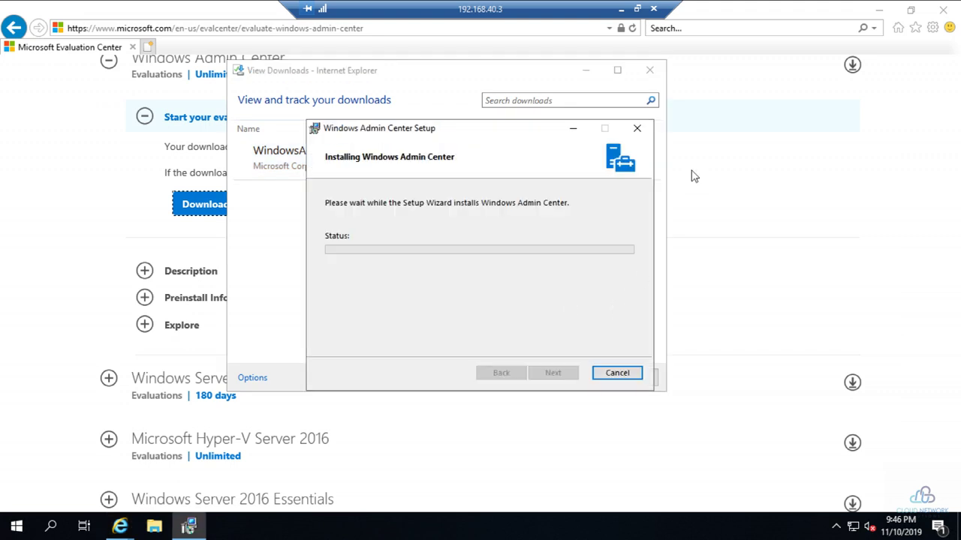
{"action": "left_click", "coordinate": [650, 70]}
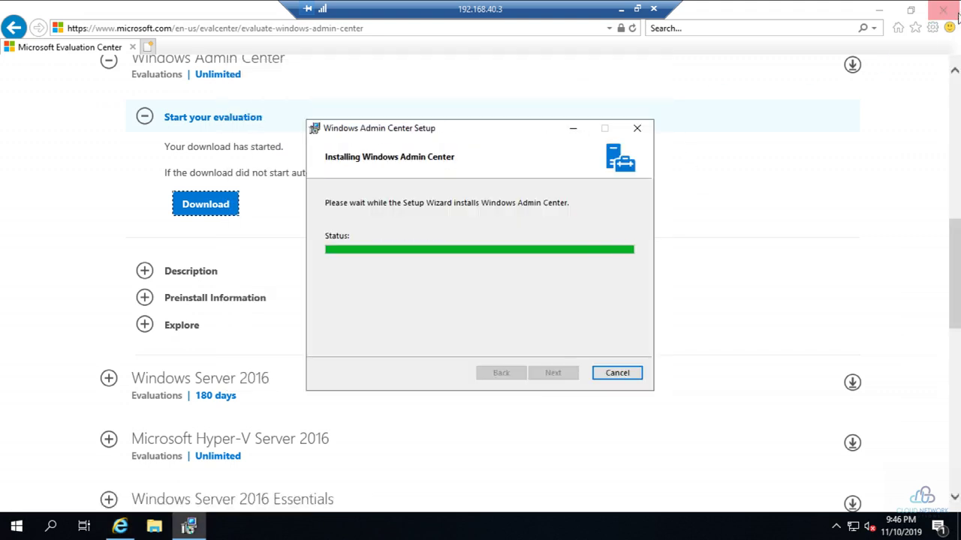
{"action": "left_click", "coordinate": [184, 27]}
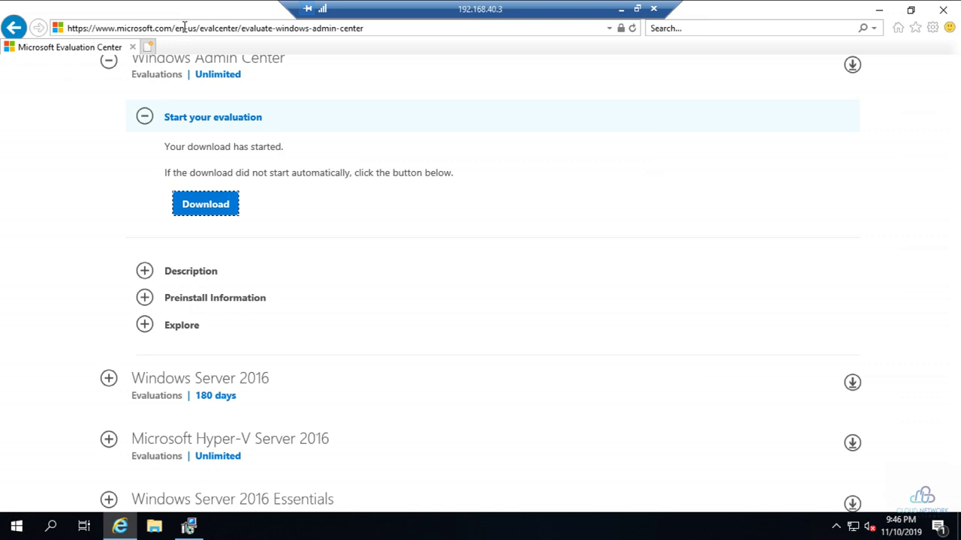
- Load the google.co.in homepage in Internet Explorer
{"action": "left_click", "coordinate": [187, 28]}
{"action": "type", "text": "gogle"}
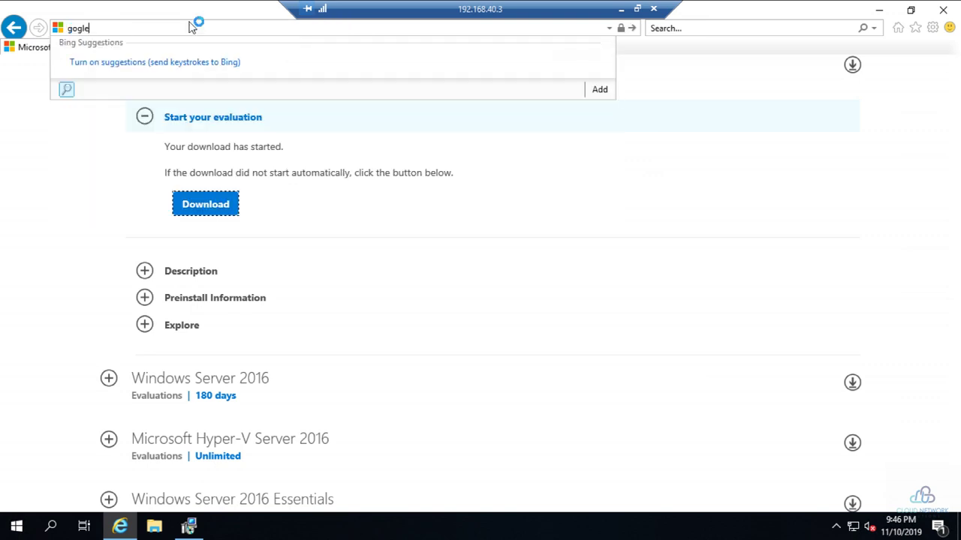
{"action": "key", "text": "BackSpace"}
{"action": "key", "text": "BackSpace"}
{"action": "key", "text": "Down"}
{"action": "key", "text": "Return"}
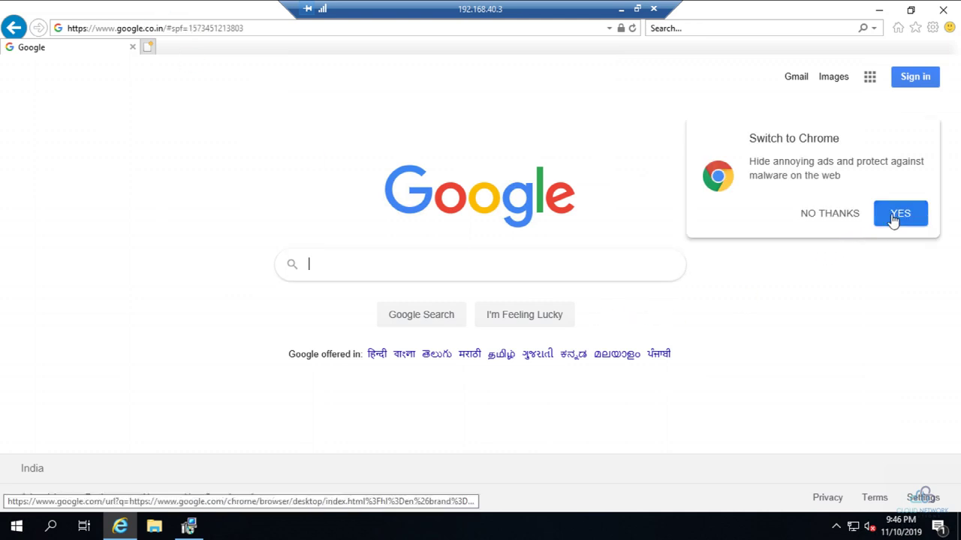
- Accept the switch-to-Chrome offer, then download, save and run ChromeSetup.exe
{"action": "left_click", "coordinate": [917, 217]}
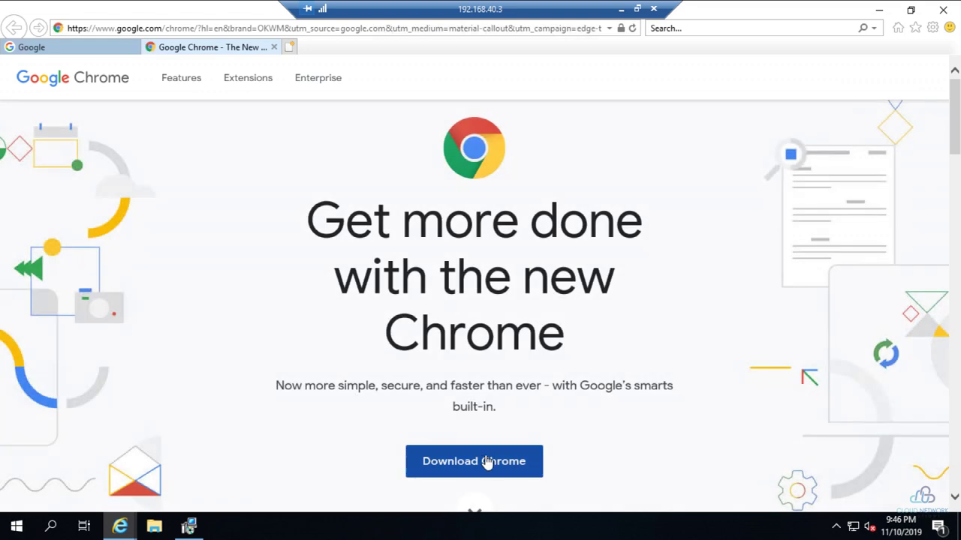
{"action": "left_click", "coordinate": [486, 461]}
{"action": "left_click", "coordinate": [279, 388]}
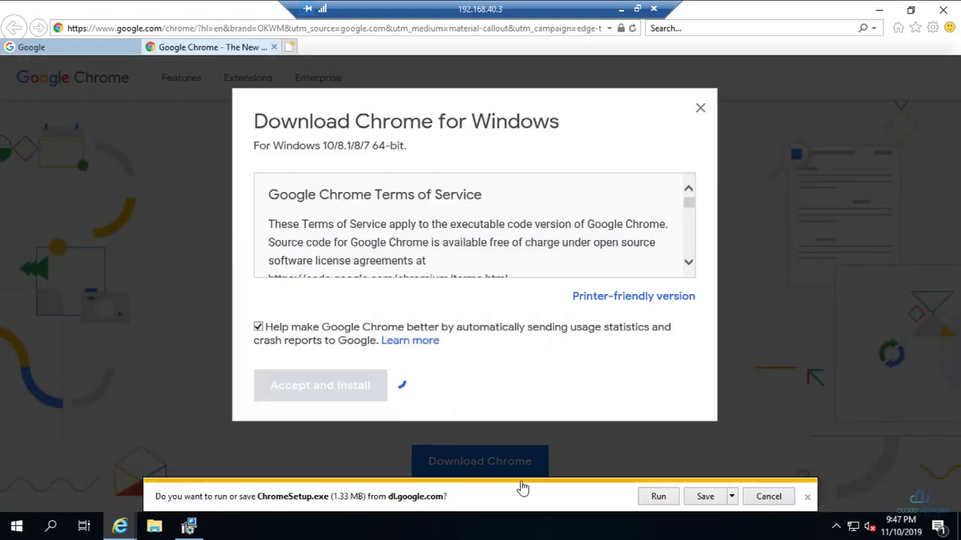
{"action": "left_click", "coordinate": [705, 497]}
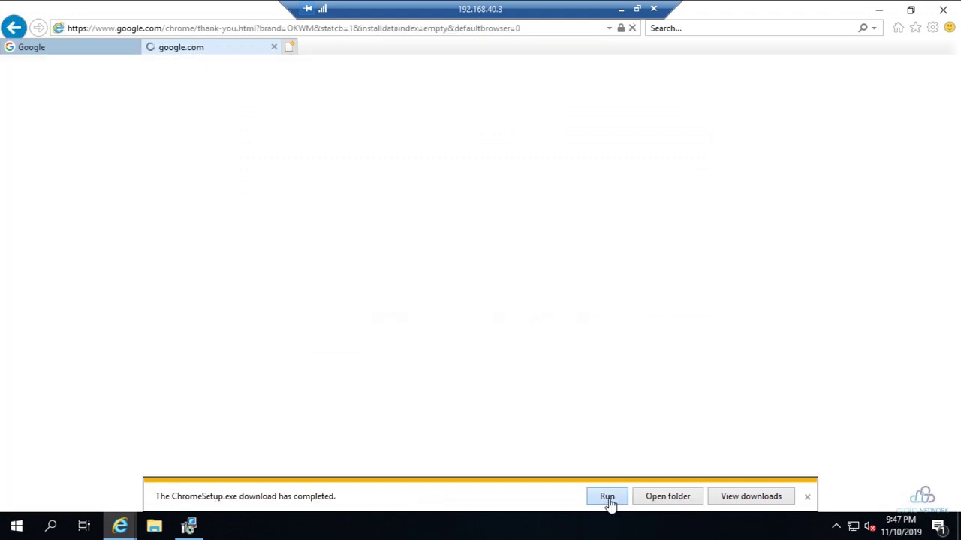
{"action": "left_click", "coordinate": [609, 497]}
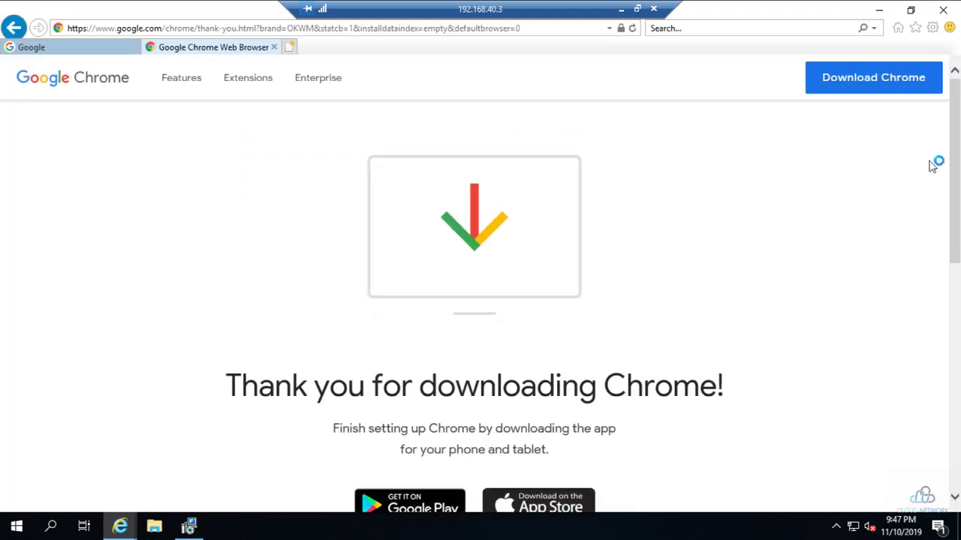
- Check progress by alternating between the Admin Center setup and the Chrome installer
{"action": "left_click", "coordinate": [187, 525]}
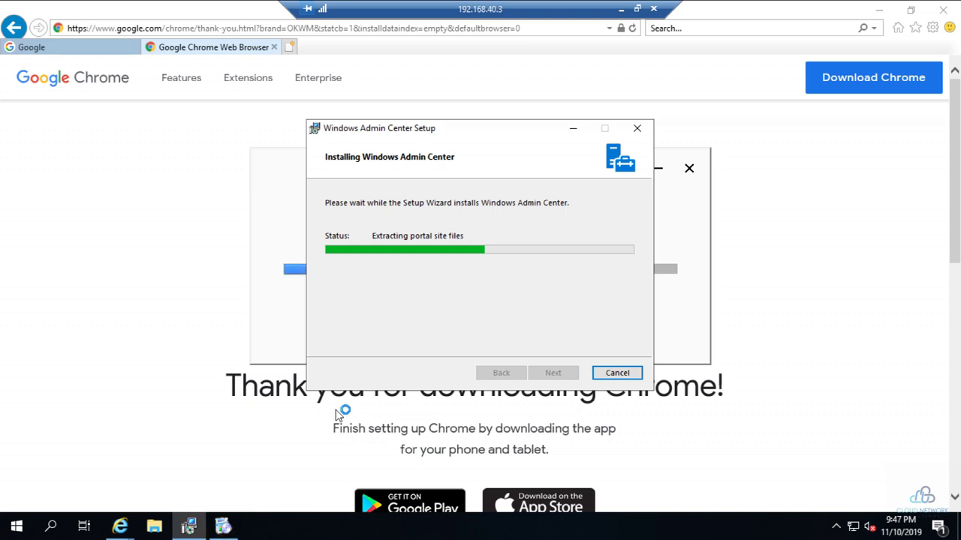
{"action": "left_click", "coordinate": [223, 526]}
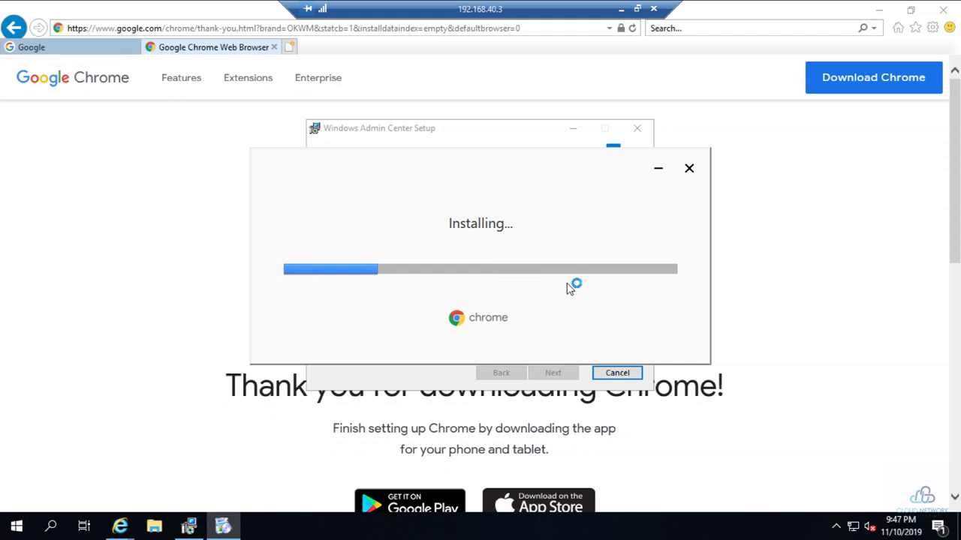
{"action": "left_click", "coordinate": [194, 528]}
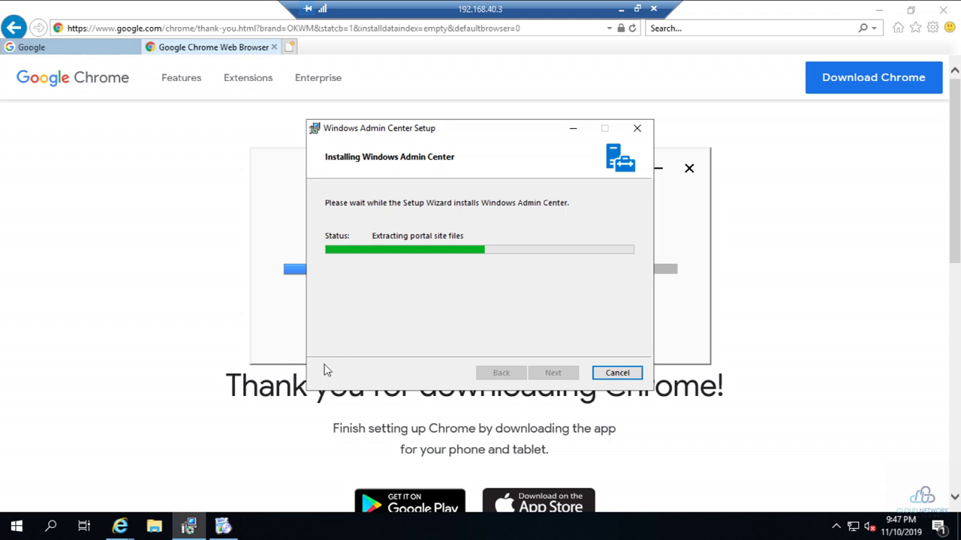
{"action": "left_click", "coordinate": [222, 525]}
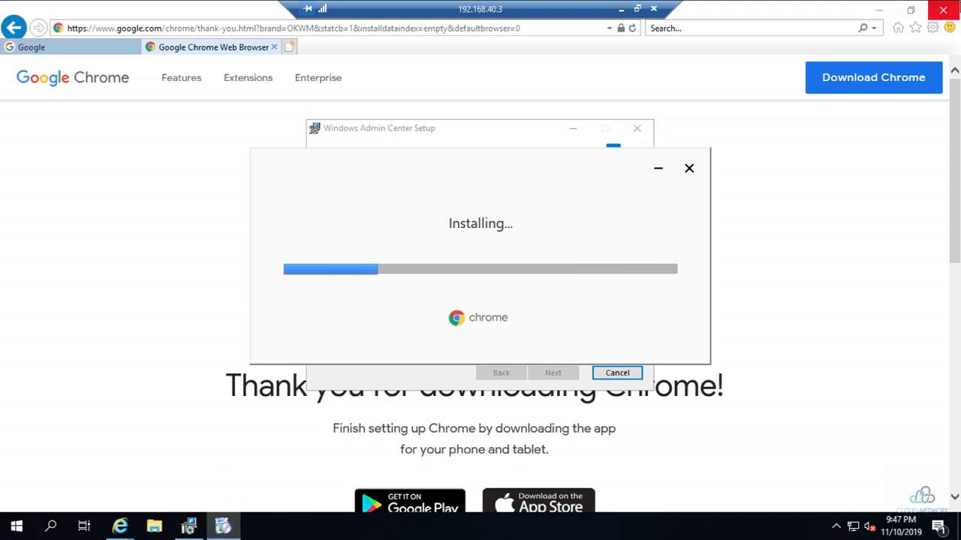
- Close all Internet Explorer tabs, move the Chrome installer lower right, and refresh the desktop
{"action": "left_click", "coordinate": [953, 9]}
{"action": "left_click", "coordinate": [455, 268]}
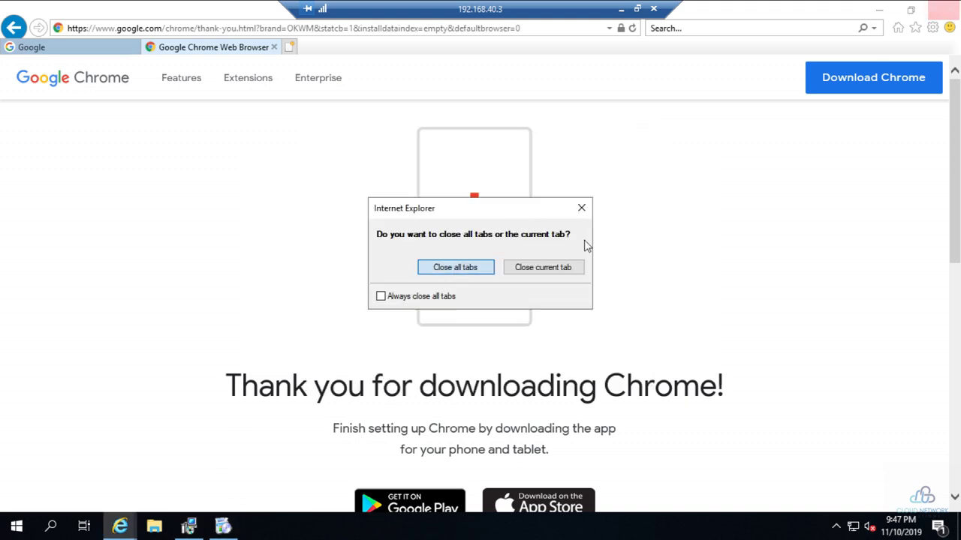
{"action": "left_click_drag", "start_coordinate": [496, 164], "coordinate": [758, 341]}
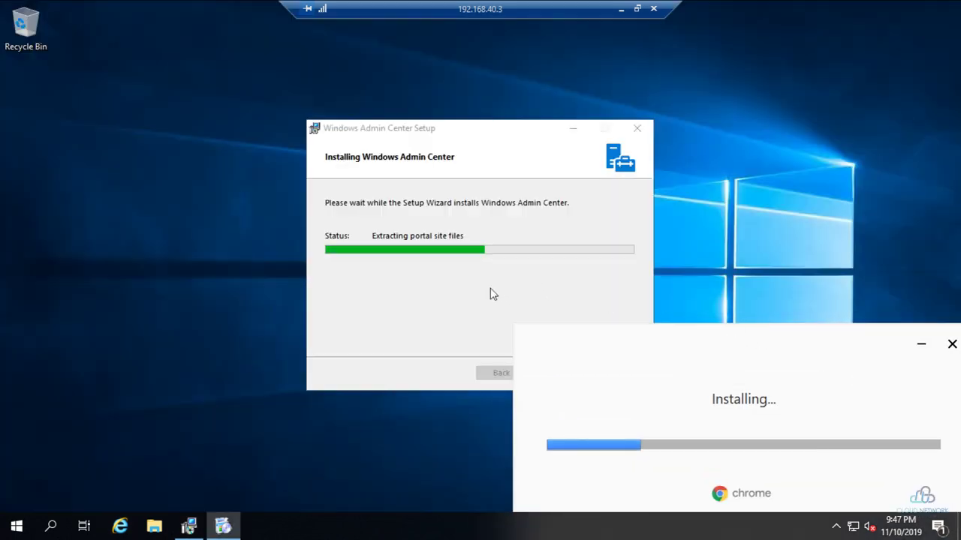
{"action": "right_click", "coordinate": [137, 156]}
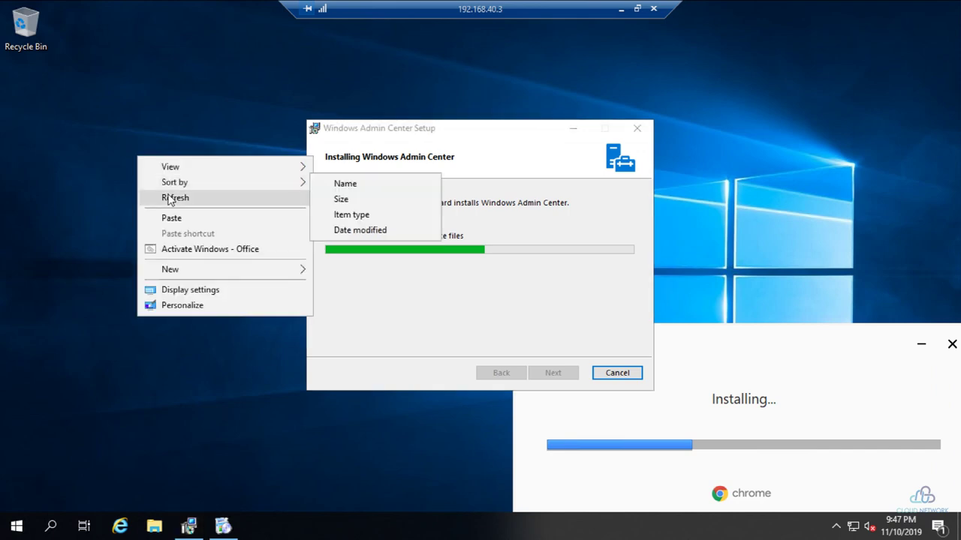
{"action": "left_click", "coordinate": [175, 198]}
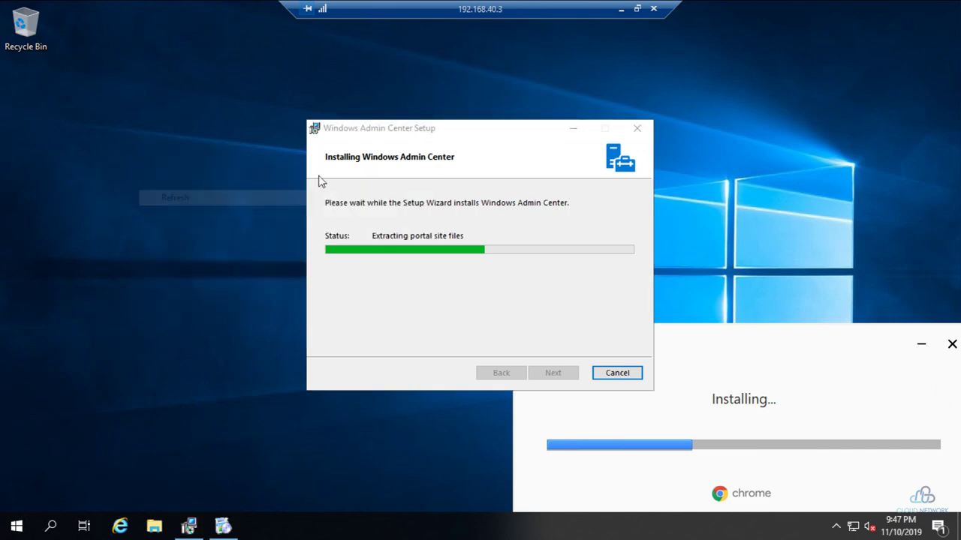
- Minimize the remote session, visit your YouTube channel page, then bring back the local Downloads\Software folder
{"action": "left_click", "coordinate": [621, 10]}
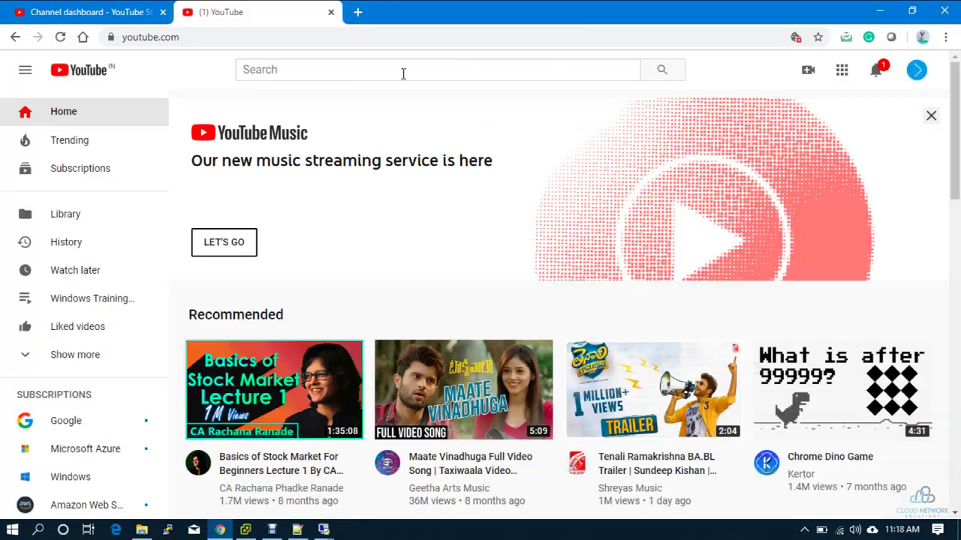
{"action": "scroll", "coordinate": [468, 292], "scroll_direction": "down", "scroll_amount": 5}
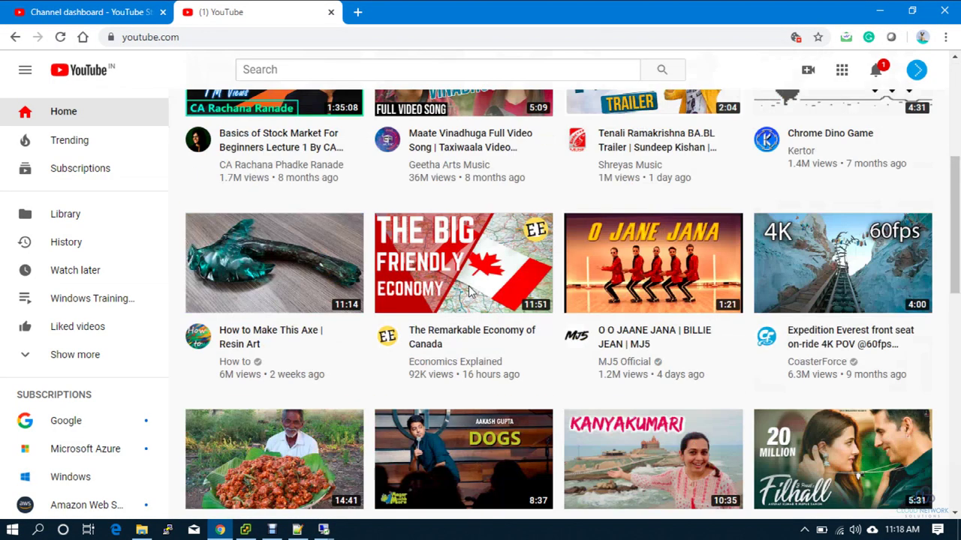
{"action": "left_click", "coordinate": [923, 75]}
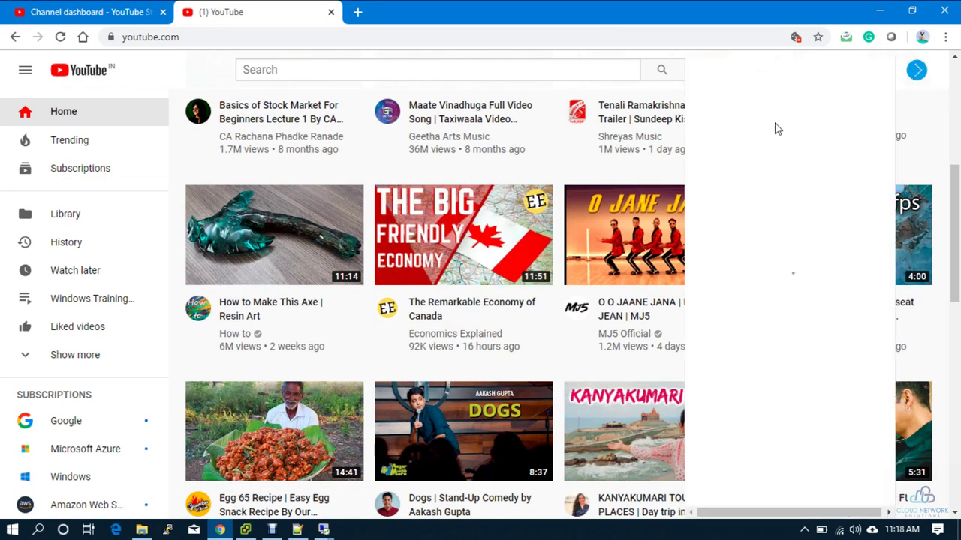
{"action": "left_click", "coordinate": [740, 151]}
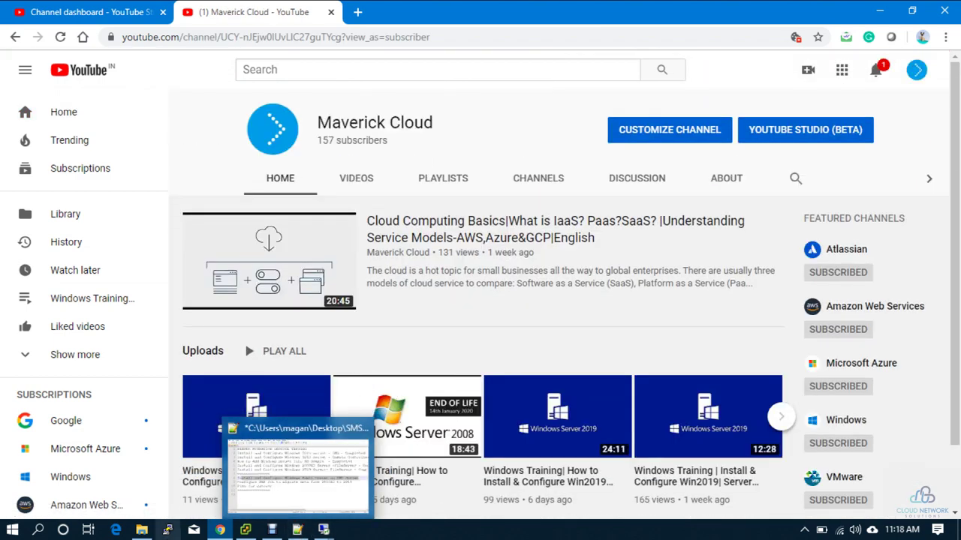
{"action": "left_click", "coordinate": [144, 530]}
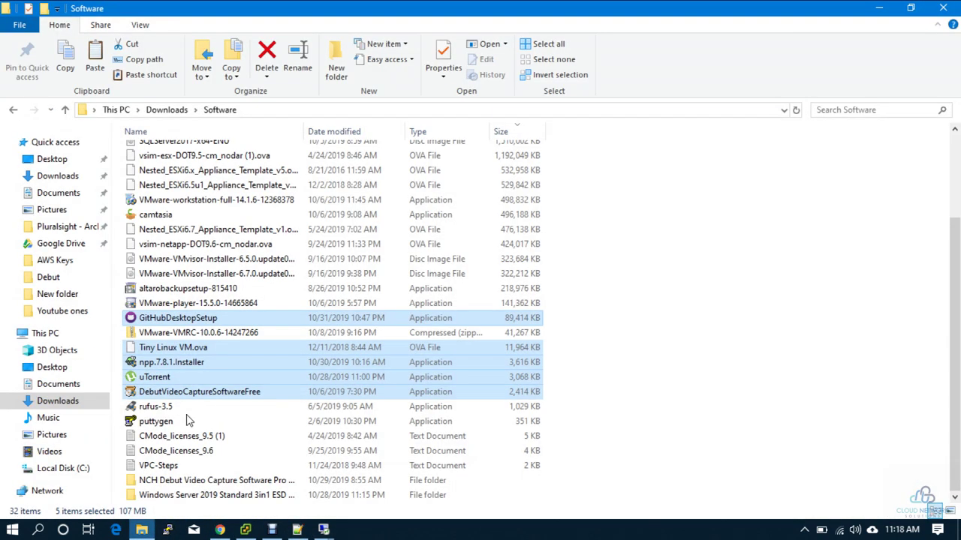
- Select the VMware-player, rufus-3.5 and camtasia installers, then switch to the 192.168.40.4 remote session
{"action": "left_click", "coordinate": [209, 289]}
{"action": "left_click", "coordinate": [210, 303]}
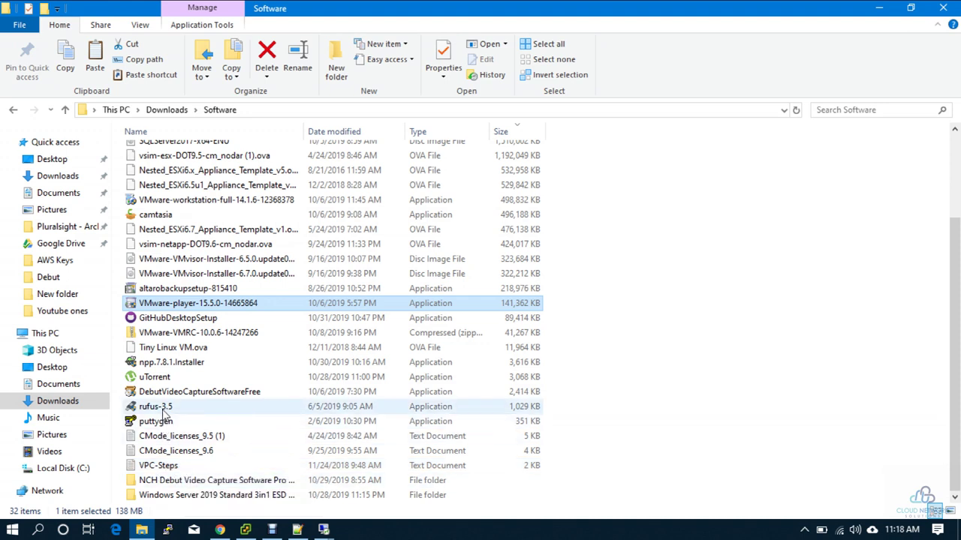
{"action": "left_click", "coordinate": [162, 411], "text": "ctrl"}
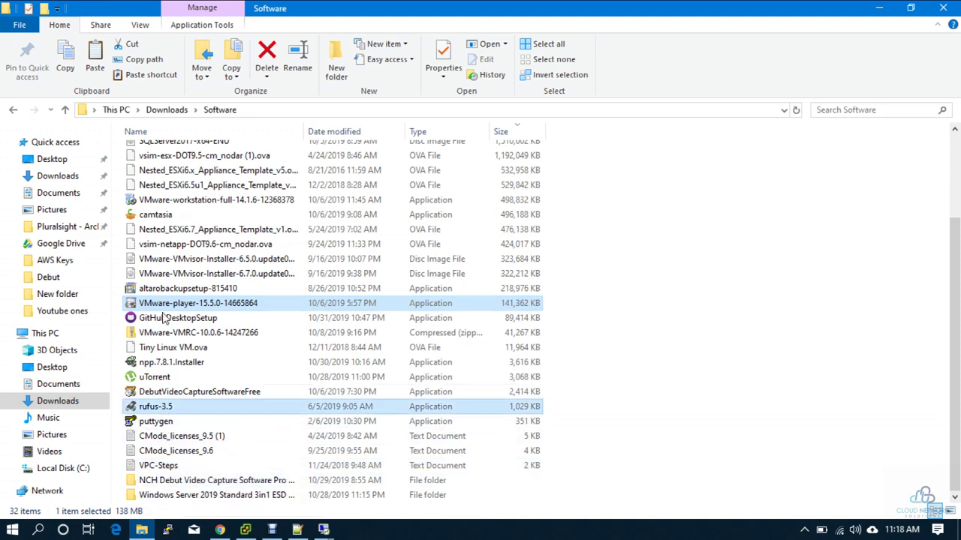
{"action": "left_click", "coordinate": [165, 220], "text": "ctrl"}
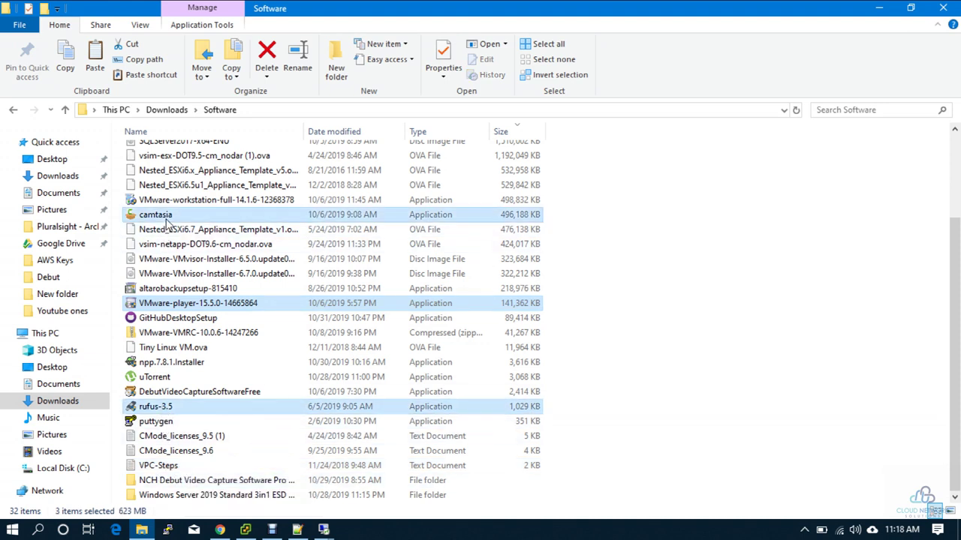
{"action": "left_click", "coordinate": [324, 530]}
{"action": "left_click", "coordinate": [278, 476]}
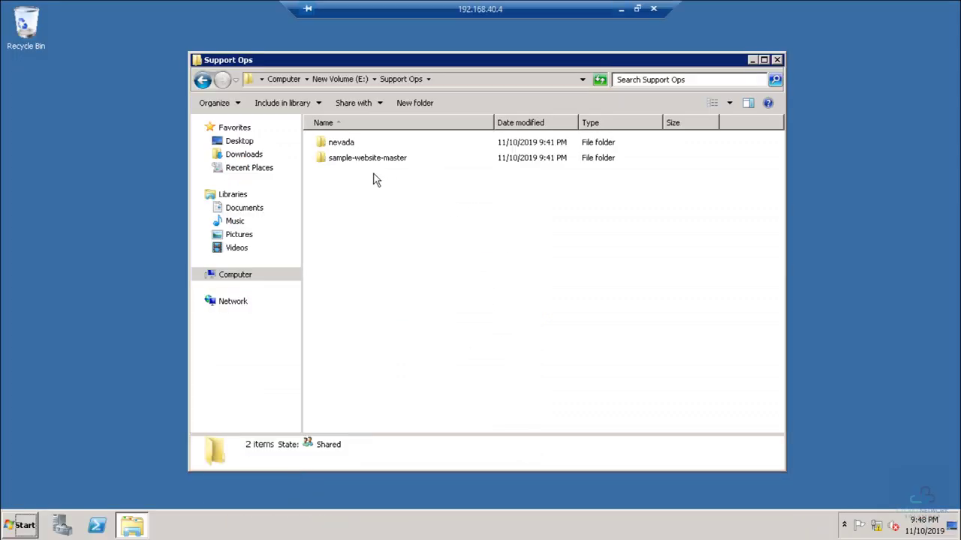
- Paste camtasia.exe into E:\Generic_Share on the remote server, then minimize the remote session
{"action": "left_click", "coordinate": [338, 81]}
{"action": "double_click", "coordinate": [346, 142]}
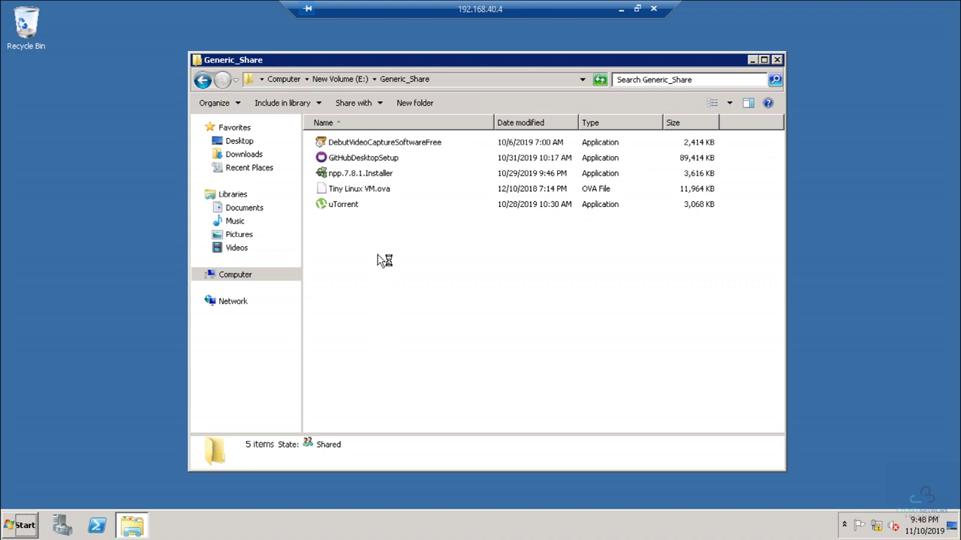
{"action": "key", "text": "ctrl+v"}
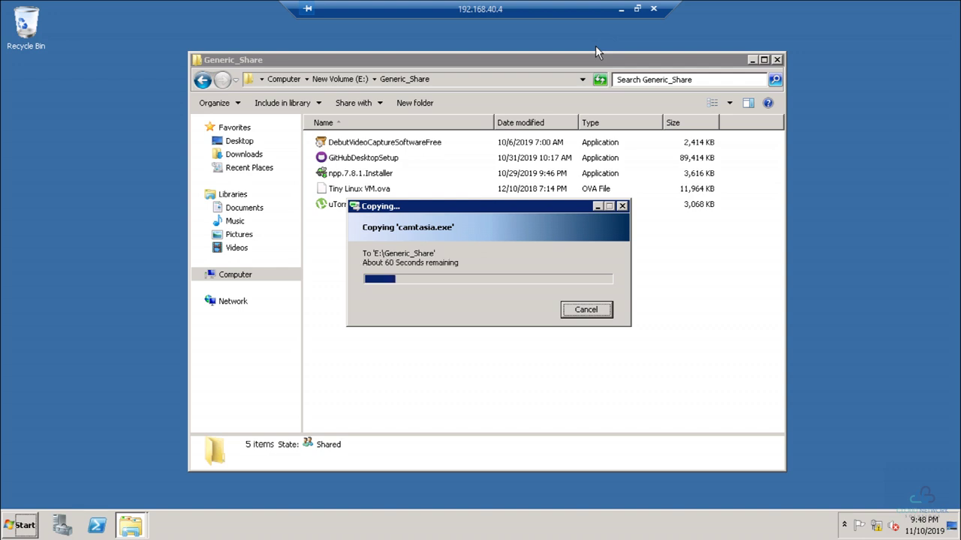
{"action": "left_click", "coordinate": [621, 10]}
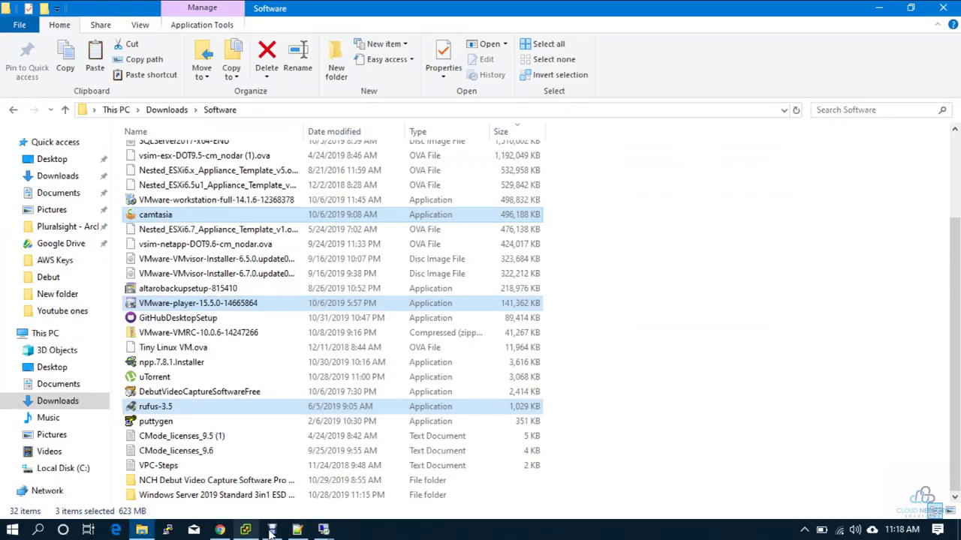
- Return to the 192.168.40.3 session and finish the Windows Admin Center setup
{"action": "mouse_move", "coordinate": [322, 530]}
{"action": "left_click", "coordinate": [406, 501]}
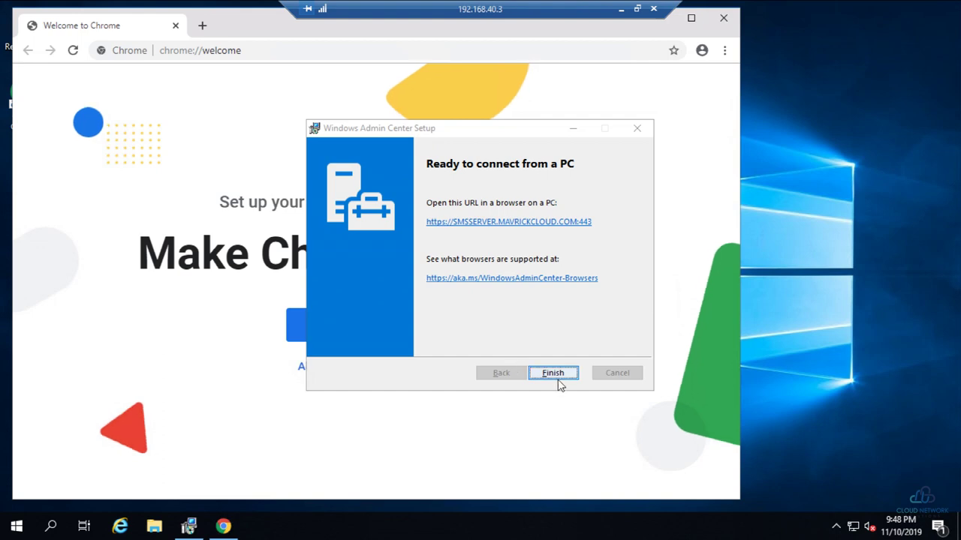
{"action": "left_click", "coordinate": [556, 372]}
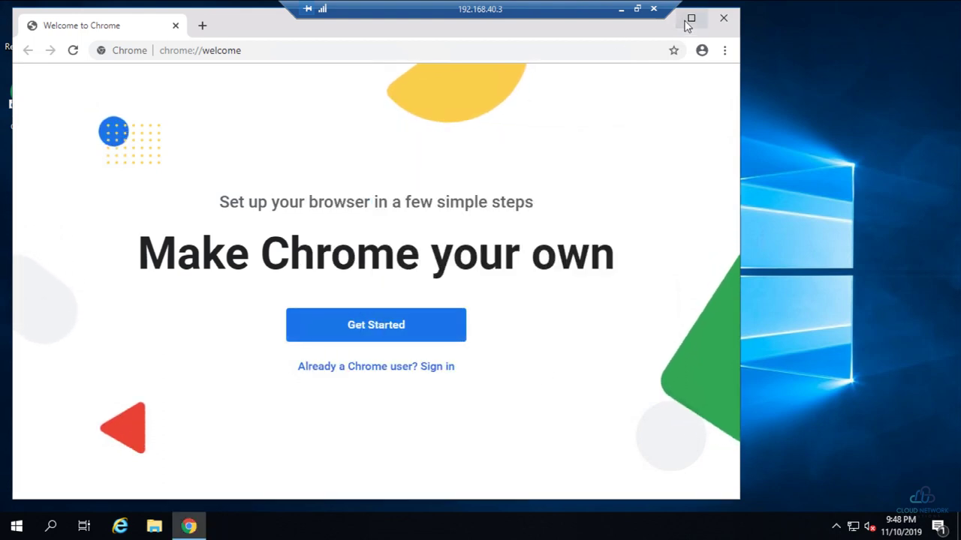
{"action": "left_click", "coordinate": [691, 17]}
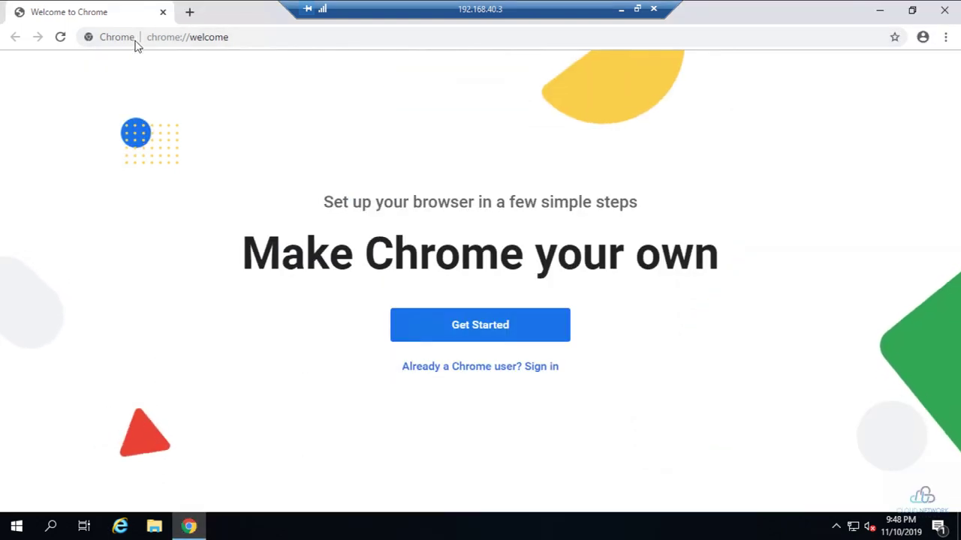
{"action": "left_click", "coordinate": [174, 38]}
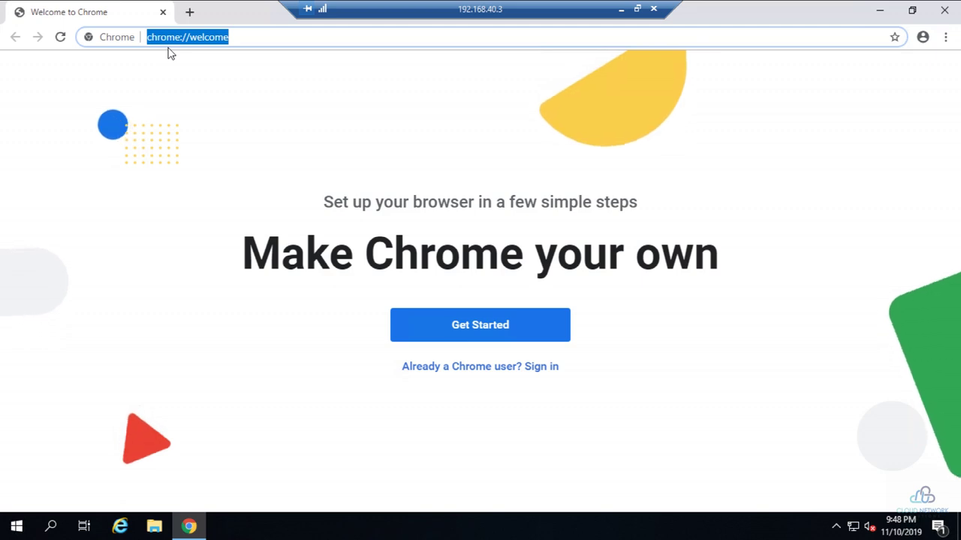
{"action": "type", "text": "https"}
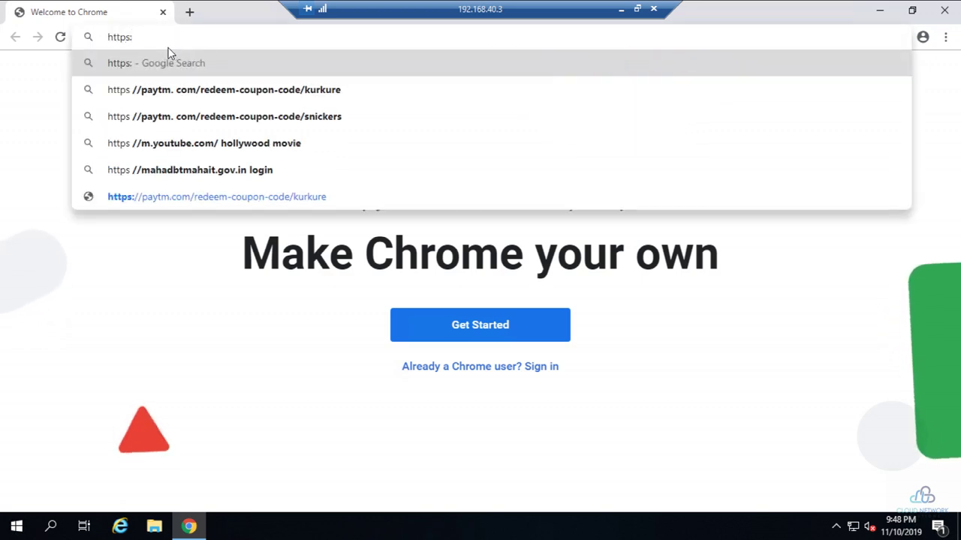
{"action": "type", "text": "://local"}
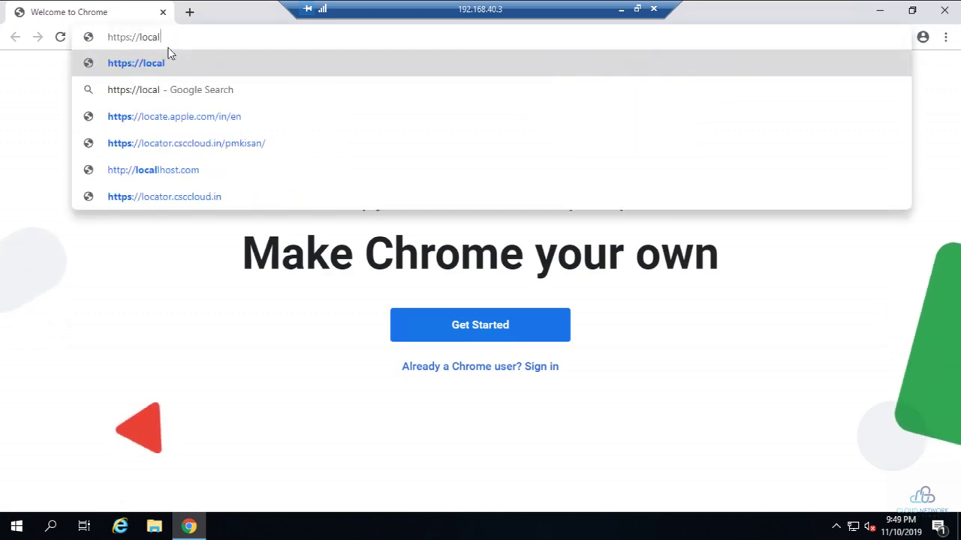
{"action": "type", "text": "host:"}
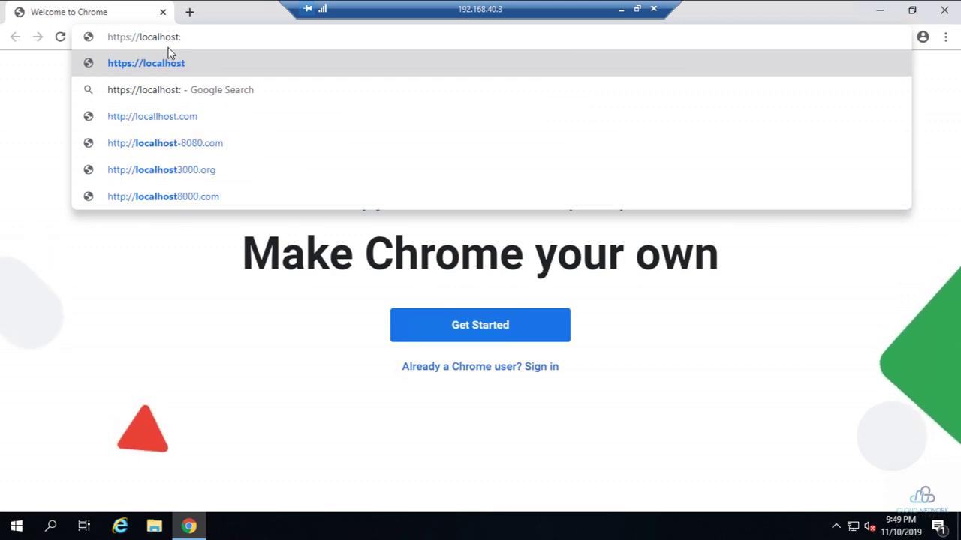
{"action": "key", "text": "BackSpace"}
{"action": "key", "text": "Return"}
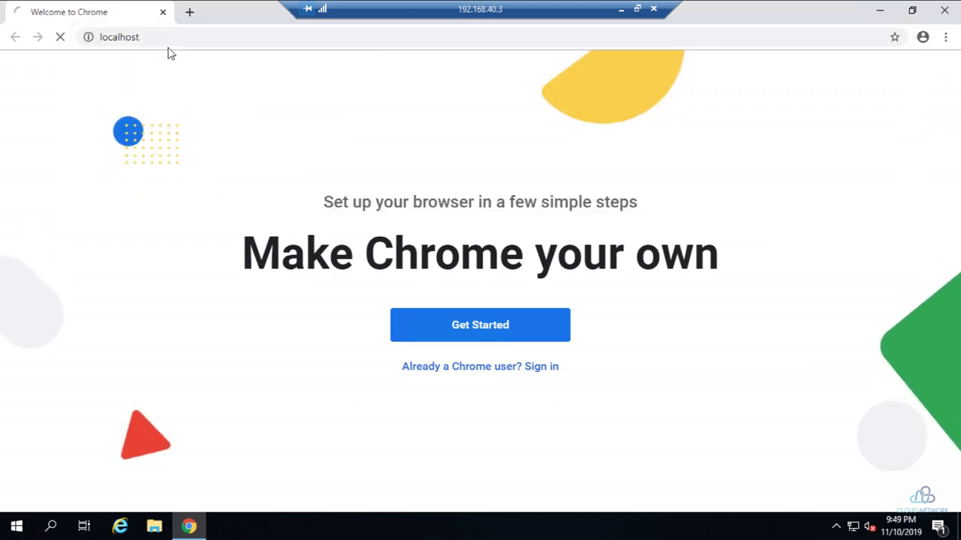
- Bypass the localhost certificate warning with Advanced and Proceed to localhost (unsafe)
{"action": "left_click", "coordinate": [14, 525]}
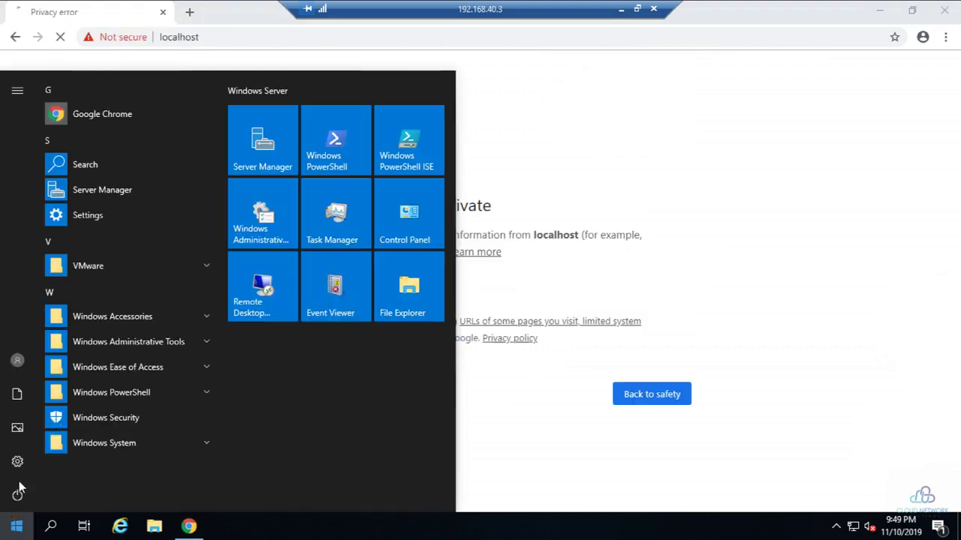
{"action": "left_click", "coordinate": [697, 223]}
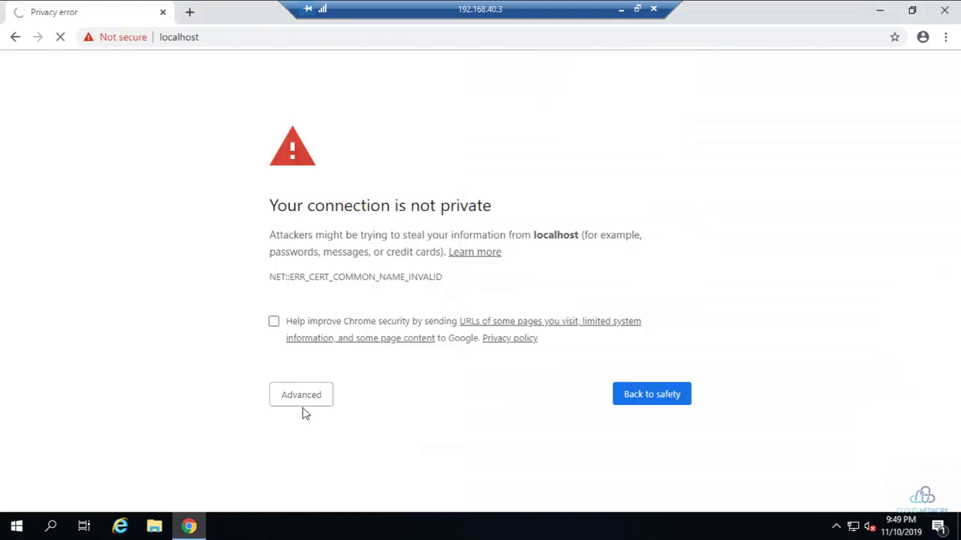
{"action": "left_click", "coordinate": [318, 397]}
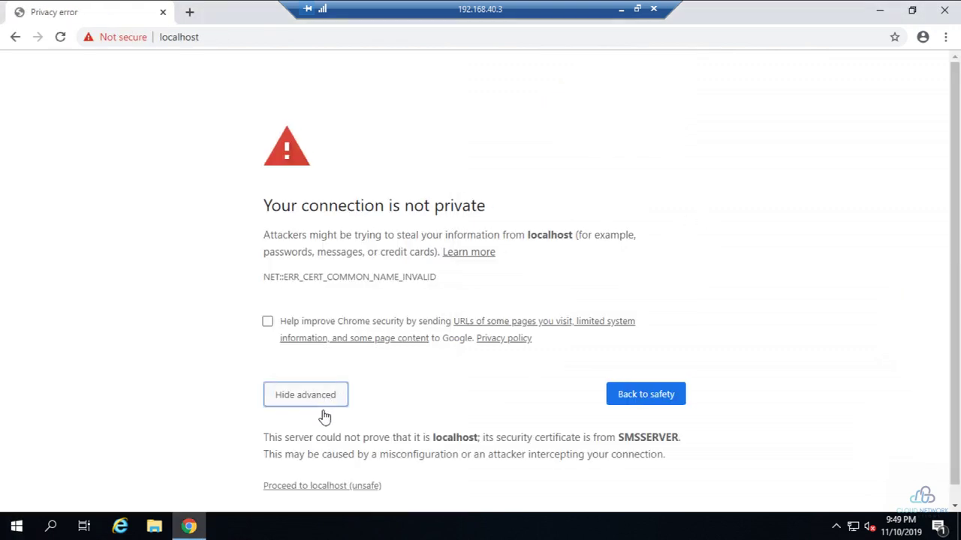
{"action": "left_click", "coordinate": [318, 469]}
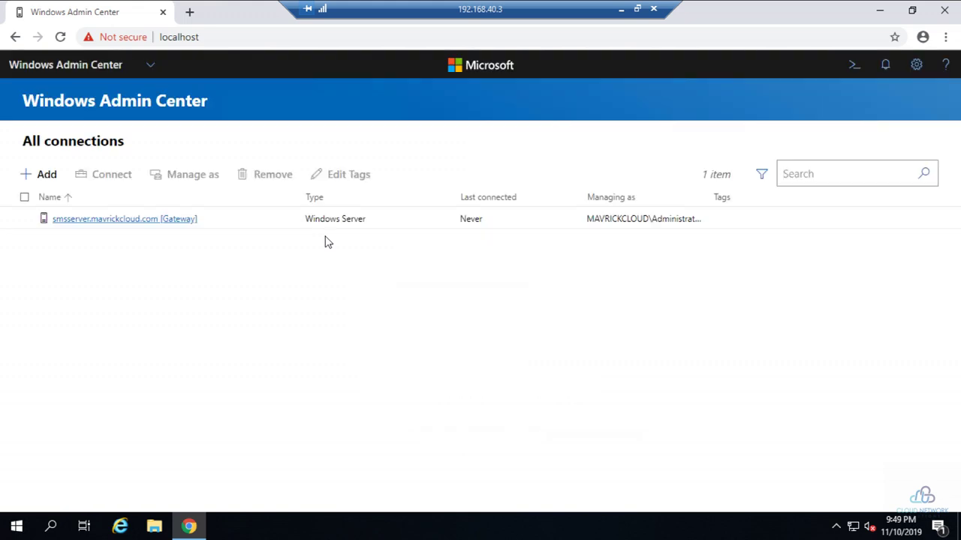
- Connect to the smsserver gateway, check the camtasia copy on 192.168.40.4, then return to 192.168.40.3
{"action": "left_click", "coordinate": [111, 221]}
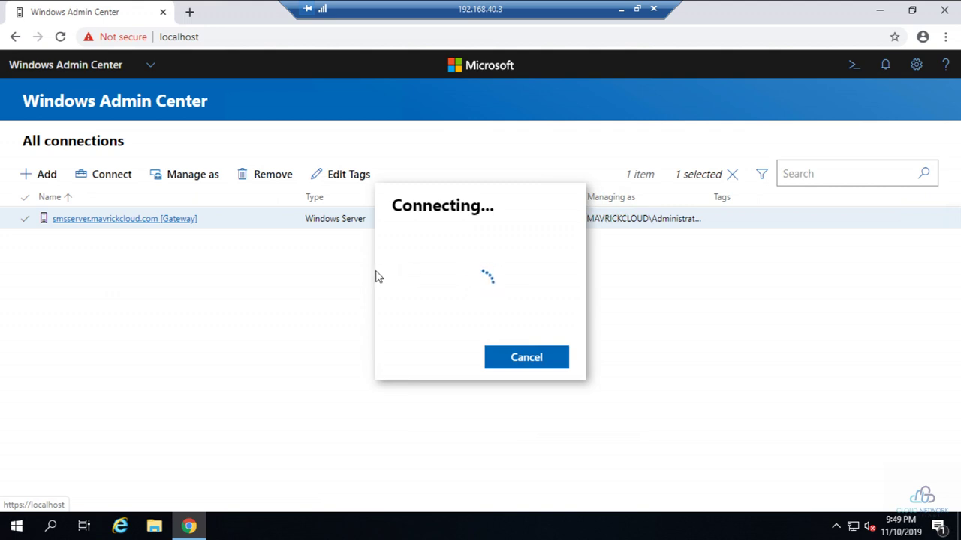
{"action": "left_click", "coordinate": [620, 15]}
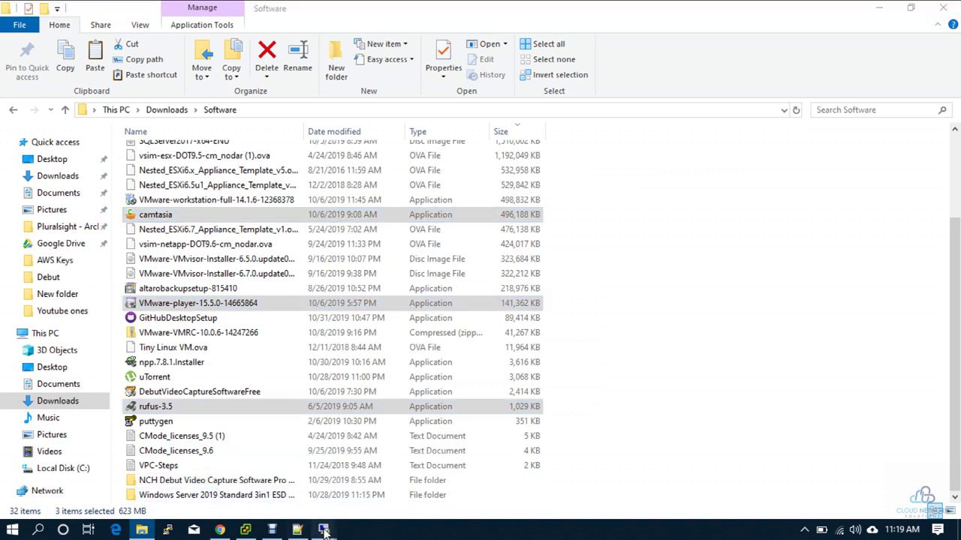
{"action": "left_click", "coordinate": [255, 473]}
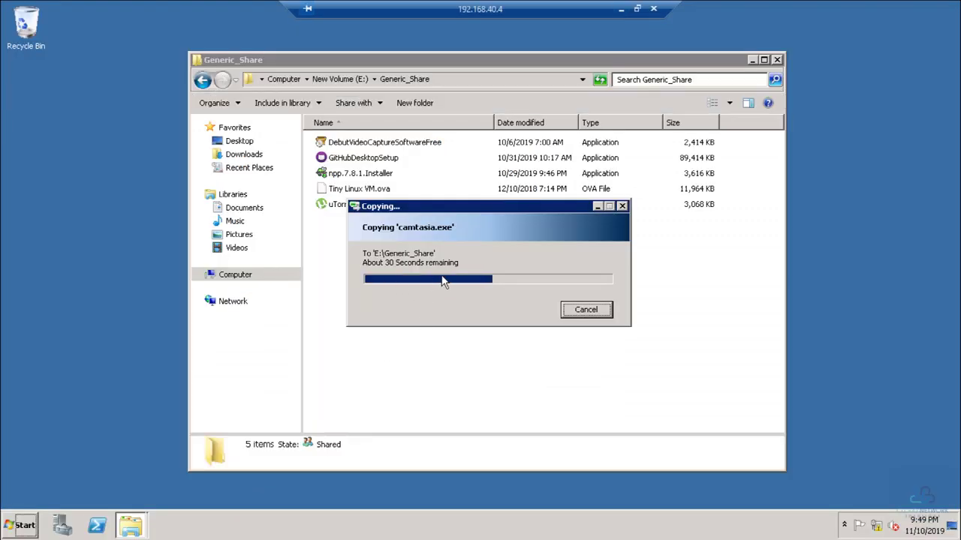
{"action": "left_click", "coordinate": [620, 9]}
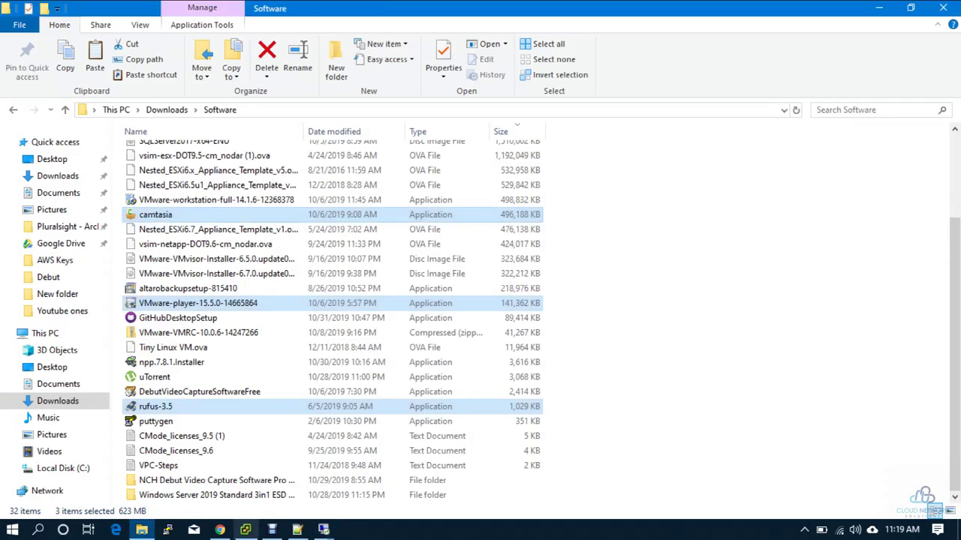
{"action": "mouse_move", "coordinate": [323, 530]}
{"action": "left_click", "coordinate": [417, 474]}
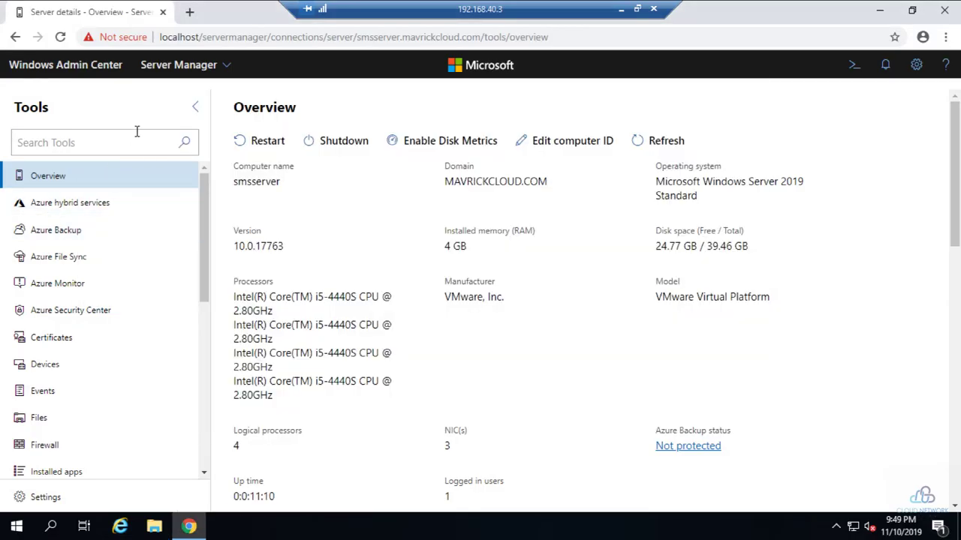
- Review smsserver's CPU, Memory and Ethernet charts, then open the Azure hybrid services tool
{"action": "scroll", "coordinate": [653, 376], "scroll_direction": "down", "scroll_amount": 5}
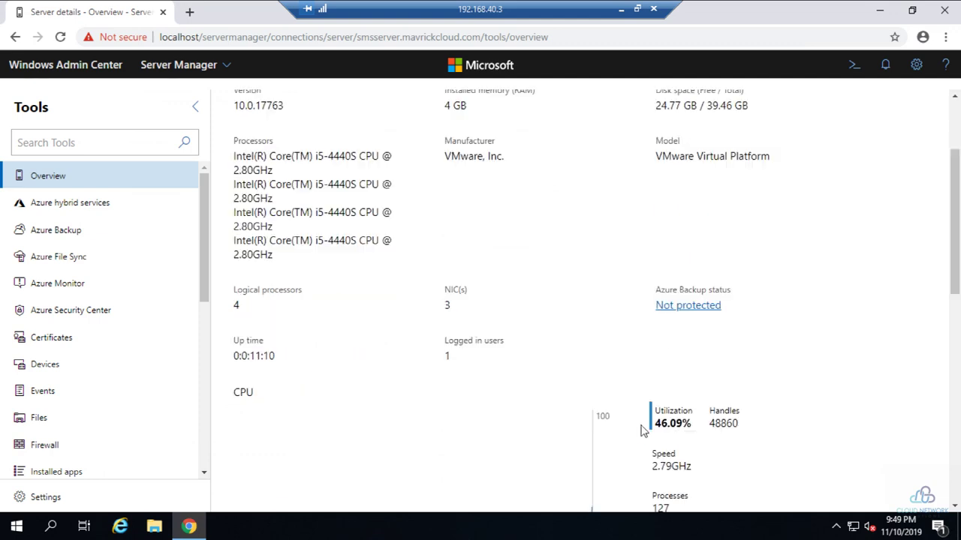
{"action": "scroll", "coordinate": [343, 369], "scroll_direction": "up", "scroll_amount": 3}
{"action": "scroll", "coordinate": [344, 369], "scroll_direction": "up", "scroll_amount": 2}
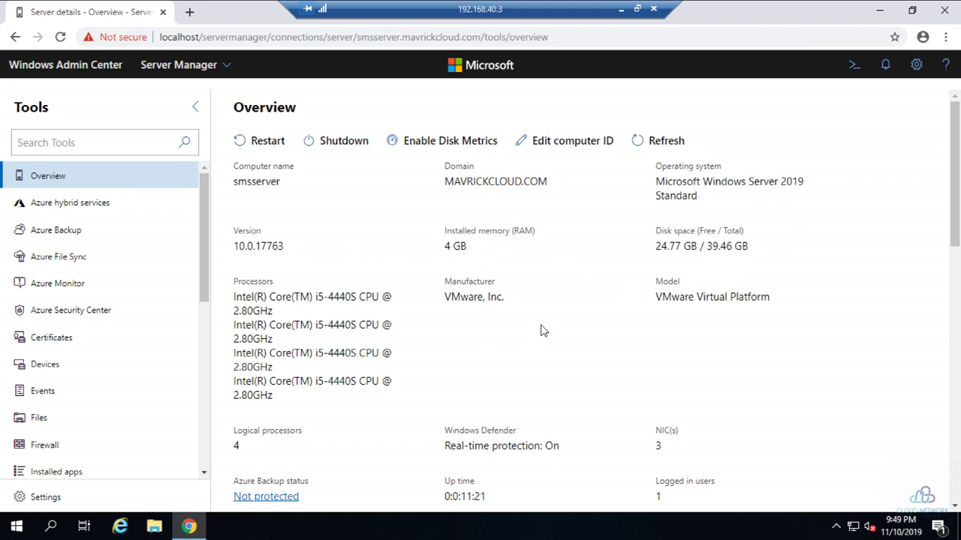
{"action": "scroll", "coordinate": [518, 424], "scroll_direction": "down", "scroll_amount": 2}
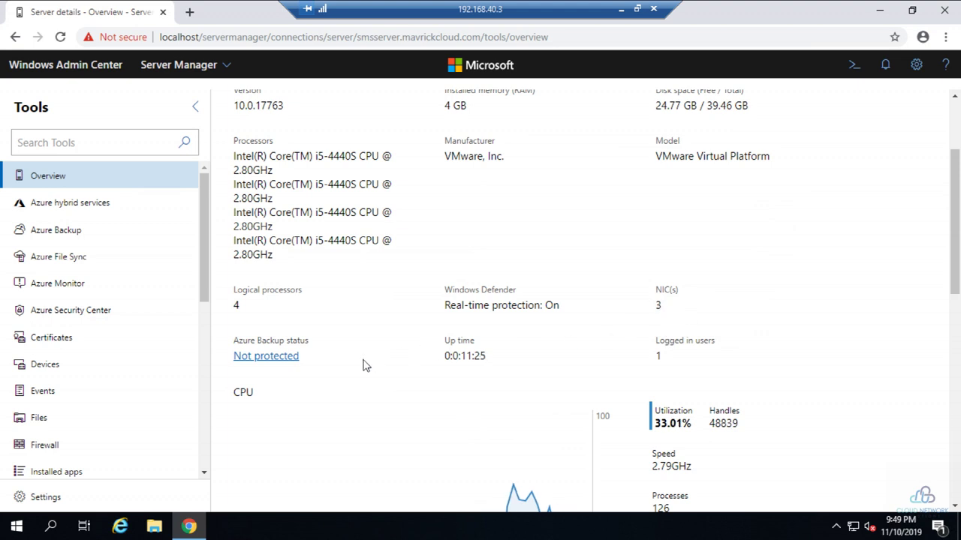
{"action": "scroll", "coordinate": [608, 436], "scroll_direction": "down", "scroll_amount": 3}
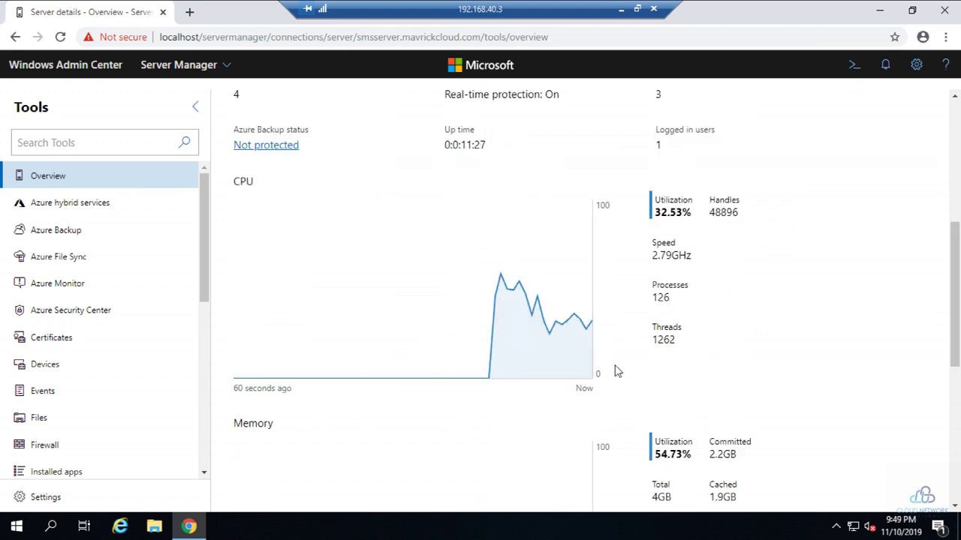
{"action": "scroll", "coordinate": [712, 471], "scroll_direction": "down", "scroll_amount": 3}
{"action": "scroll", "coordinate": [666, 439], "scroll_direction": "down", "scroll_amount": 3}
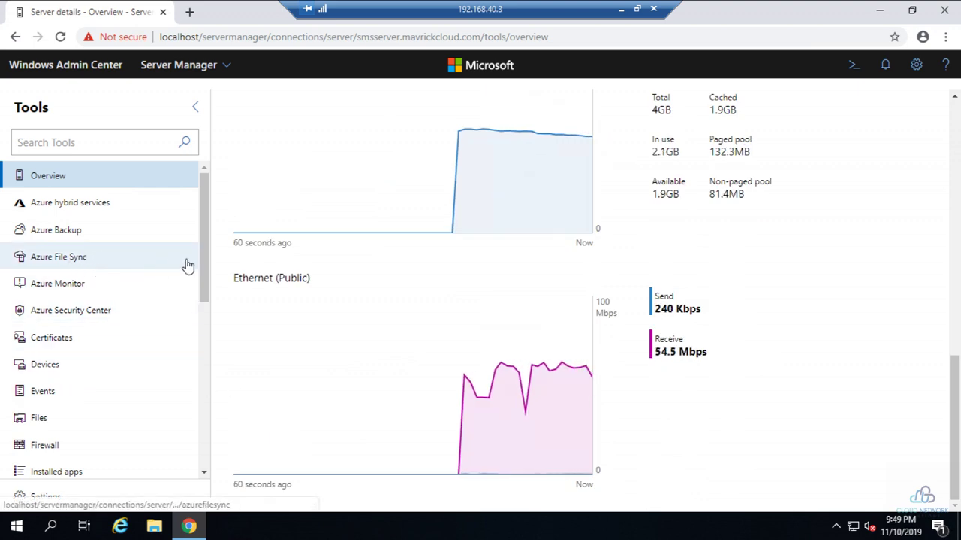
{"action": "left_click", "coordinate": [78, 213]}
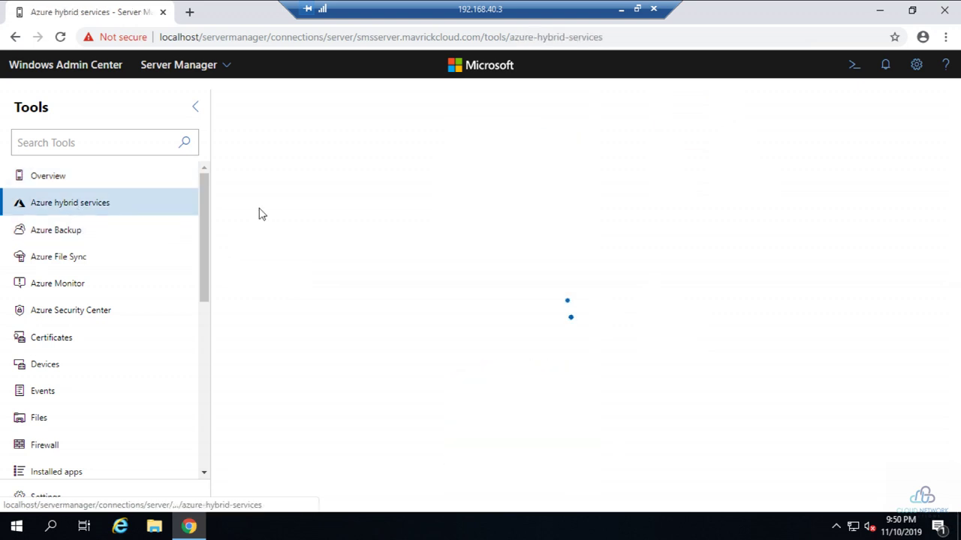